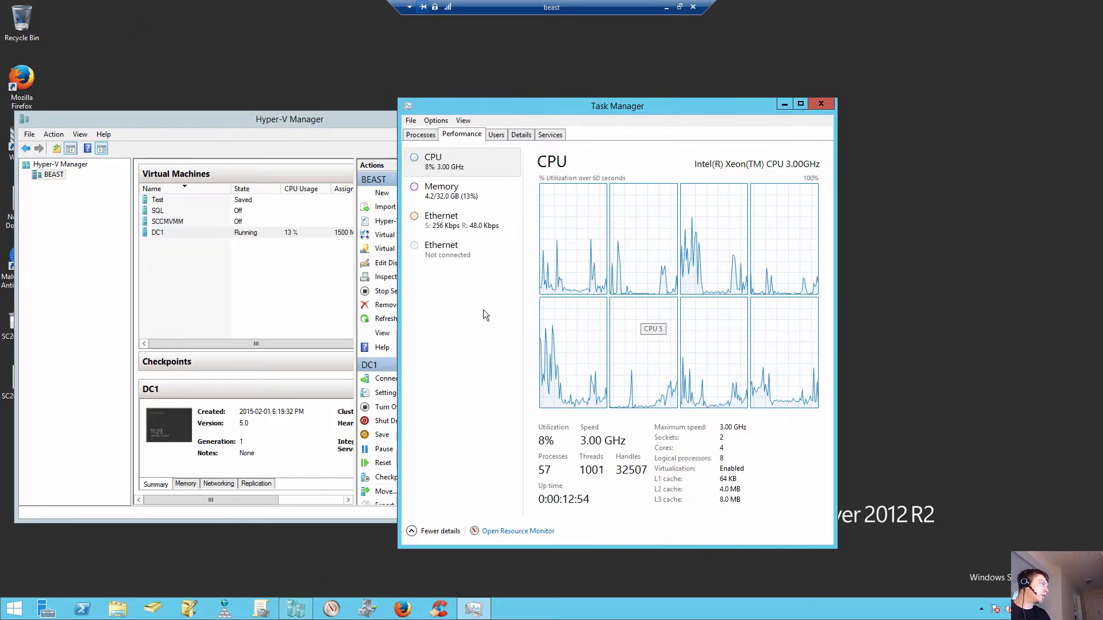
left_click(105, 357)
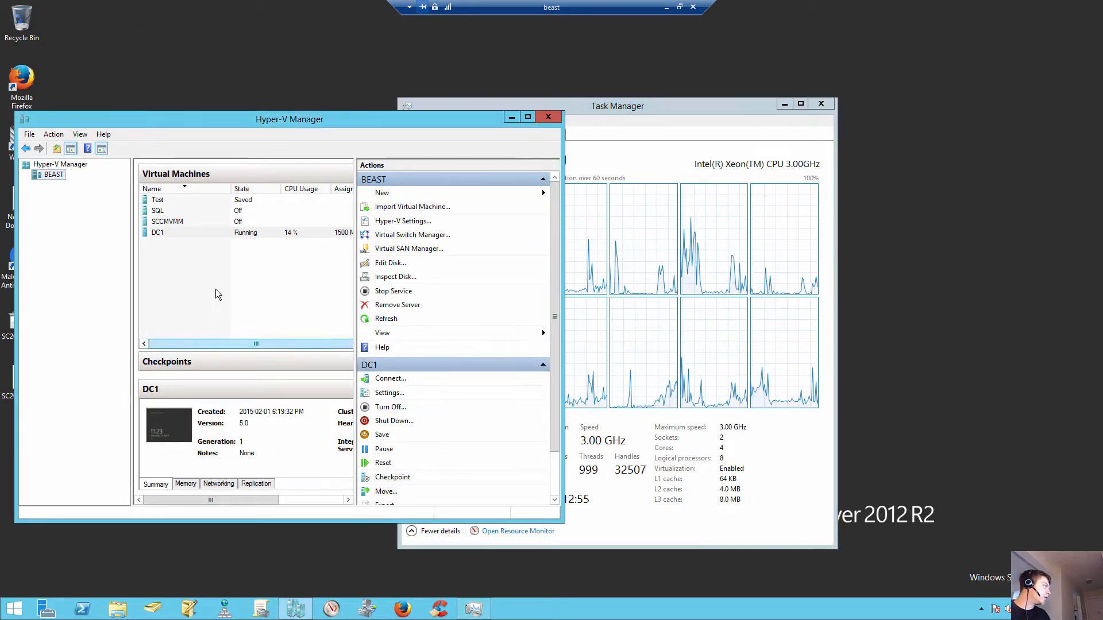
left_click(256, 236)
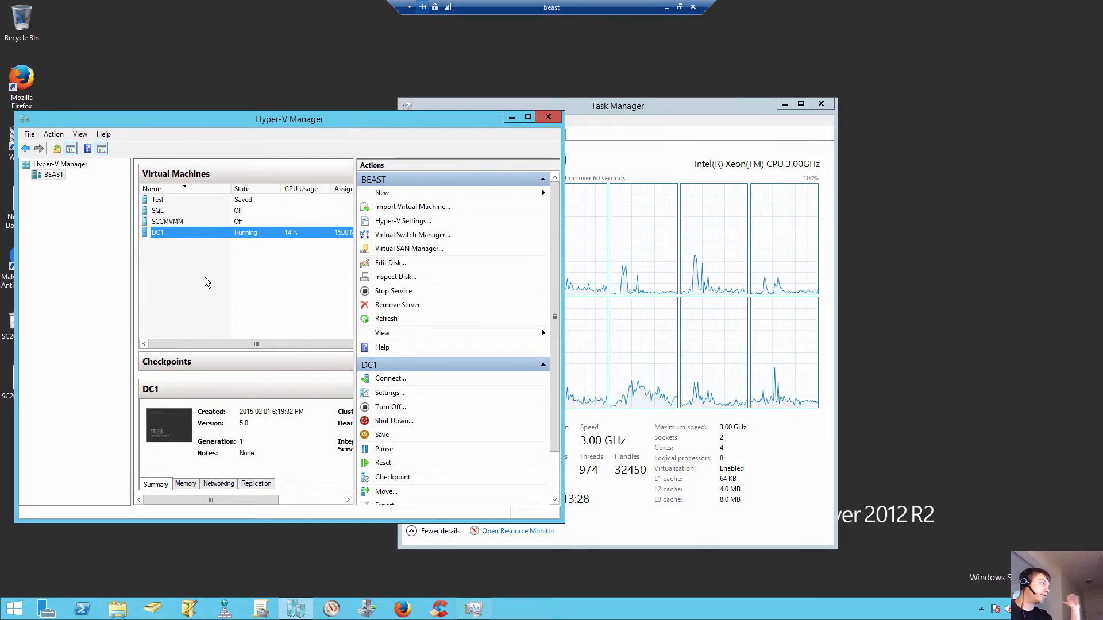
right_click(236, 236)
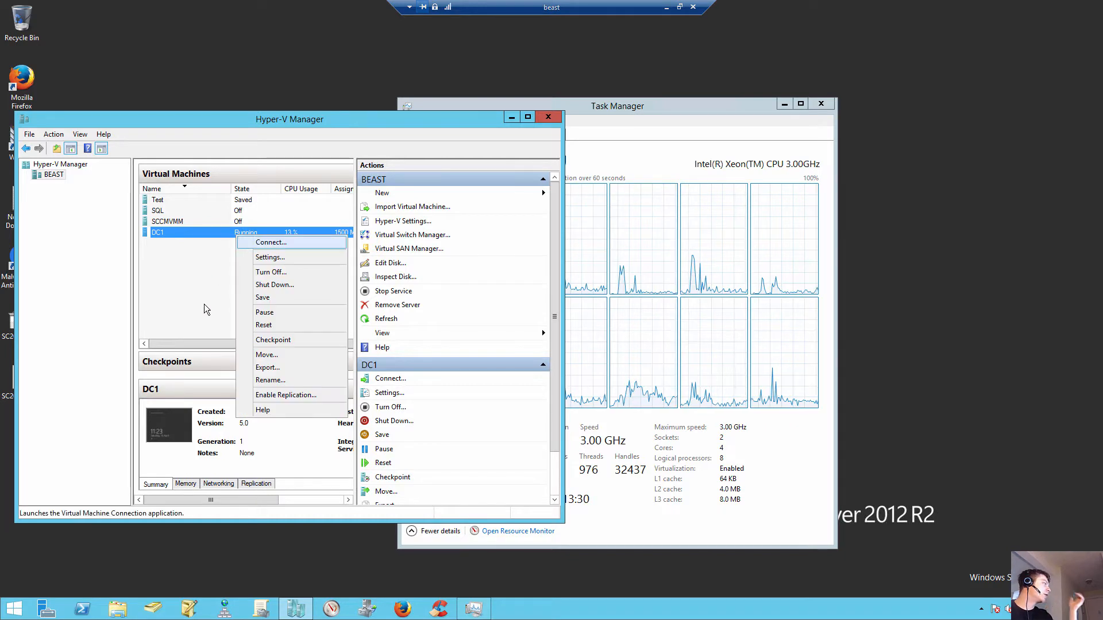
Leave the beast session, open a Remote Desktop connection to 192.168.5.105 and sign in with the account password.
left_click(666, 7)
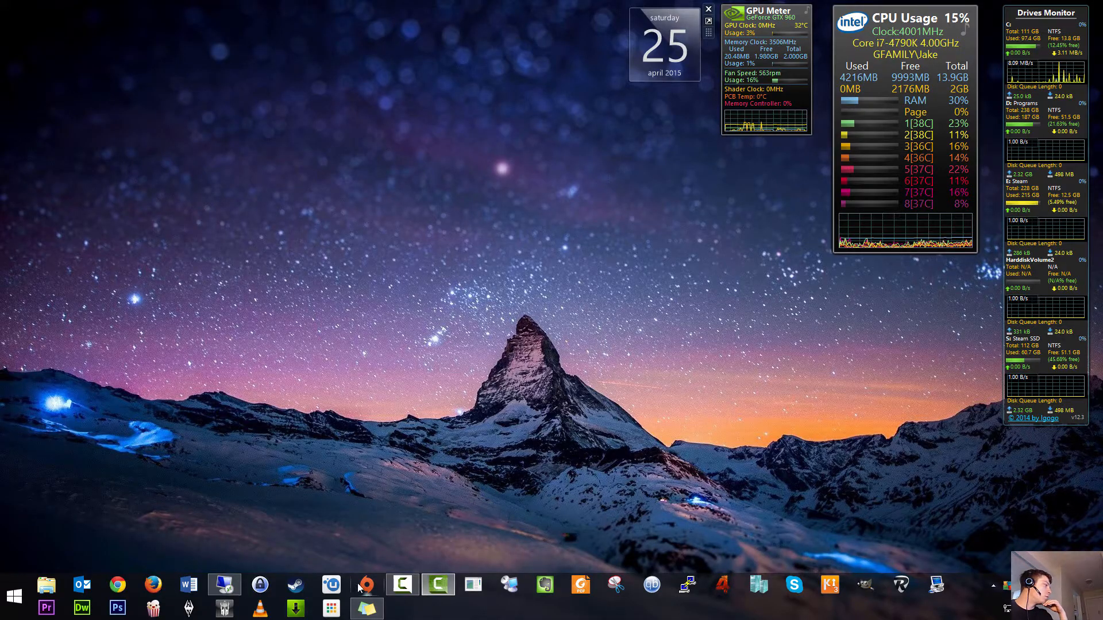
right_click(224, 584)
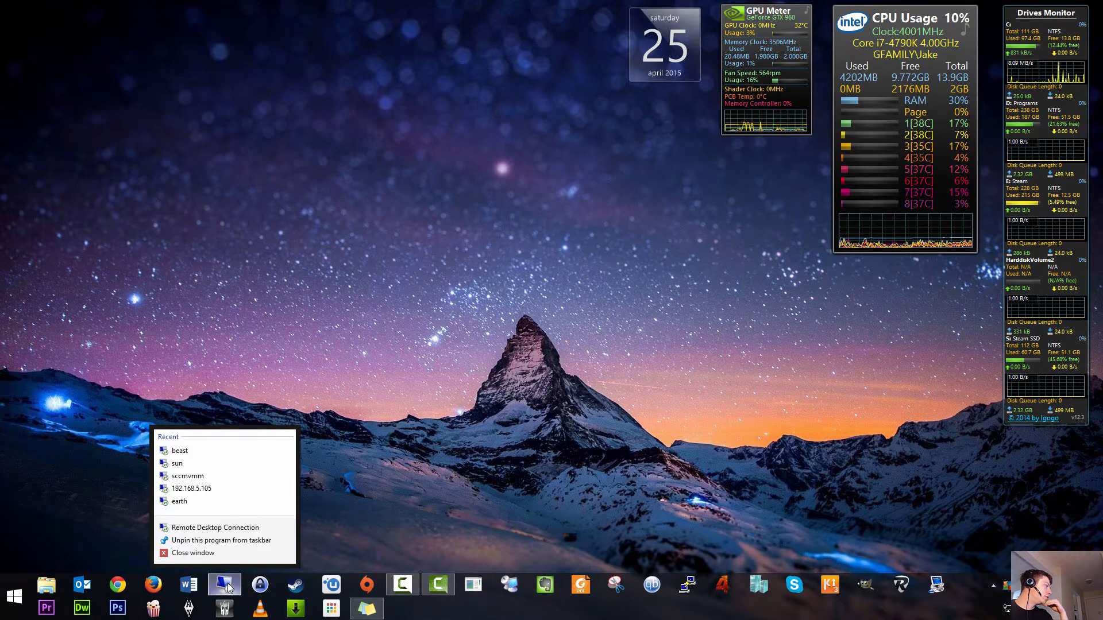
left_click(218, 494)
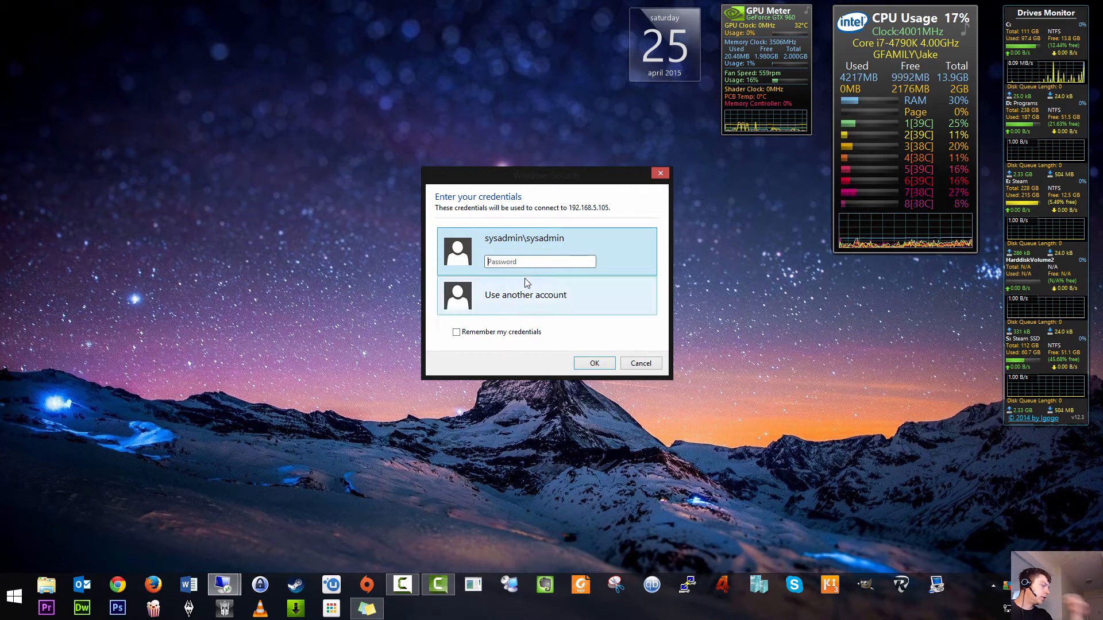
type("••••••••••")
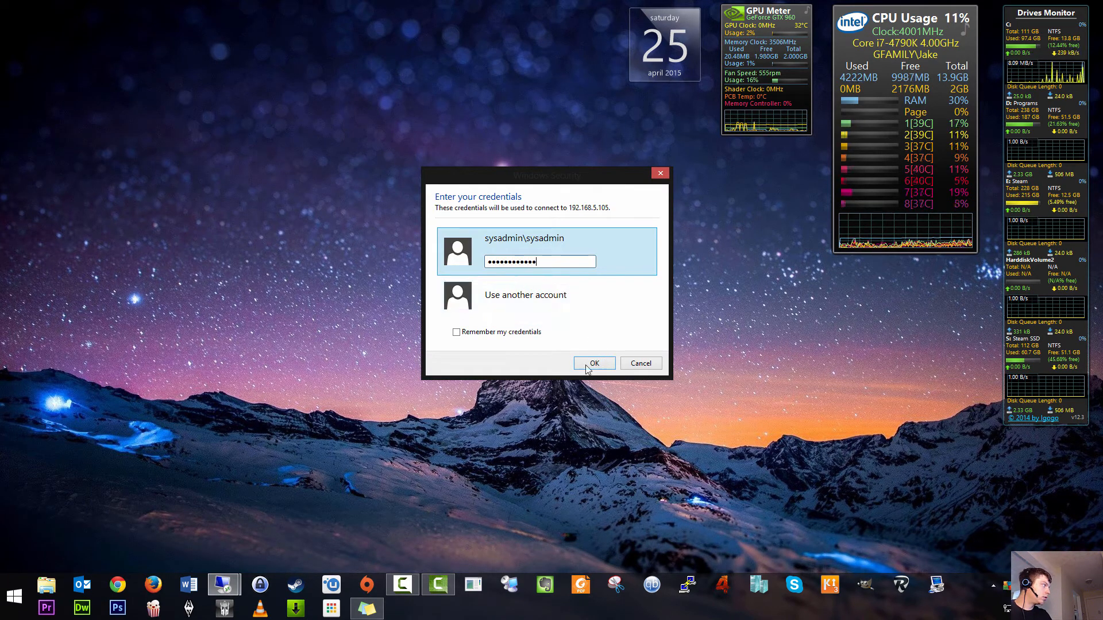
left_click(592, 363)
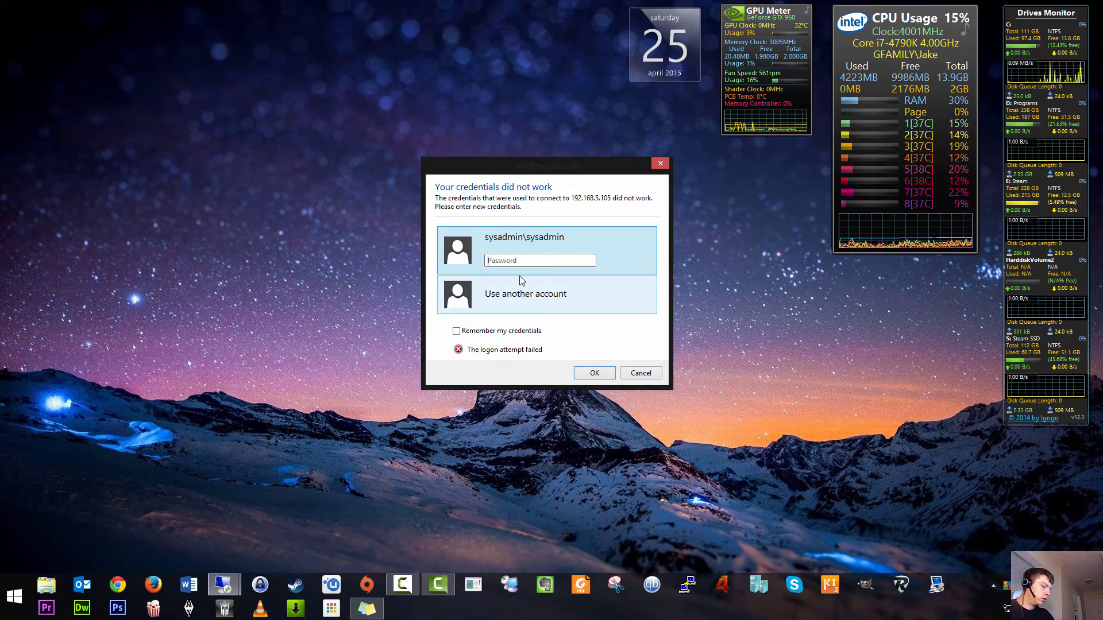
type("••••••••")
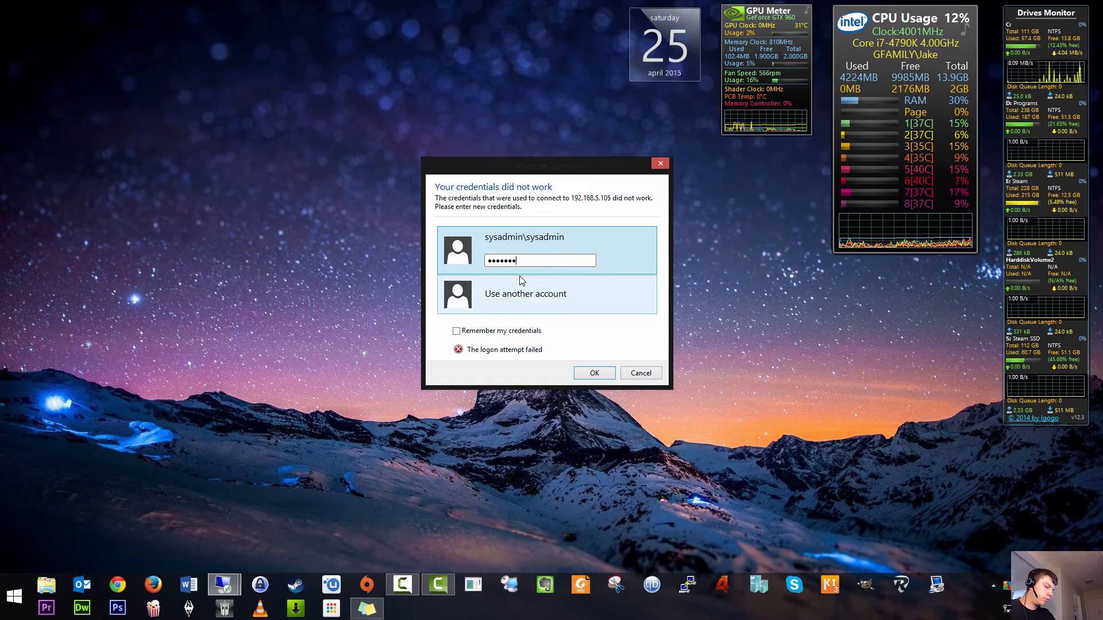
key("Return")
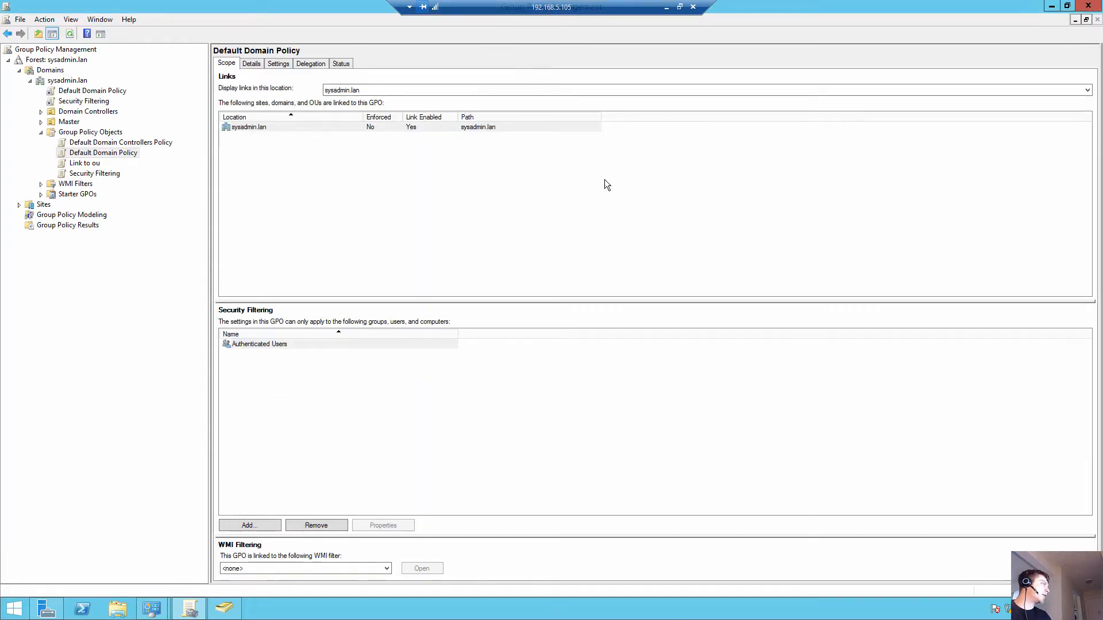
Switch to Server Manager on the remote server and start the Add Roles and Features Wizard.
left_click(7, 615)
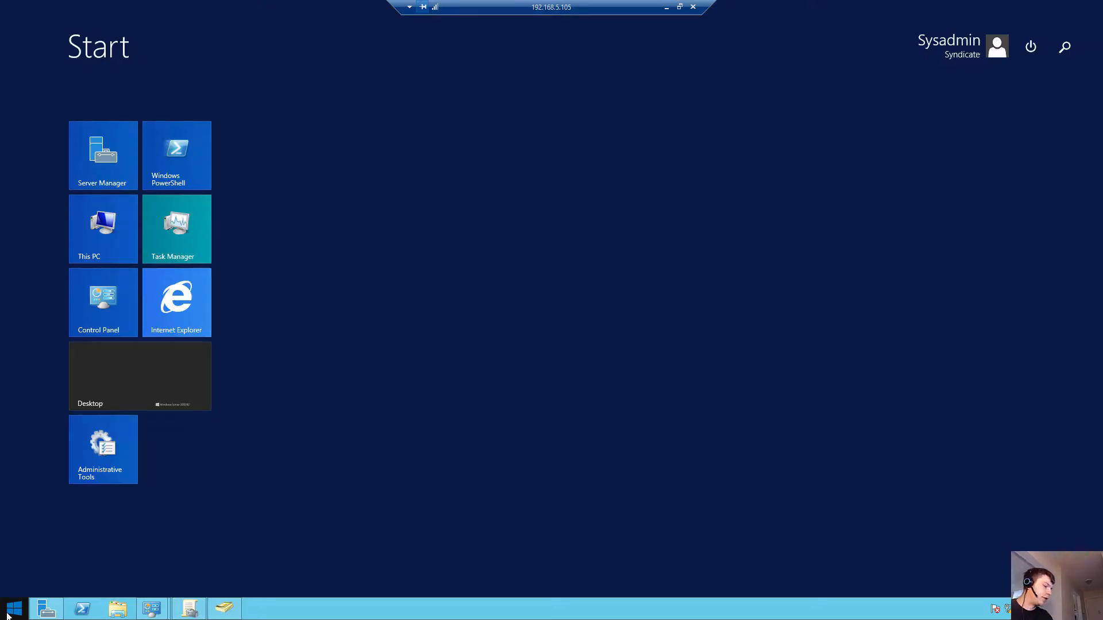
left_click(119, 368)
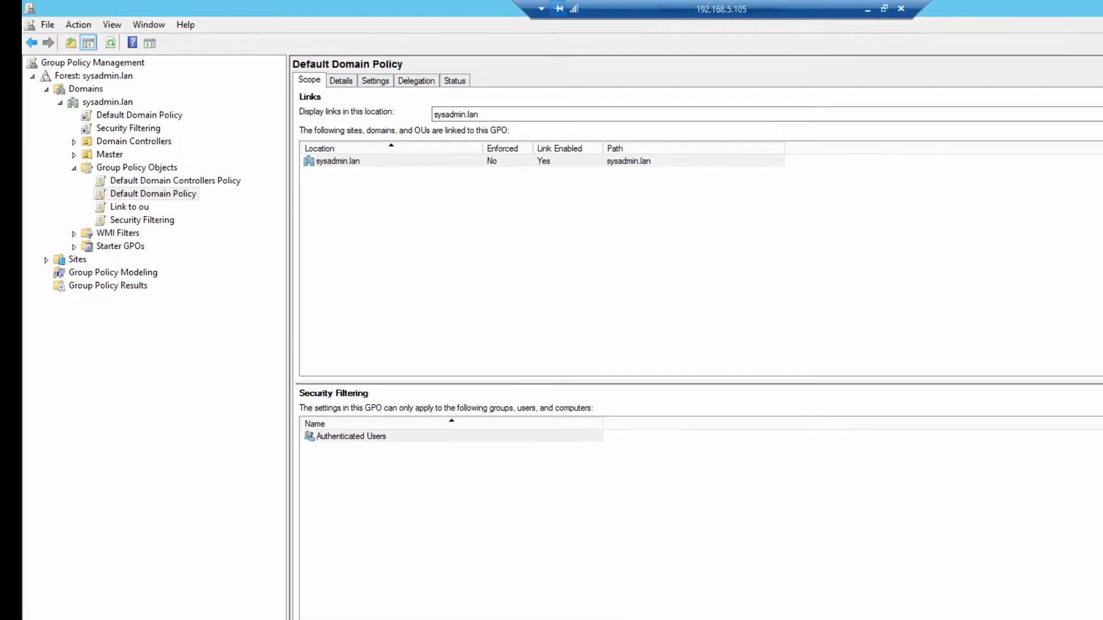
key("alt+Tab")
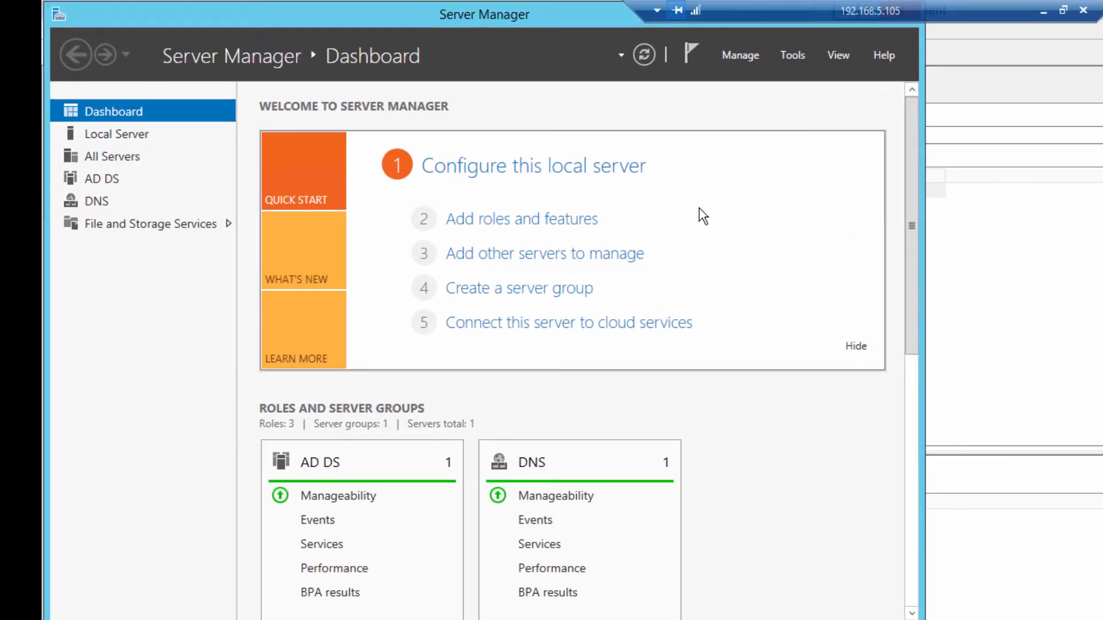
left_click(737, 57)
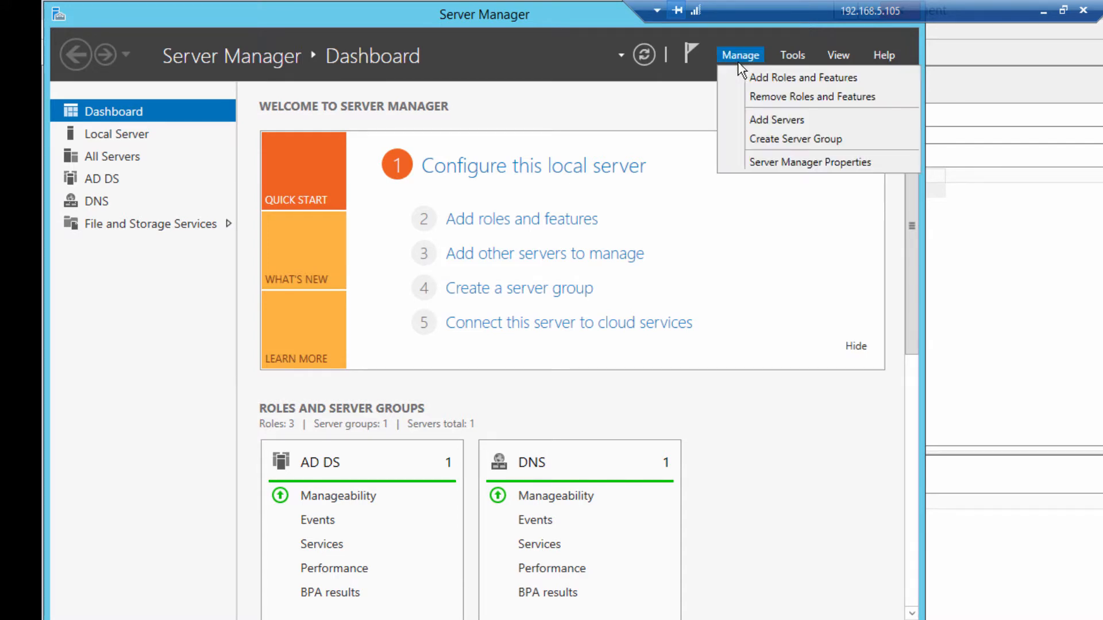
left_click(771, 77)
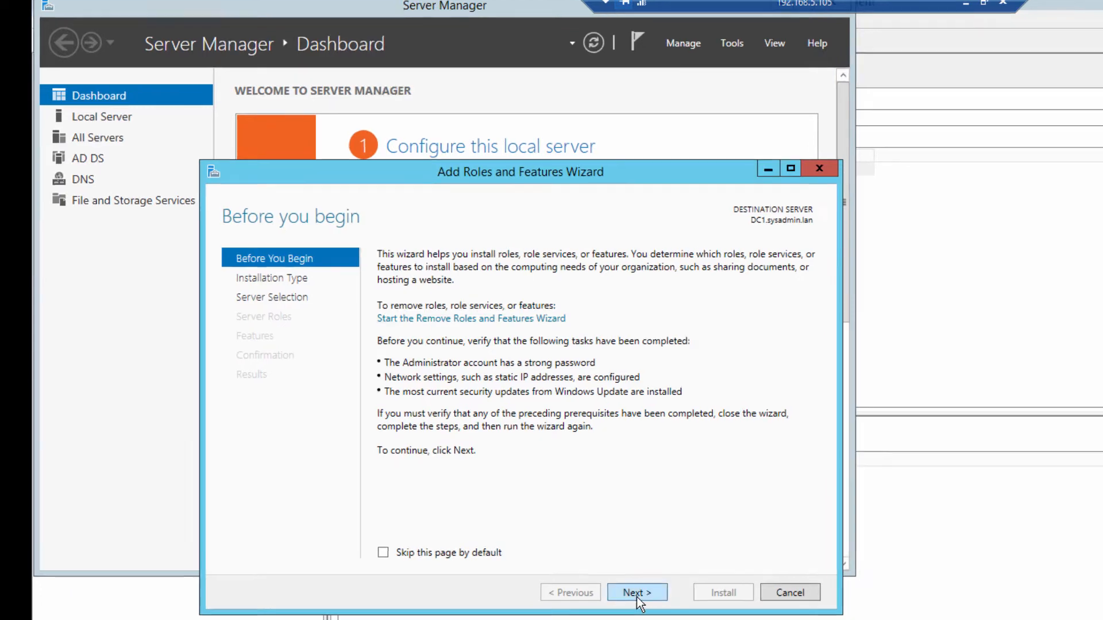
Keep role-based installation on DC1.sysadmin.lan and select the DHCP Server role with its required management tools.
left_click(634, 592)
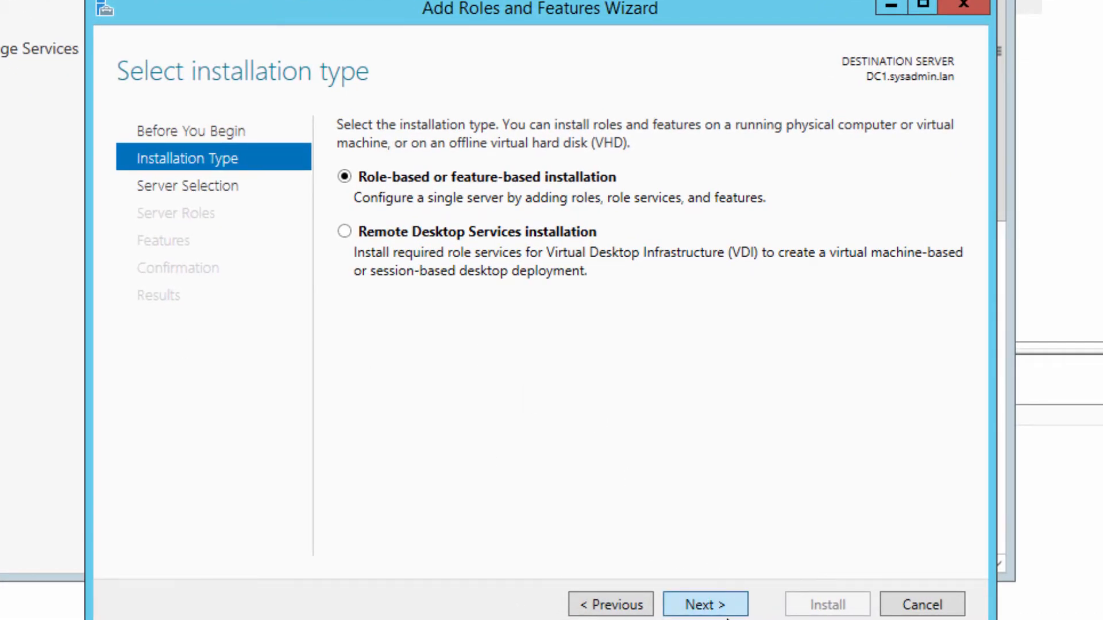
left_click(715, 609)
left_click(705, 604)
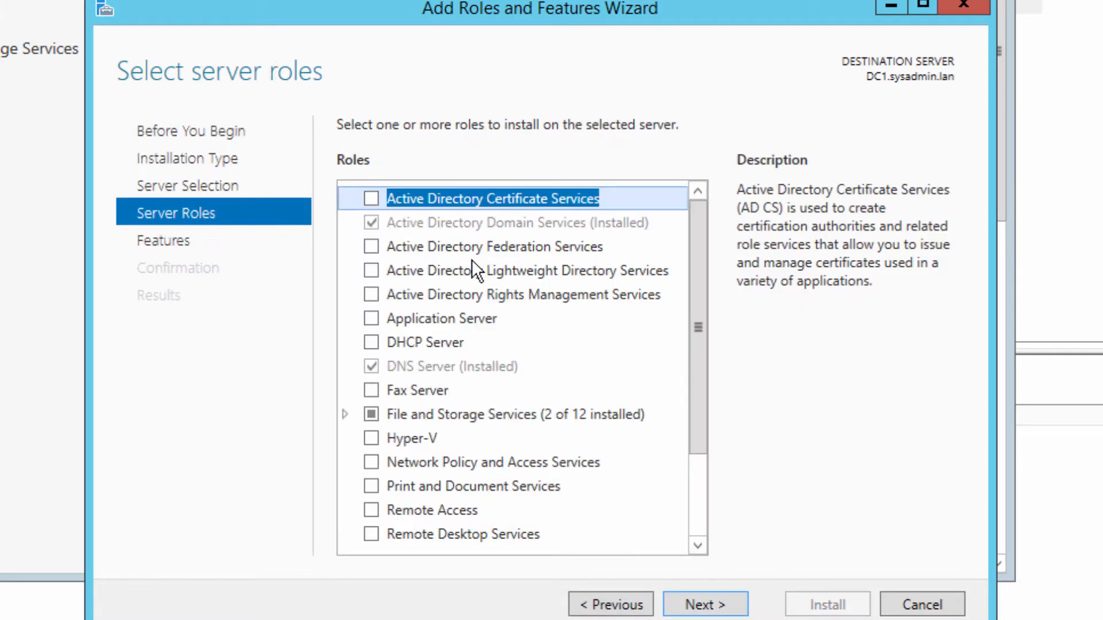
left_click(374, 345)
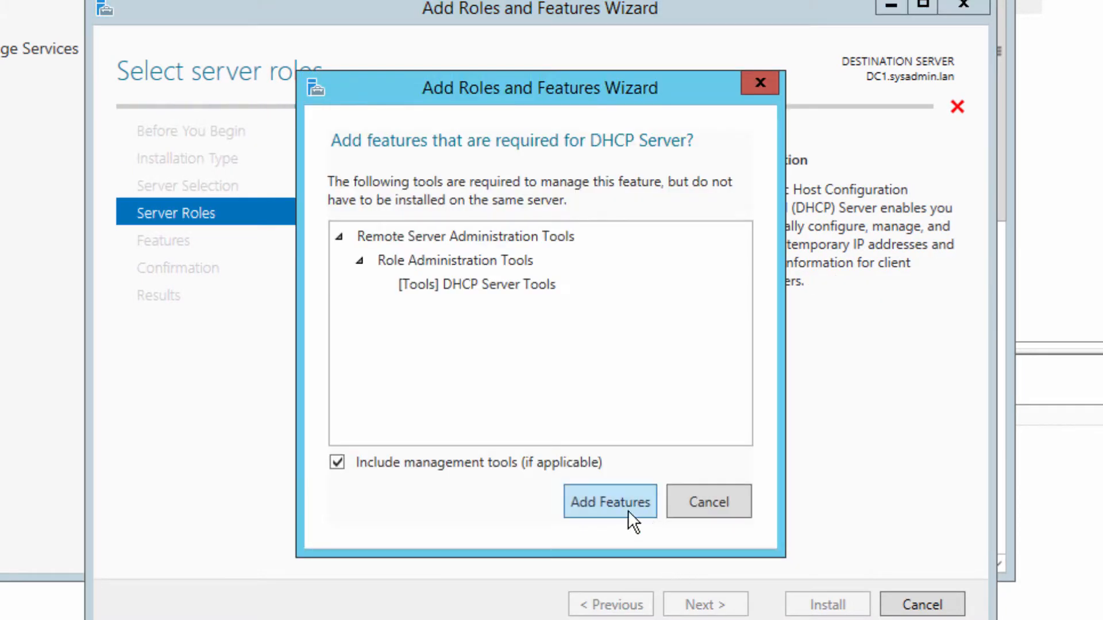
left_click(628, 512)
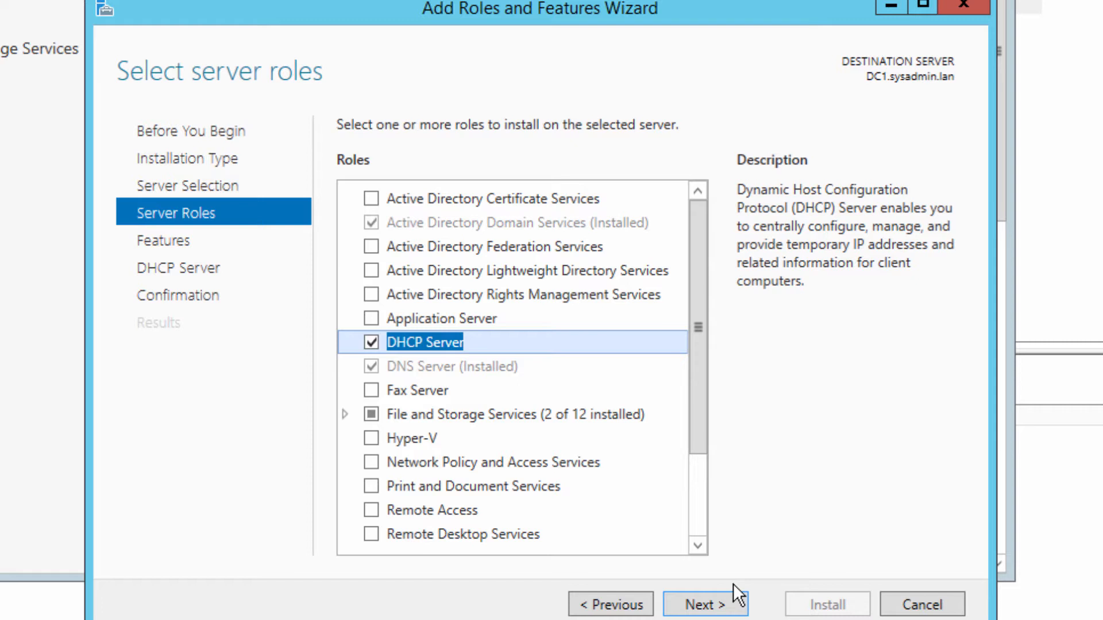
left_click(697, 607)
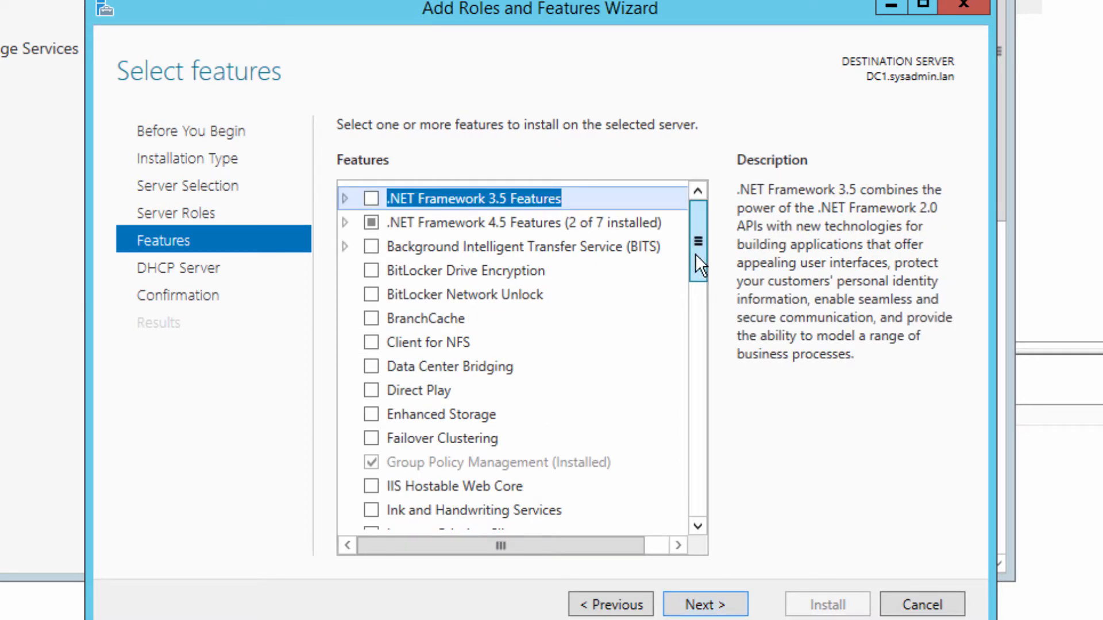
Accept the default features, install the DHCP Server role and close the wizard.
left_click_drag(694, 253, 713, 236)
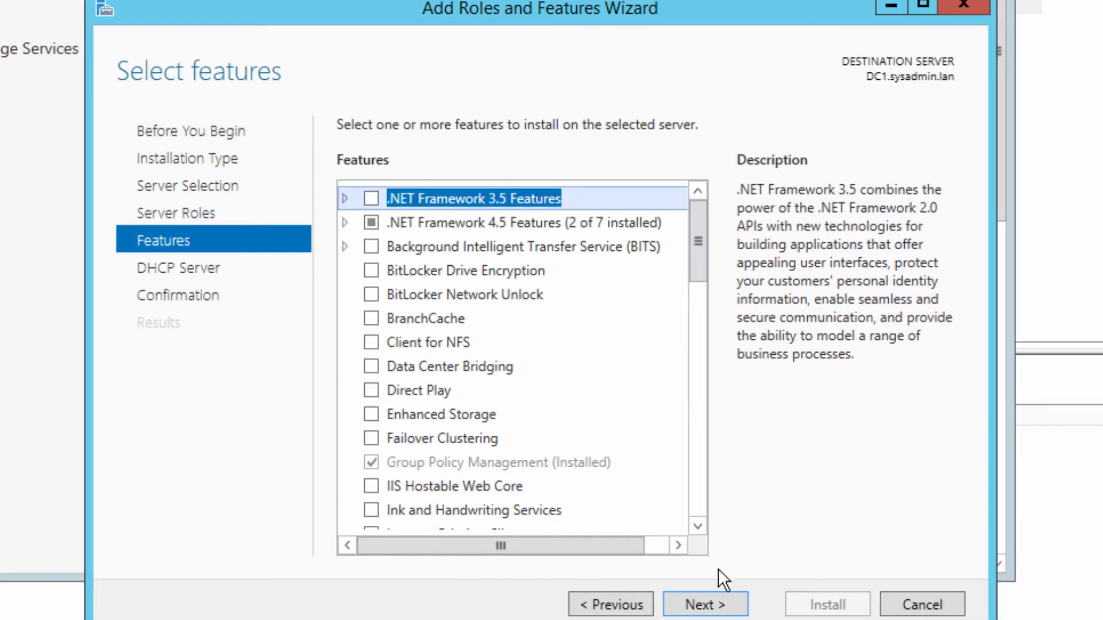
left_click(715, 606)
left_click(687, 607)
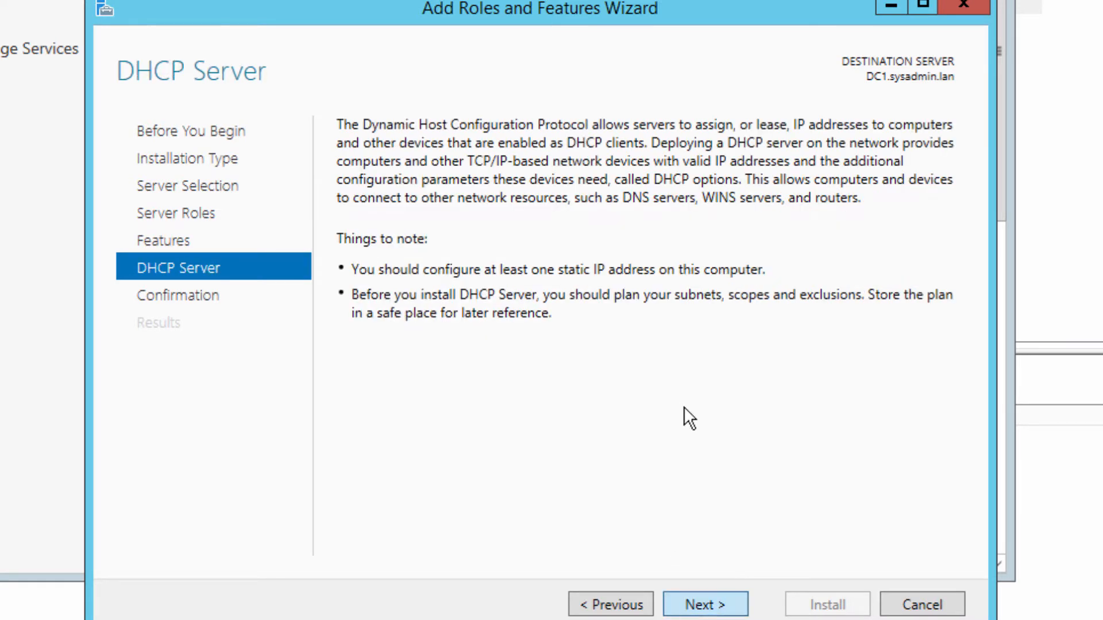
left_click(827, 605)
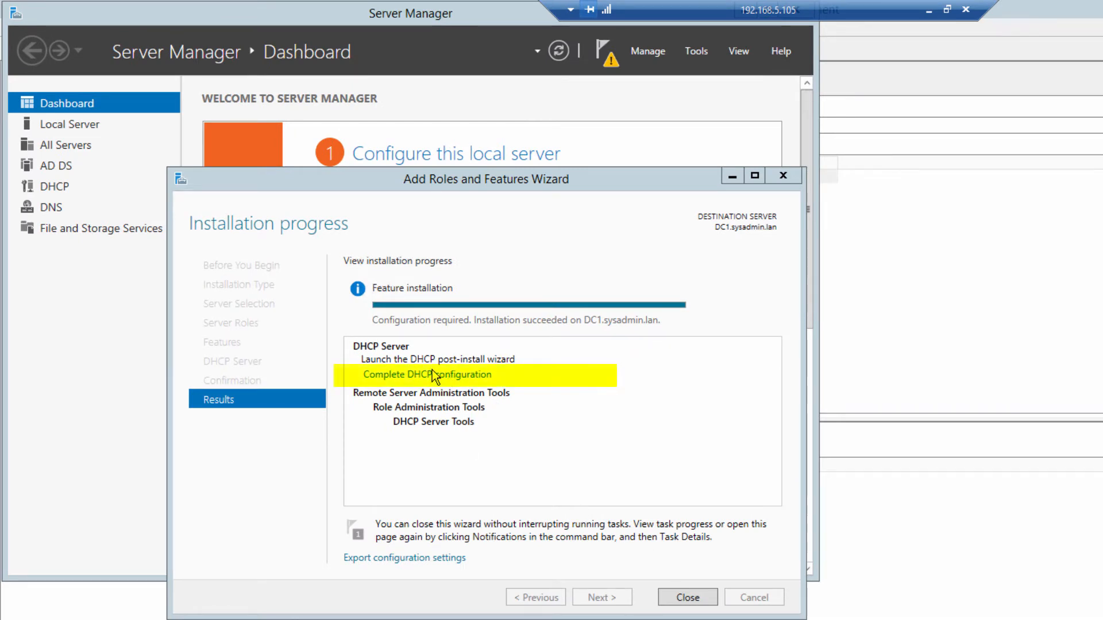
left_click(683, 597)
Maximize Server Manager, launch the pending DHCP post-install configuration and choose alternate credentials for authorization.
left_click_drag(799, 8, 983, 7)
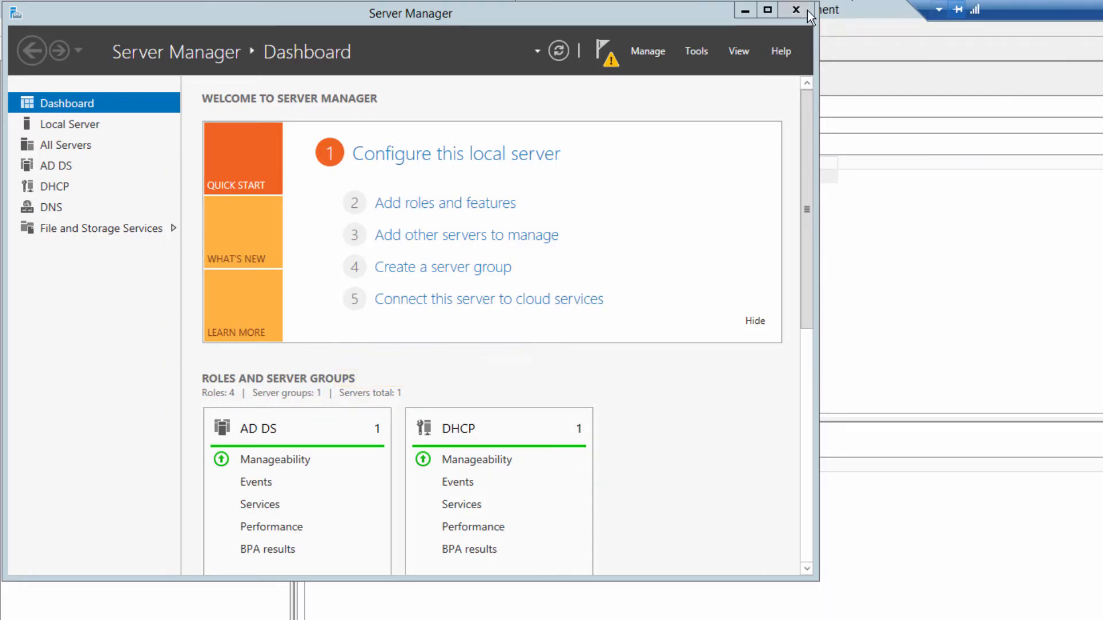
left_click(773, 12)
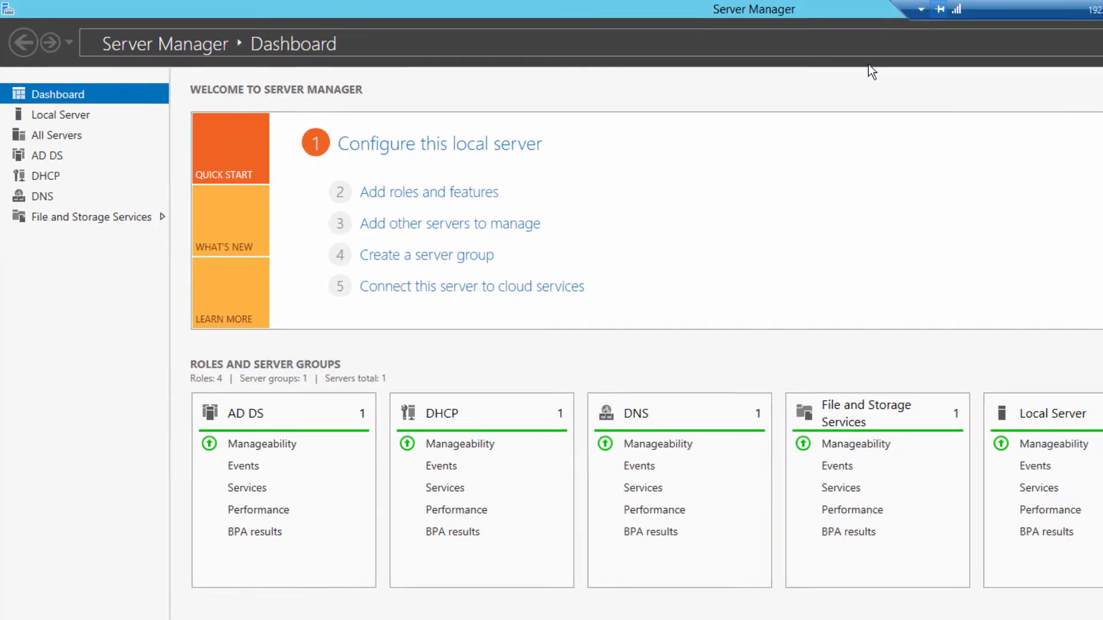
left_click(599, 45)
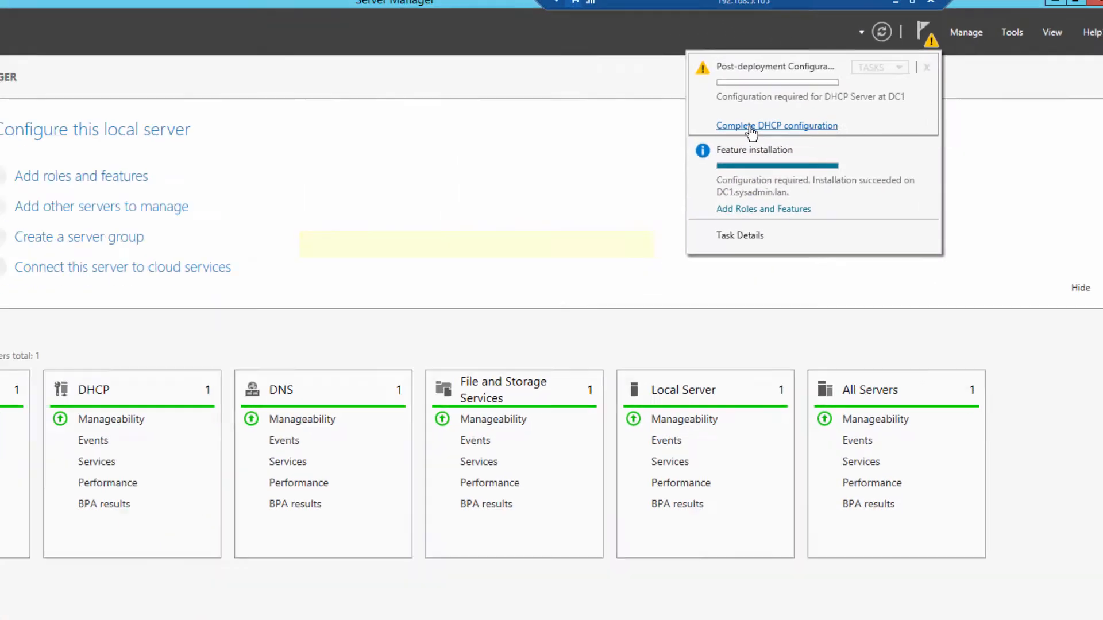
left_click(750, 127)
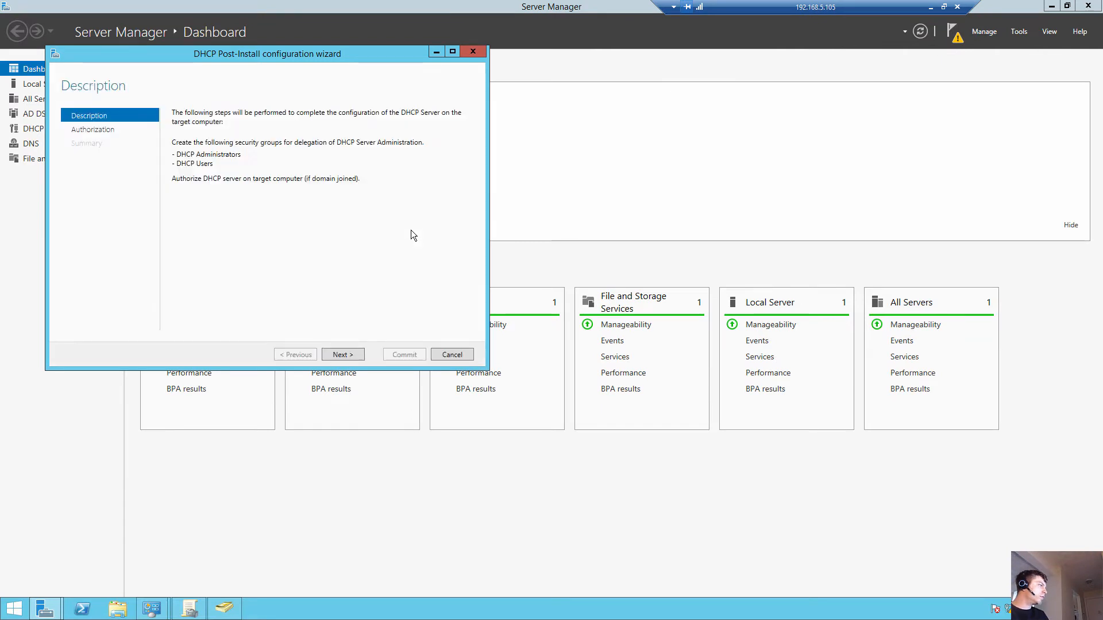
left_click(563, 590)
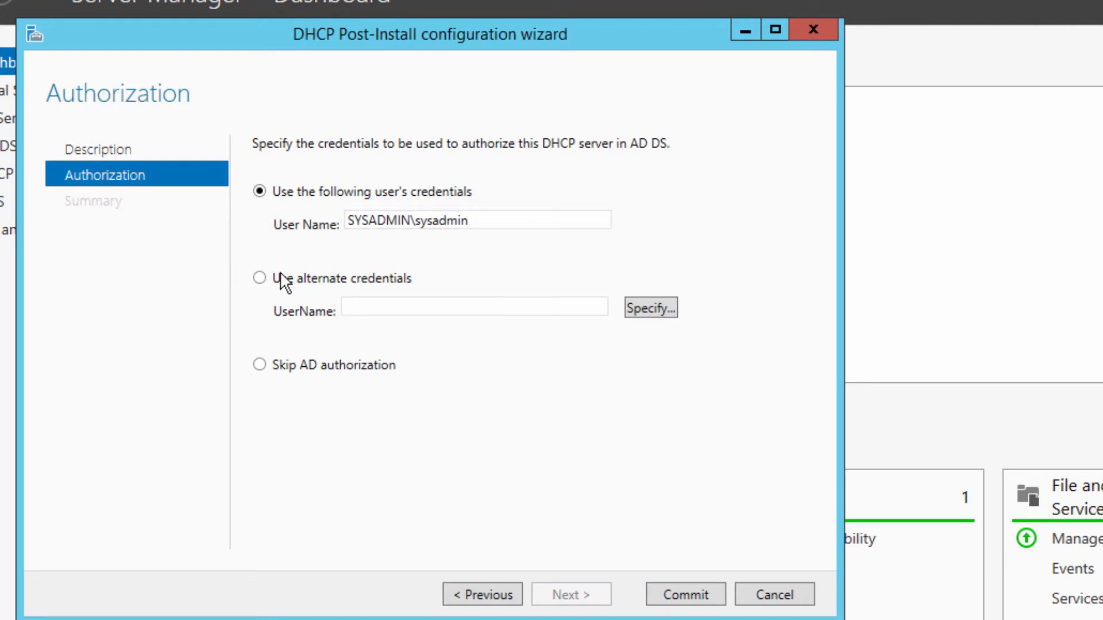
left_click(259, 278)
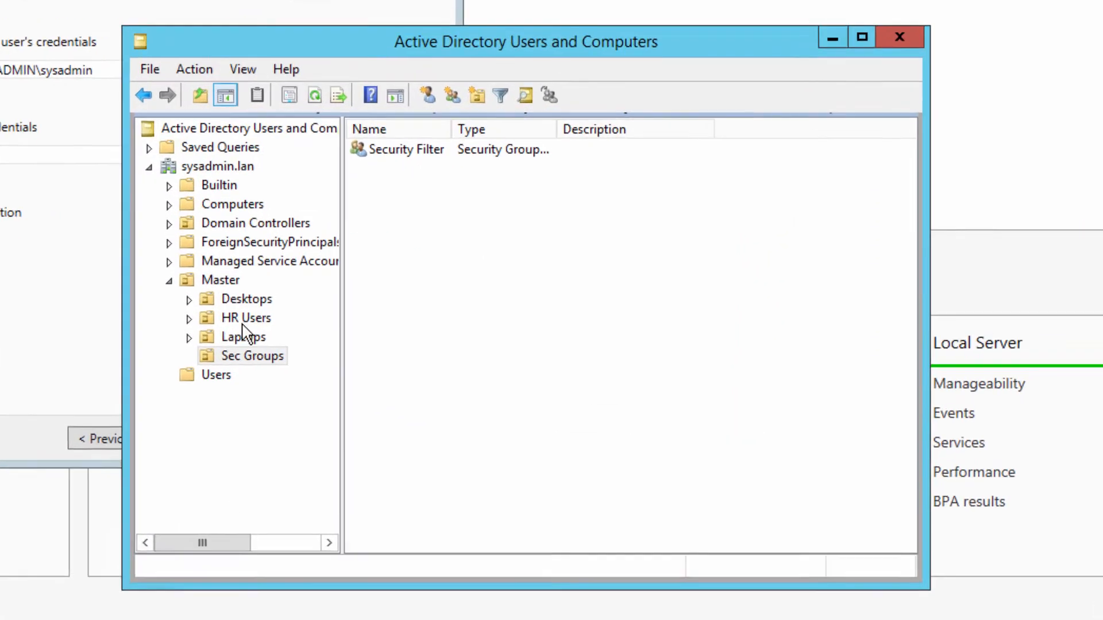
In Active Directory Users and Computers, create an organizational unit named Service Accounts inside Master.
left_click(227, 284)
right_click(228, 284)
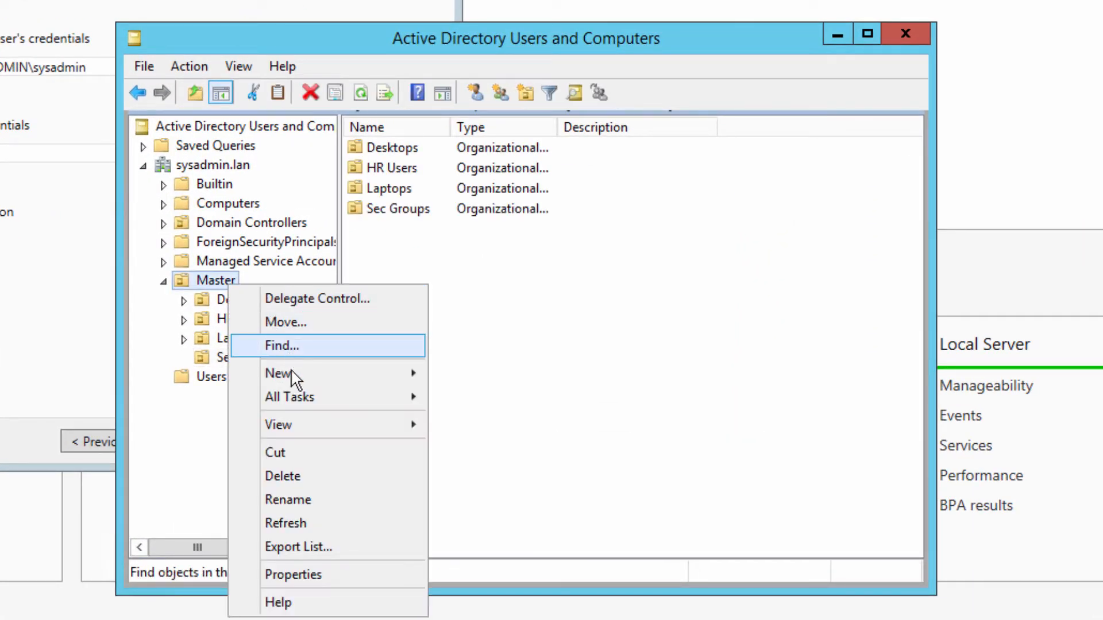
mouse_move(291, 373)
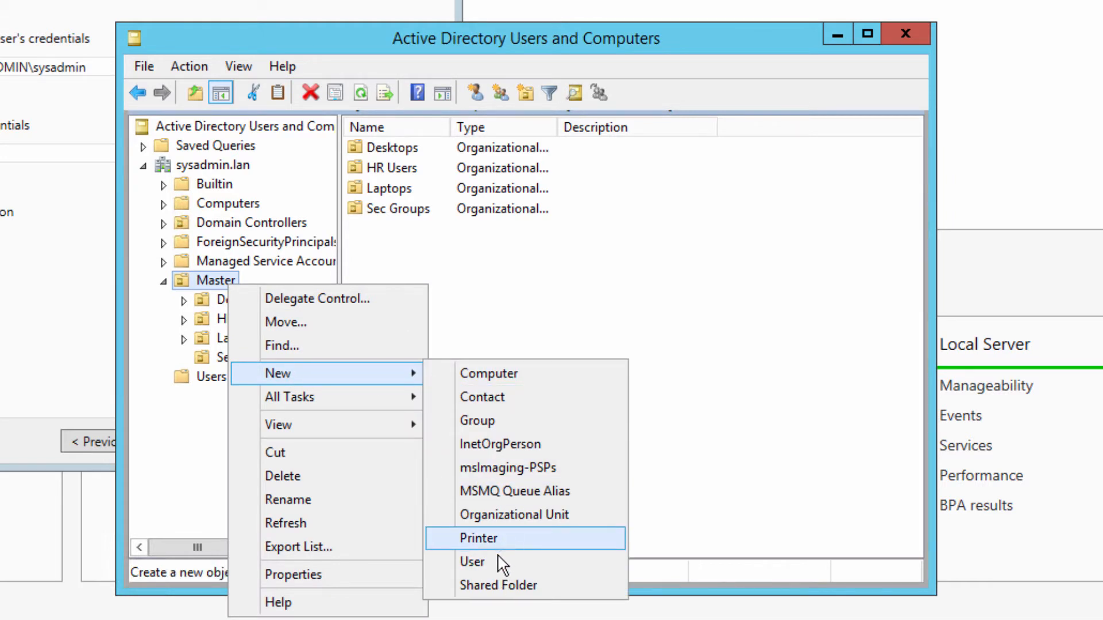
left_click(527, 515)
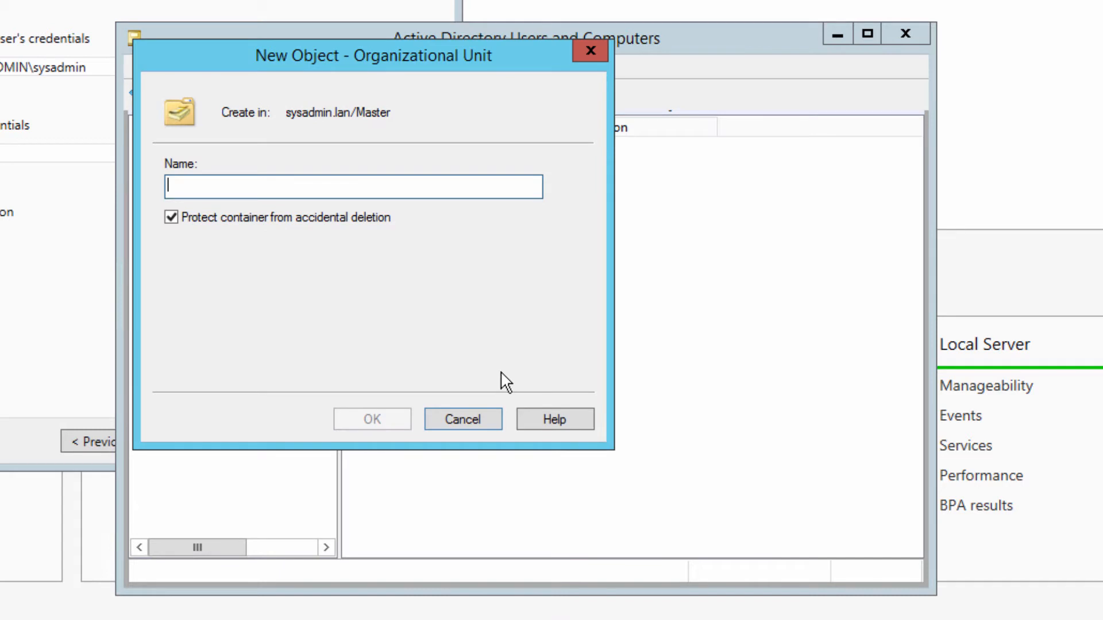
type("Service A")
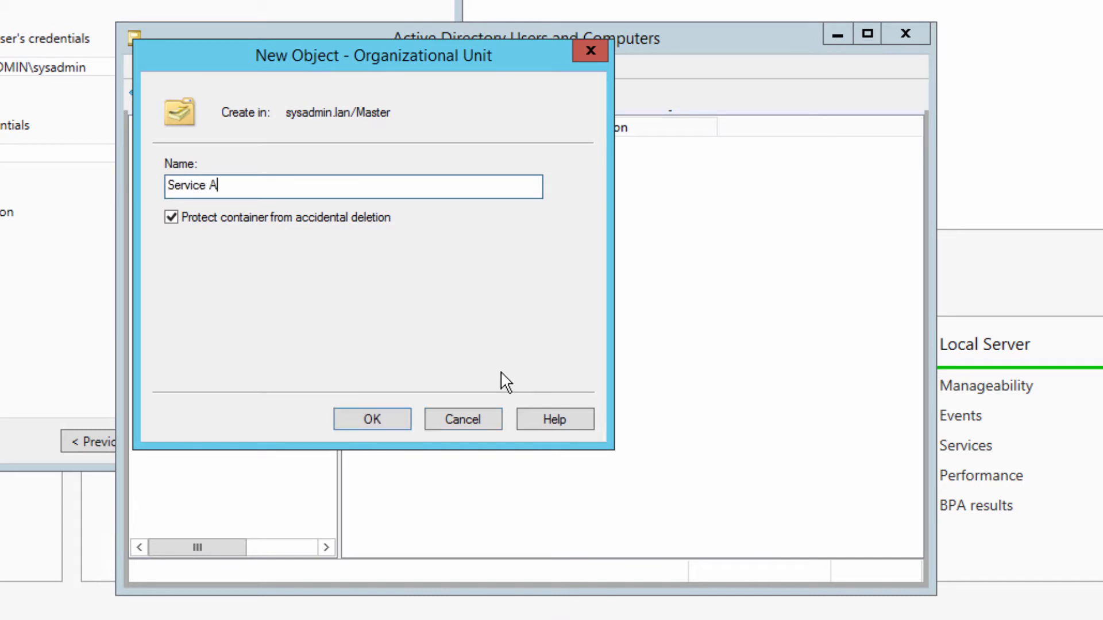
type("ccounts")
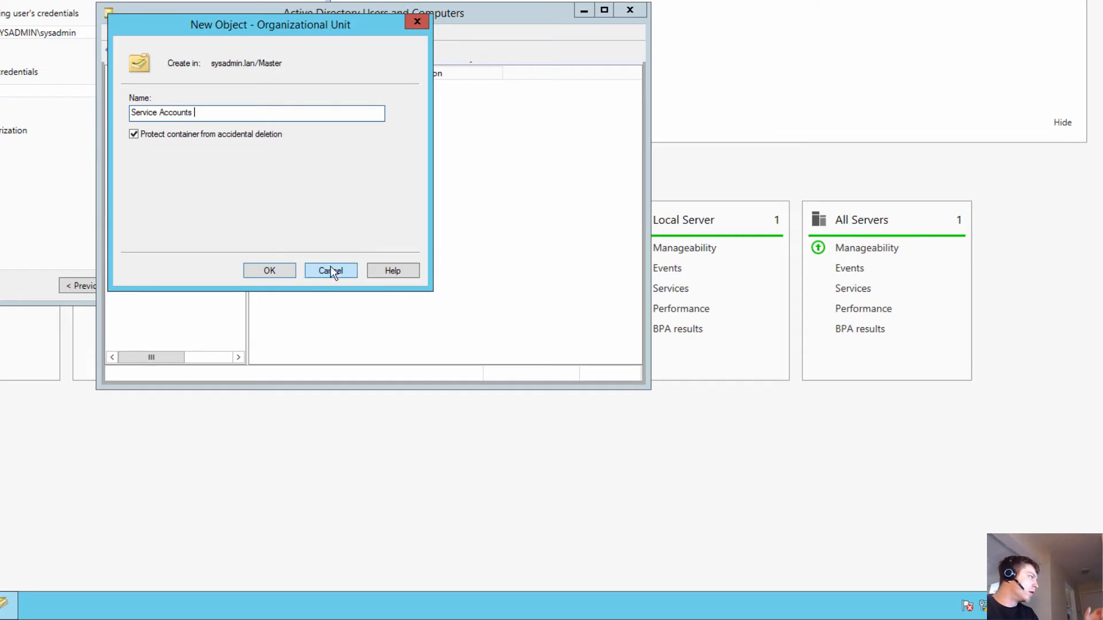
left_click(267, 272)
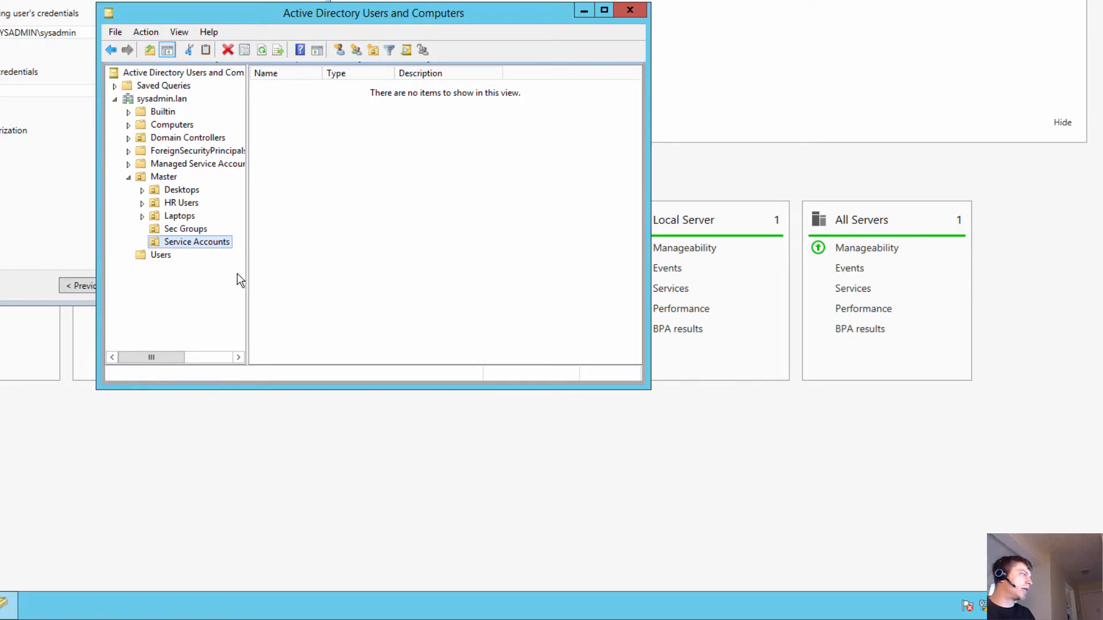
Start a new user in the Service Accounts organizational unit with first name DHCP and last name Auth.
left_click_drag(247, 294, 259, 302)
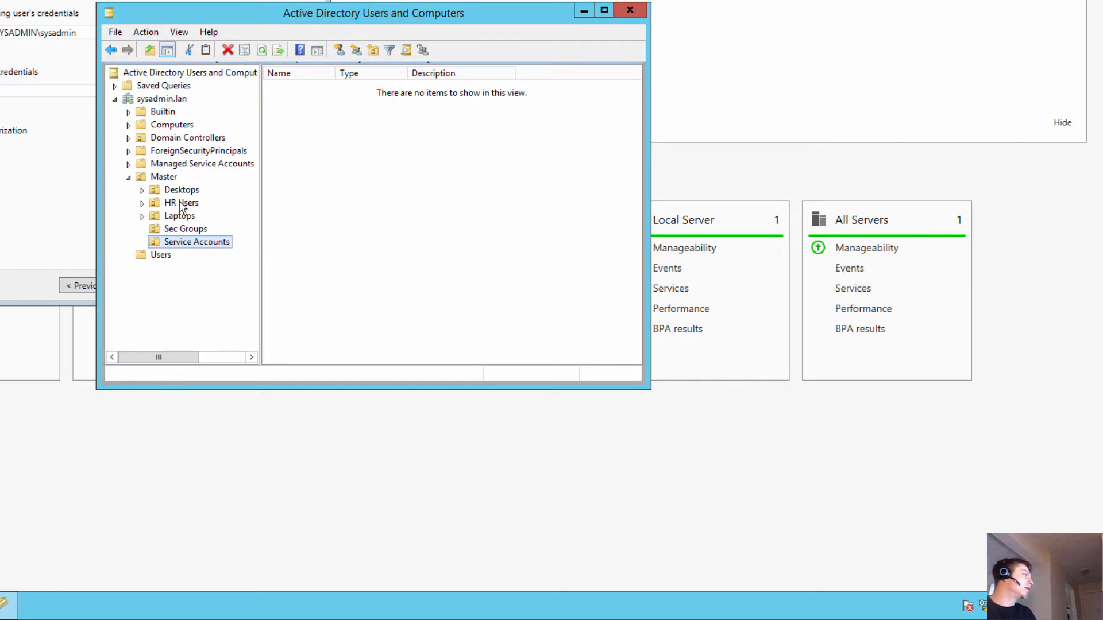
right_click(205, 240)
mouse_move(254, 300)
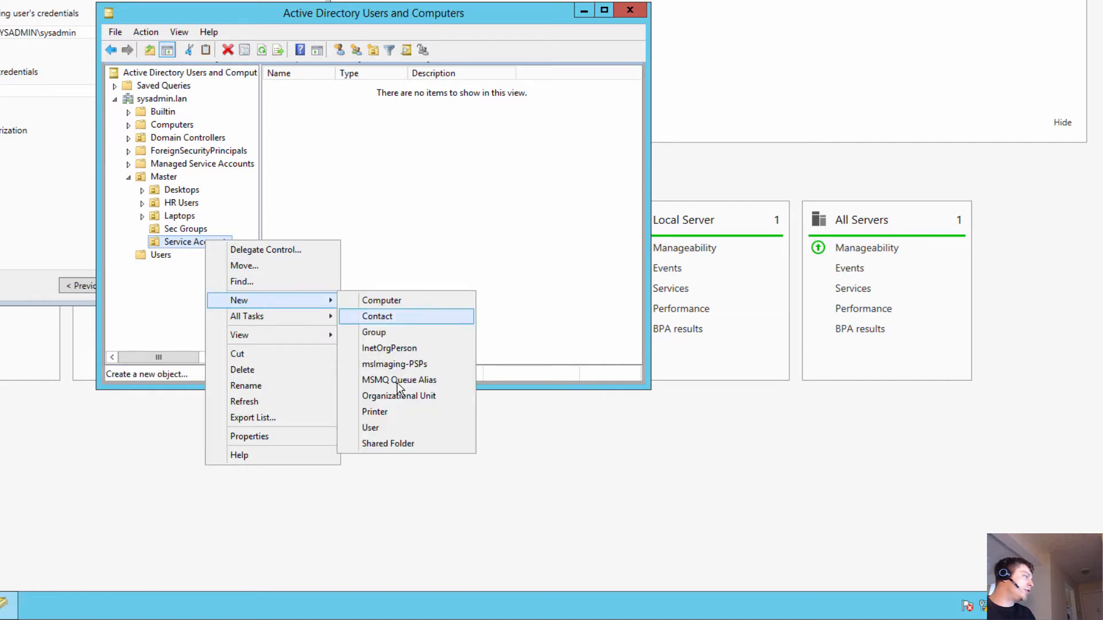
left_click(372, 428)
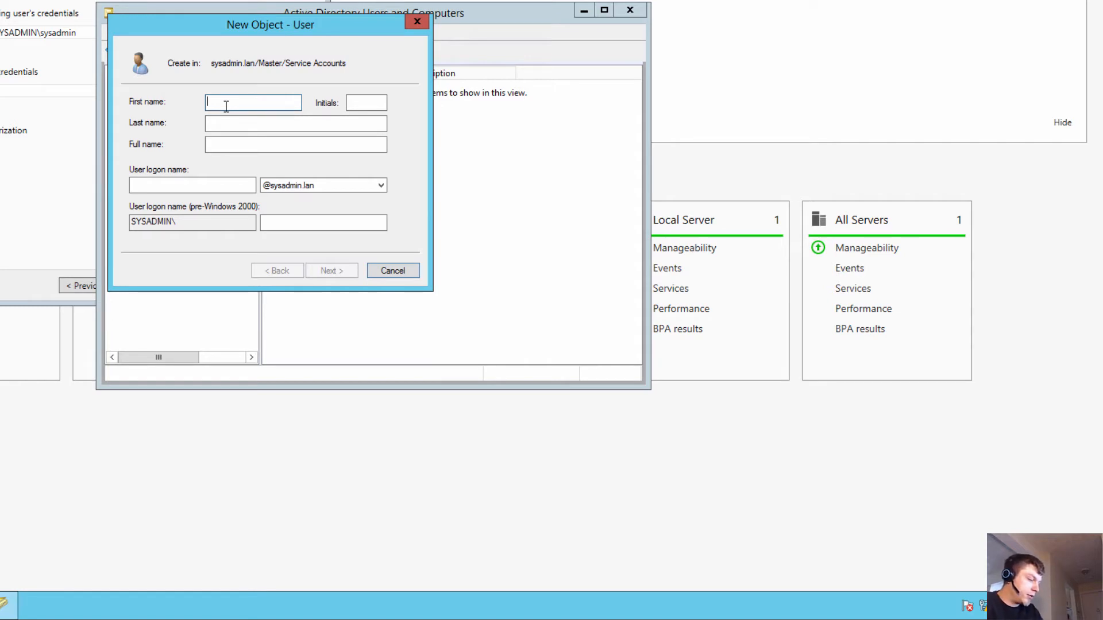
type("DHCP")
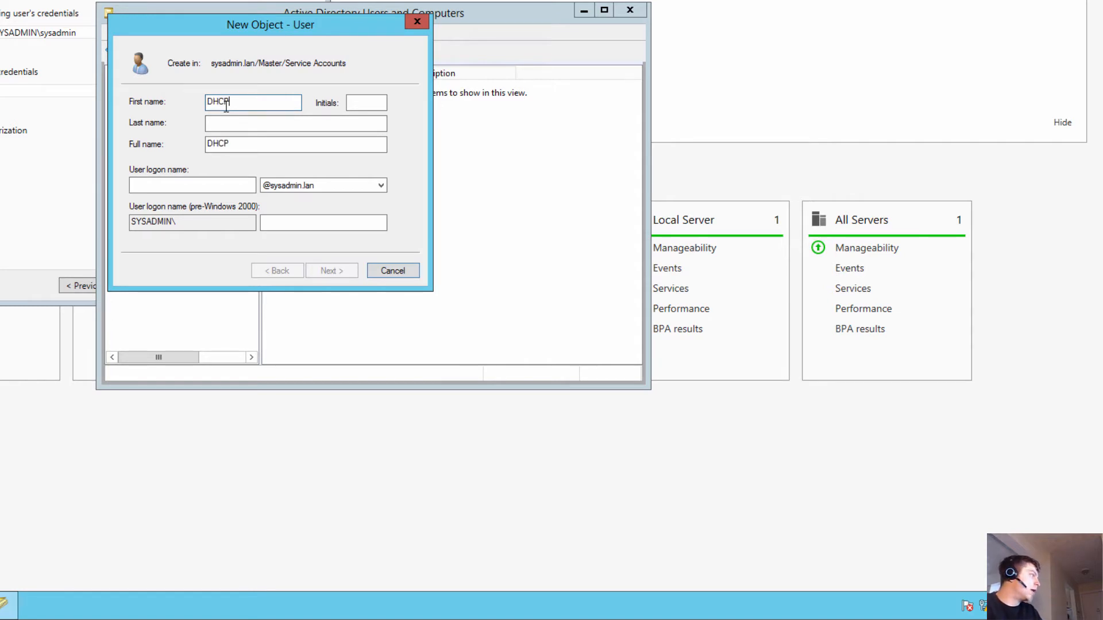
type(" Auth")
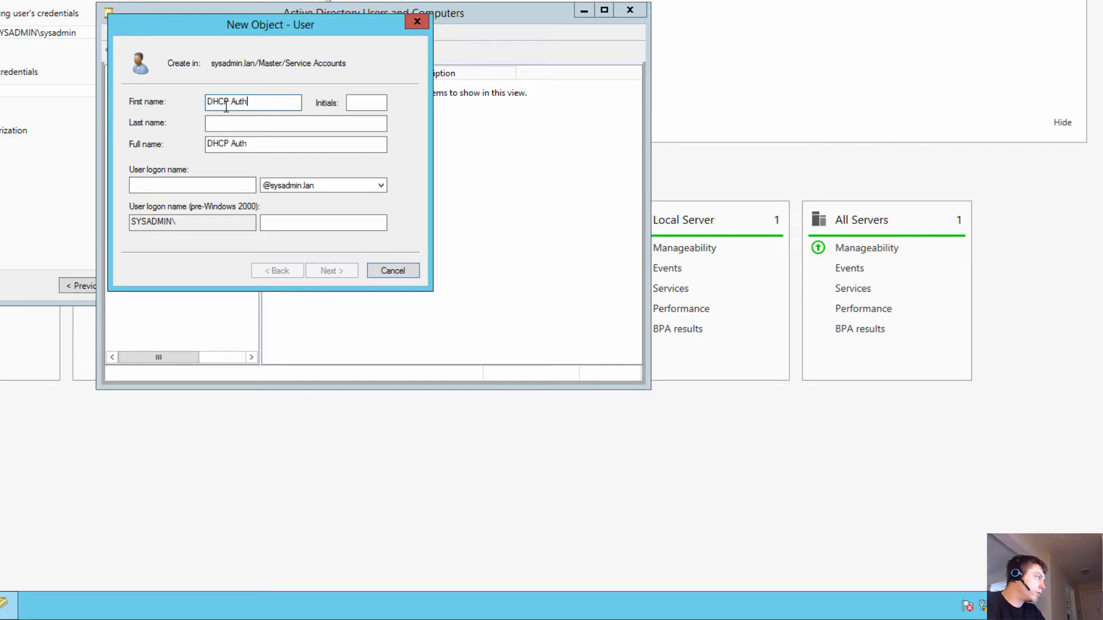
left_click_drag(248, 107, 233, 107)
key("BackSpace")
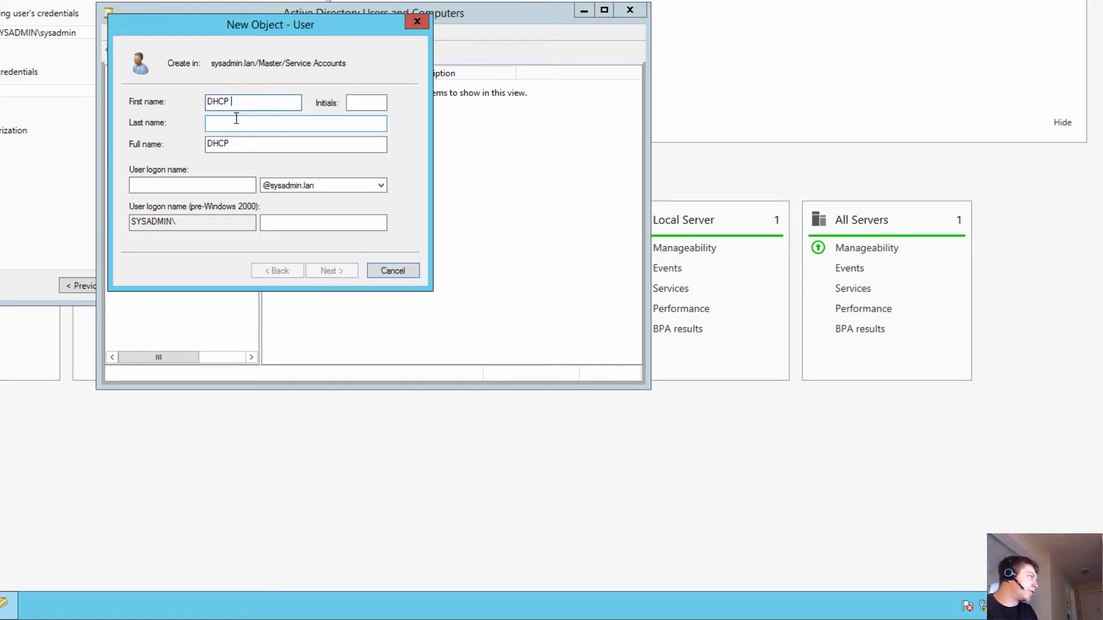
left_click(287, 123)
type("Auth")
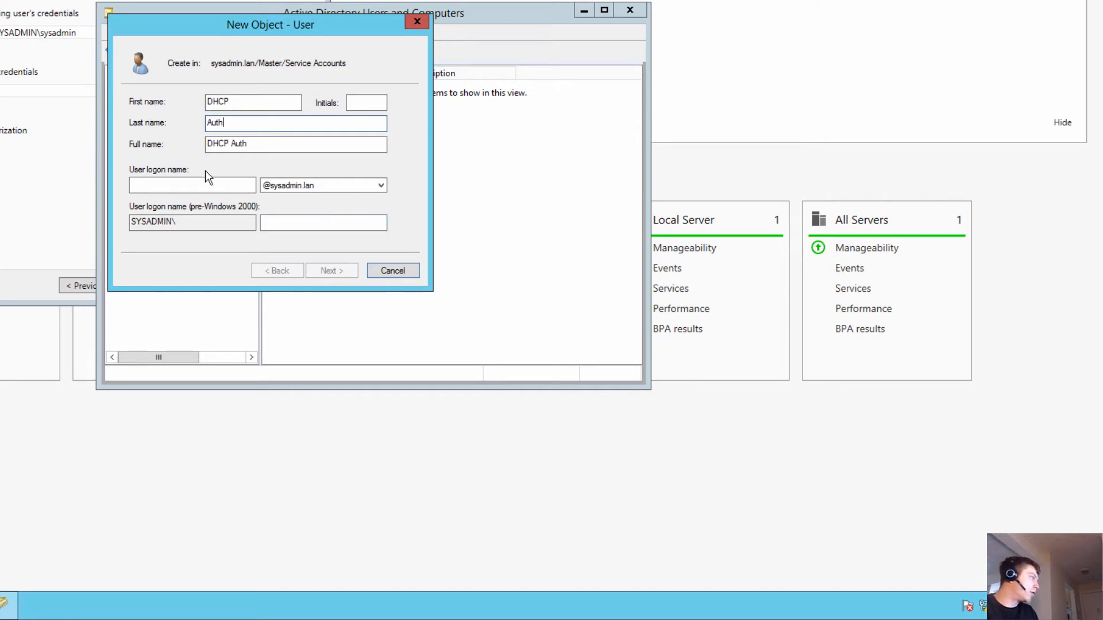
left_click(205, 185)
type("DHCP")
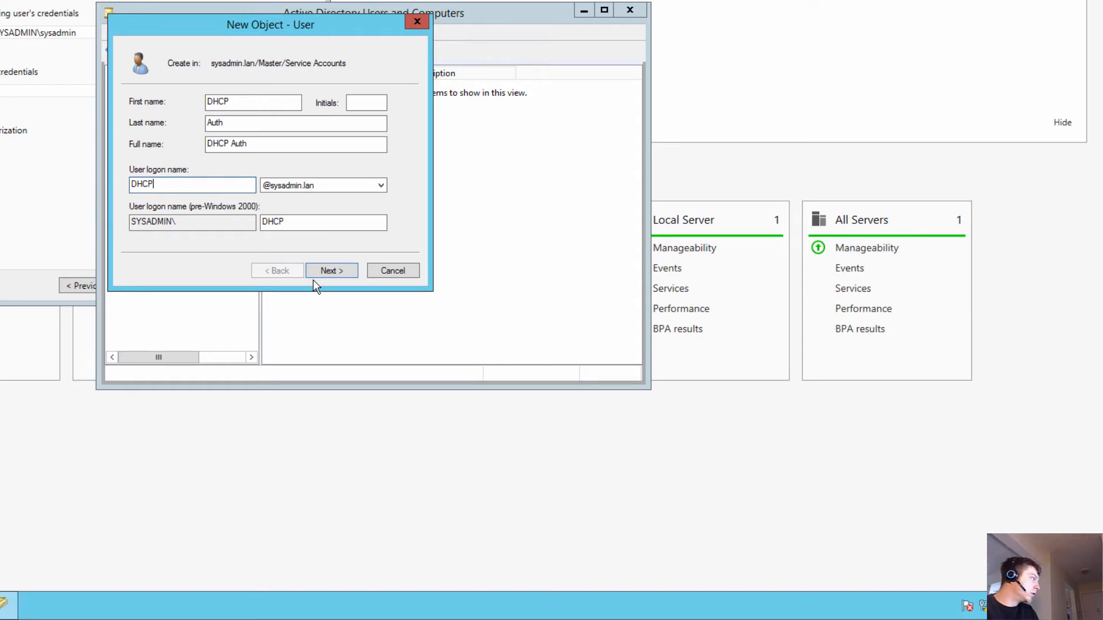
left_click(363, 185)
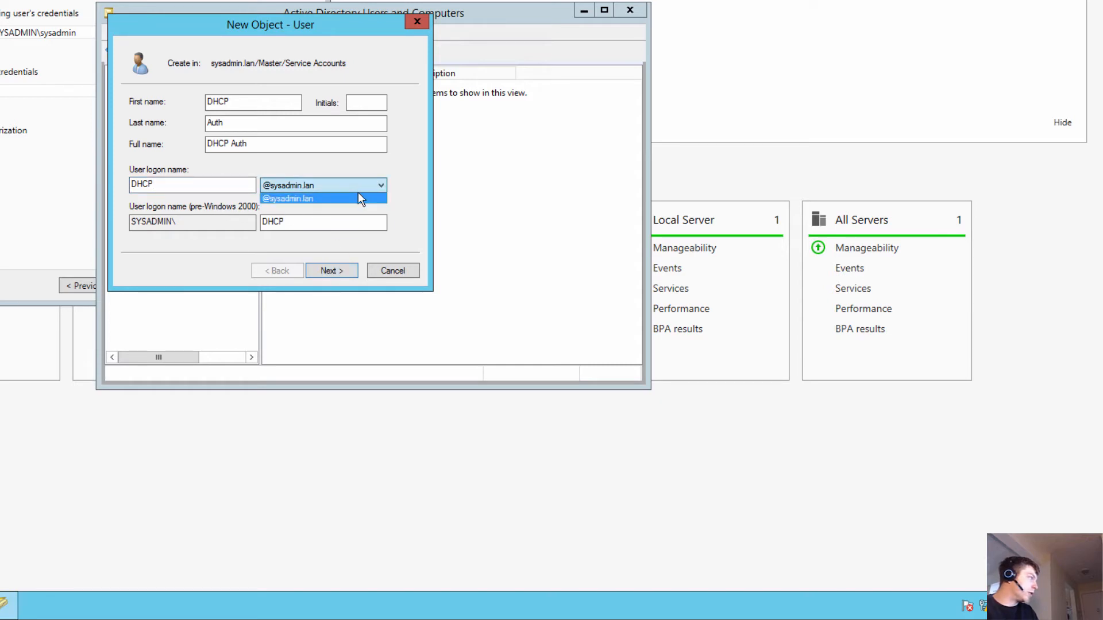
left_click(414, 157)
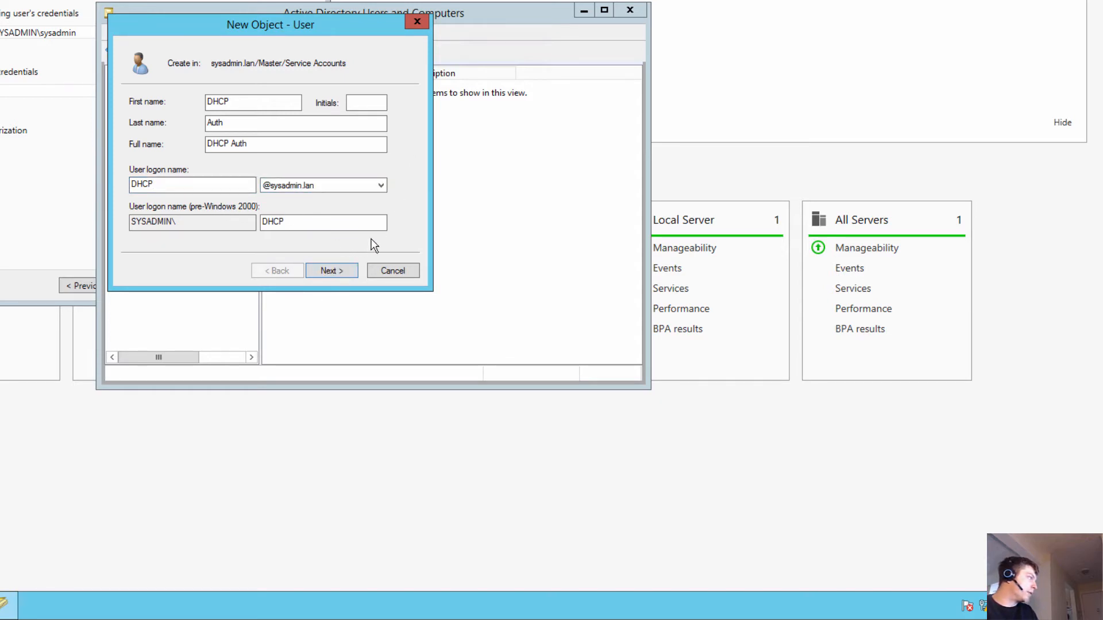
Proceed to the new user's password settings and make the password never expire.
left_click(343, 269)
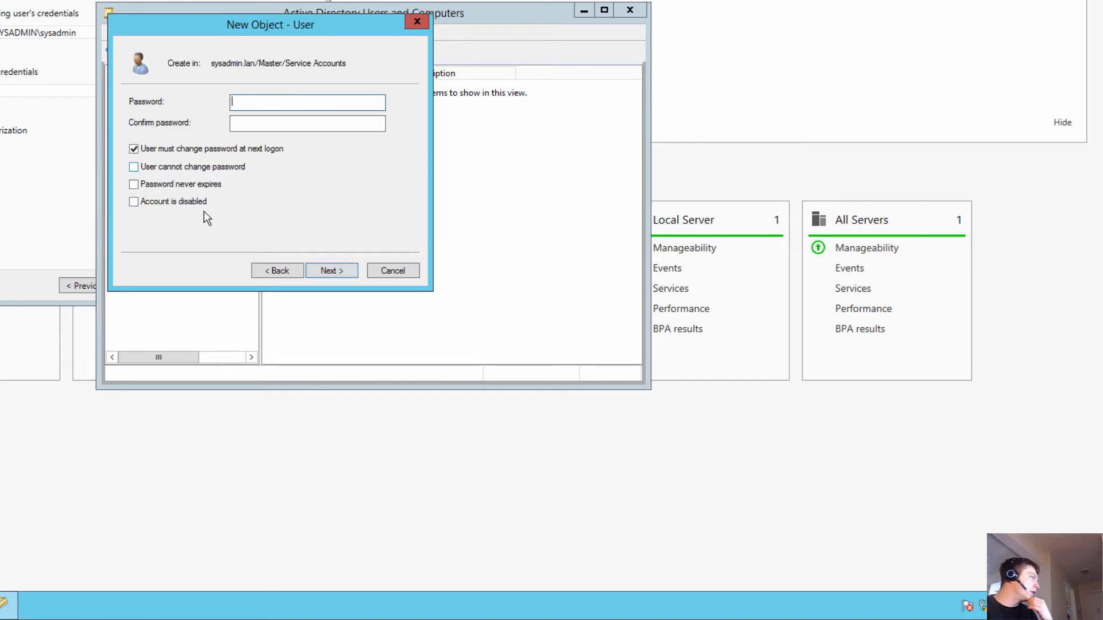
left_click(200, 185)
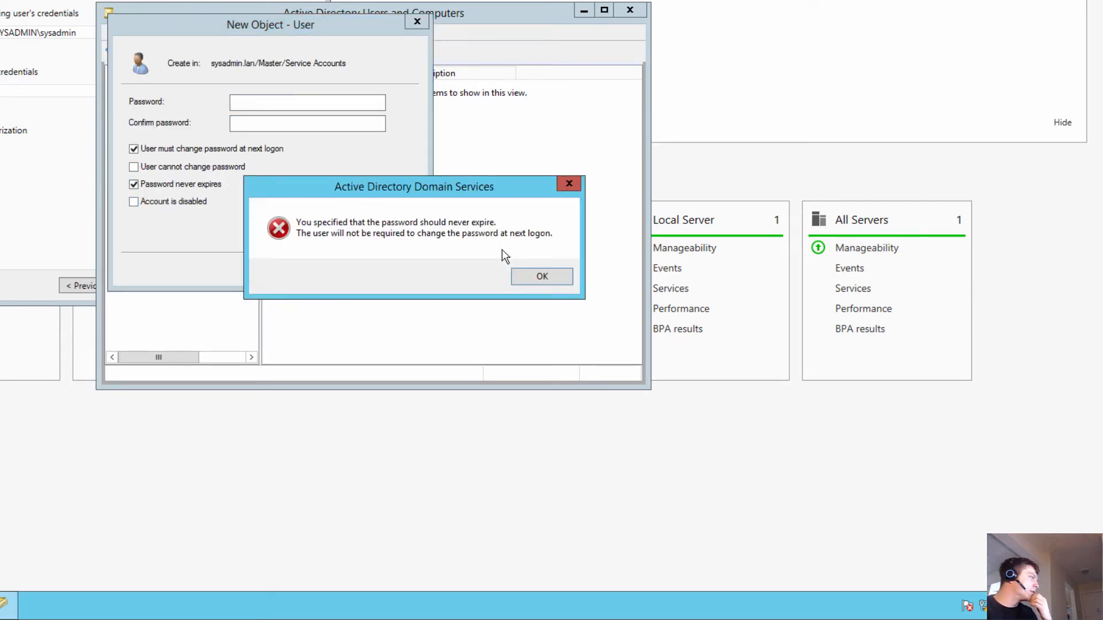
left_click(533, 278)
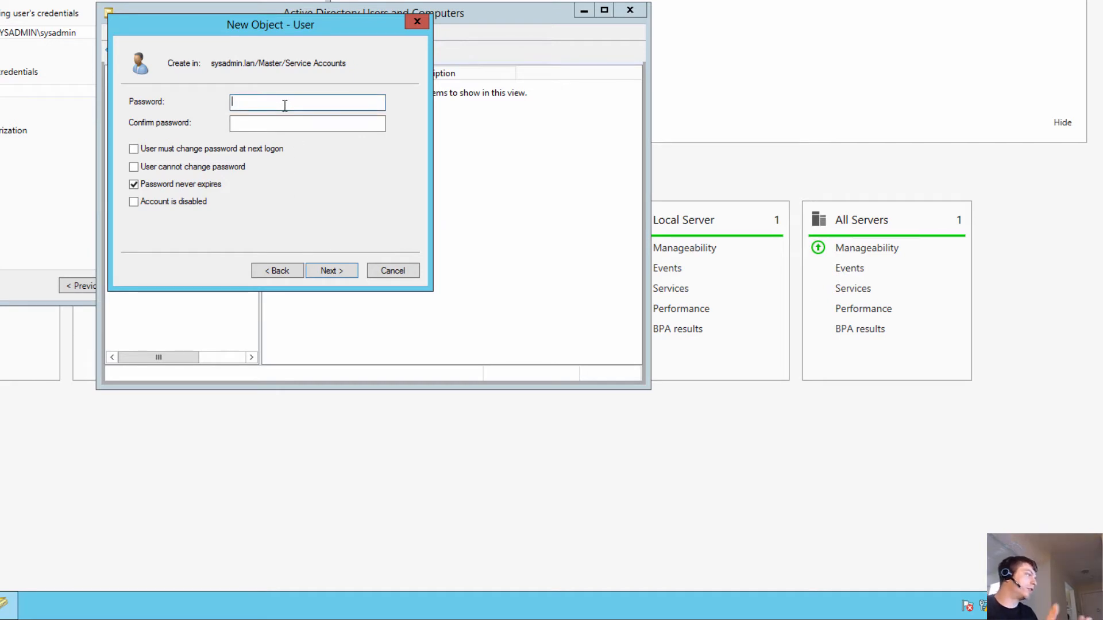
type("*******")
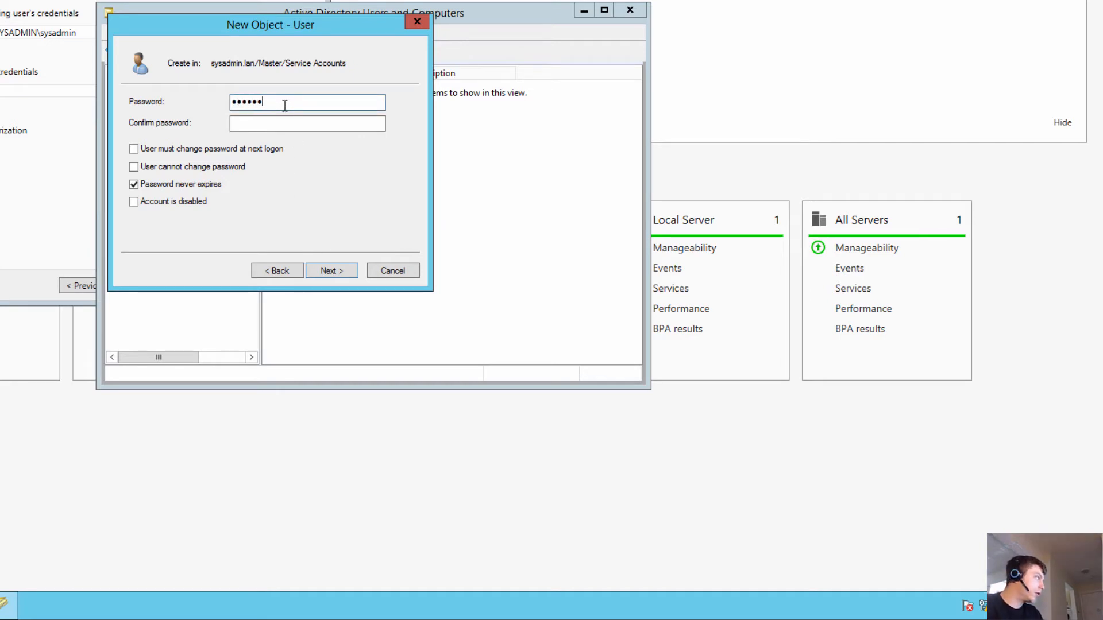
key("BackSpace")
key("BackSpace")
key("BackSpace")
key("BackSpace")
key("BackSpace")
key("BackSpace")
key("BackSpace")
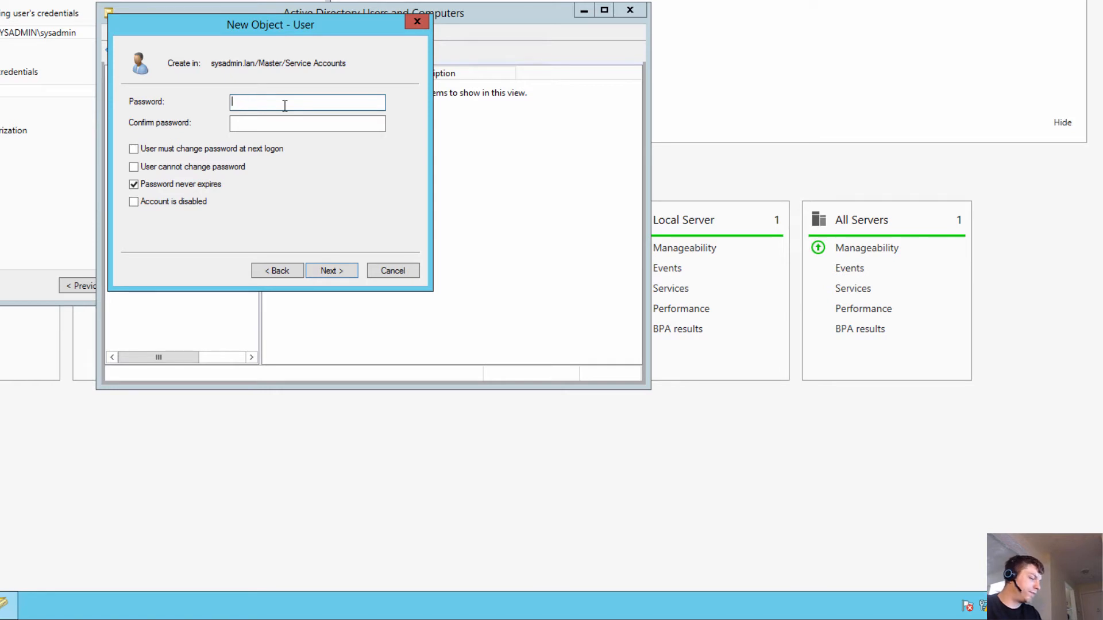
Enter and confirm the account password for the new user and finish creating the account.
type("********")
key("Tab")
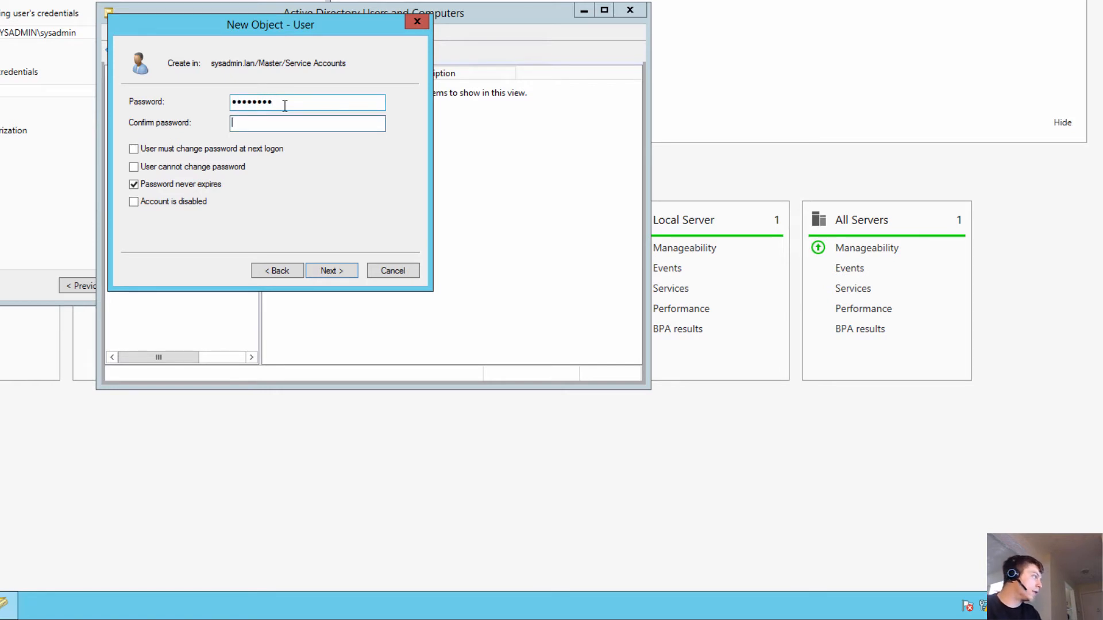
type("*******")
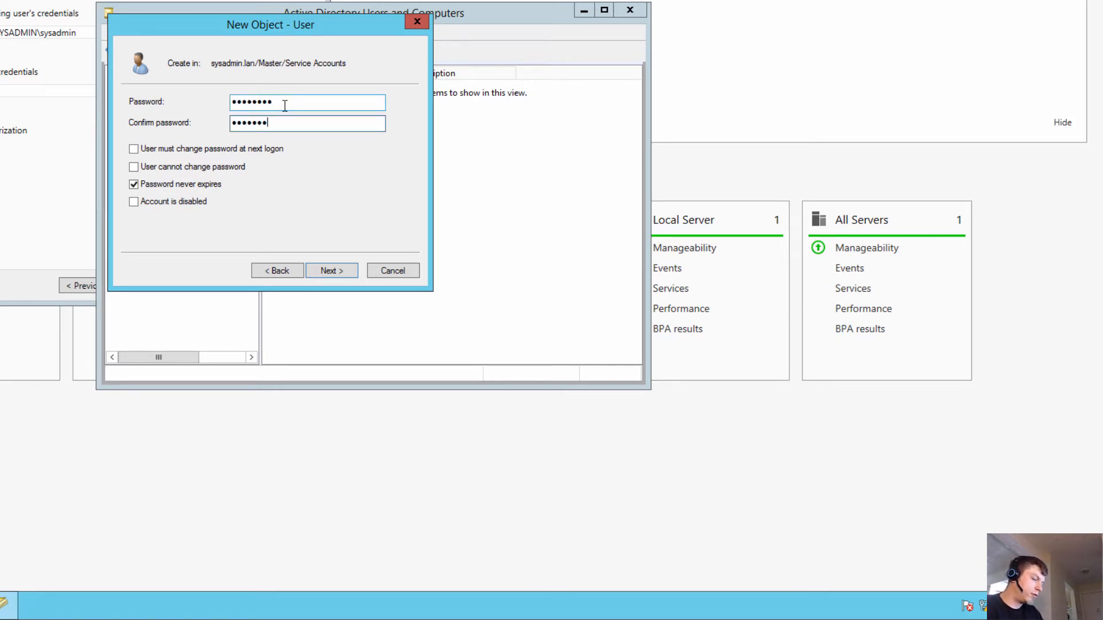
type("*")
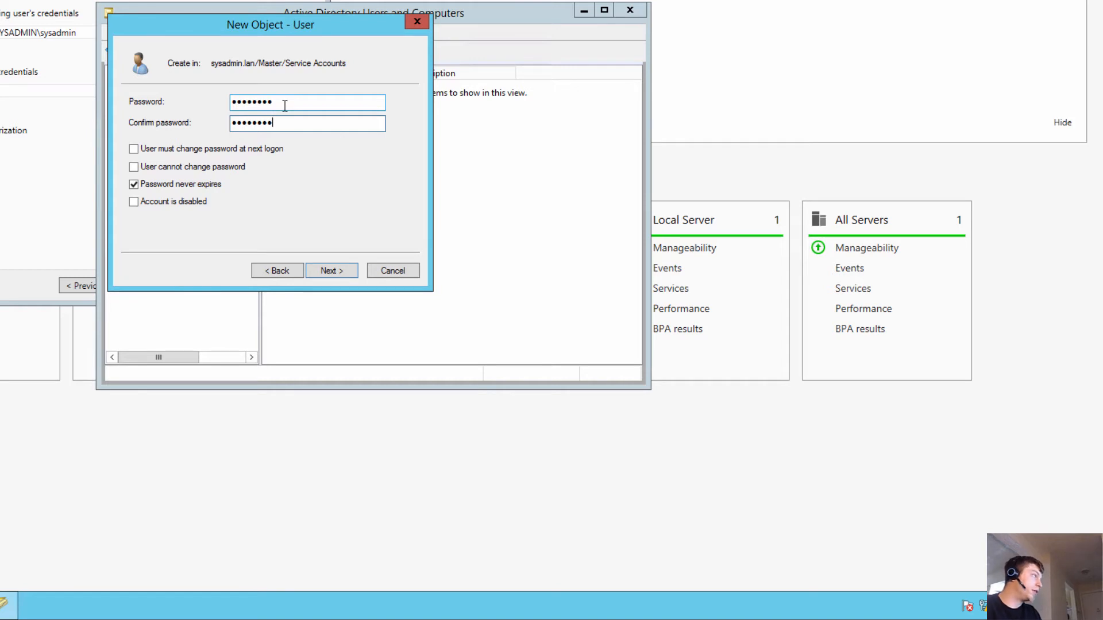
left_click(344, 270)
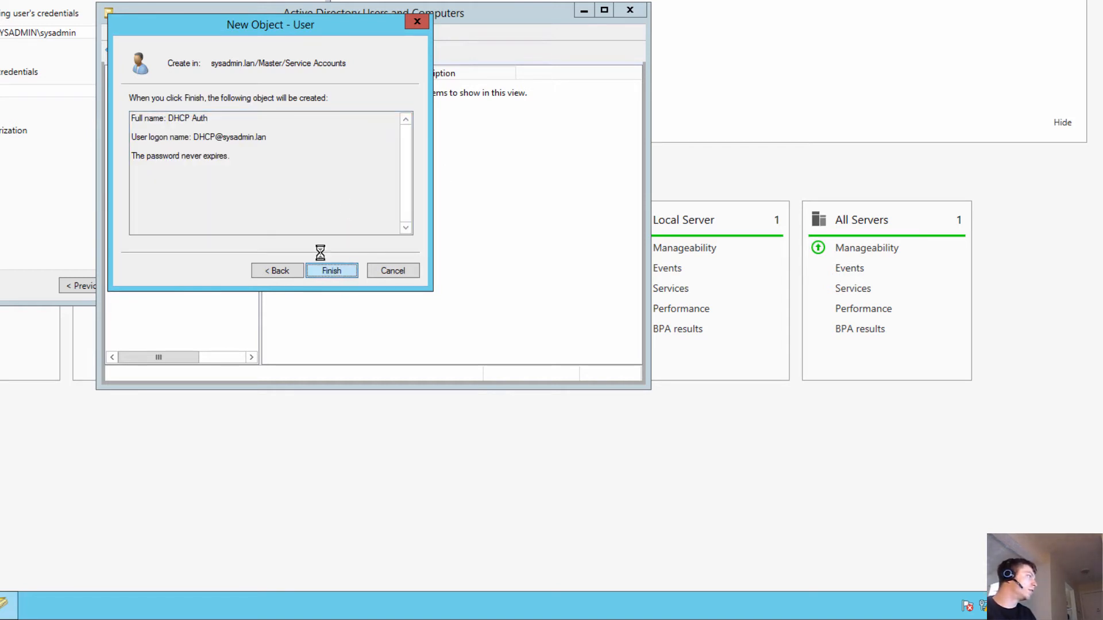
key("Return")
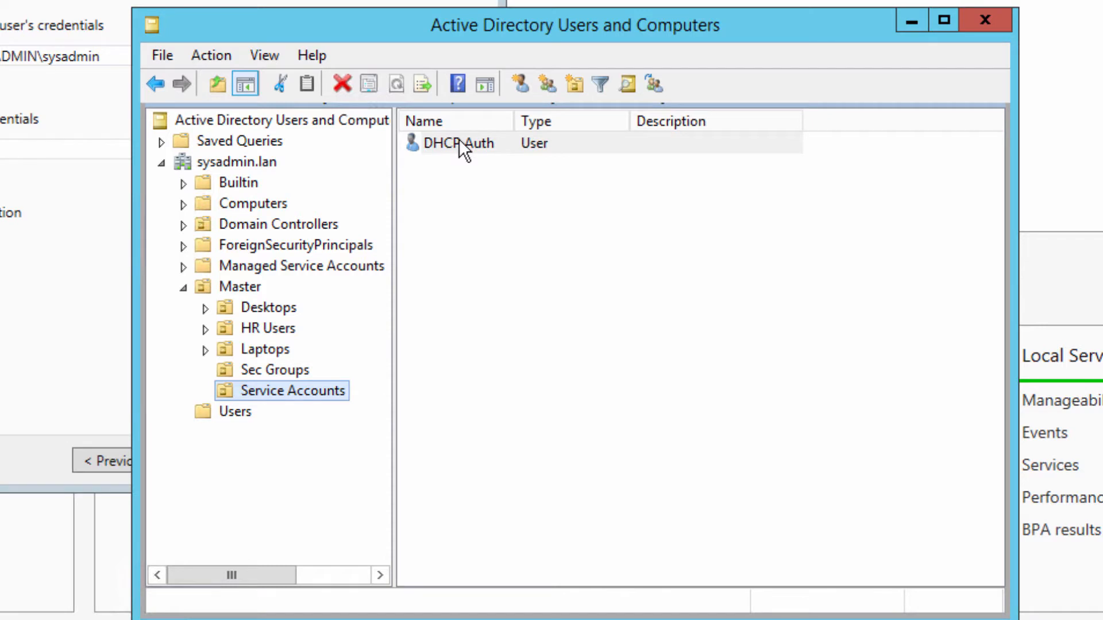
Add the DHCP Auth user to the Domain Admins group and save its properties.
left_click(301, 84)
right_click(459, 140)
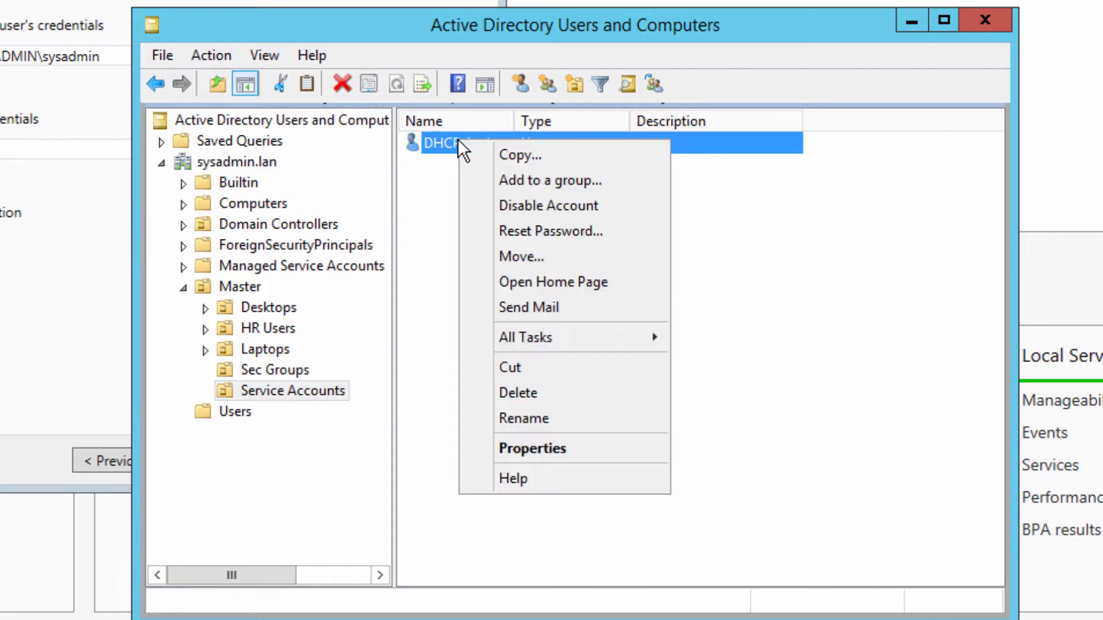
left_click(544, 452)
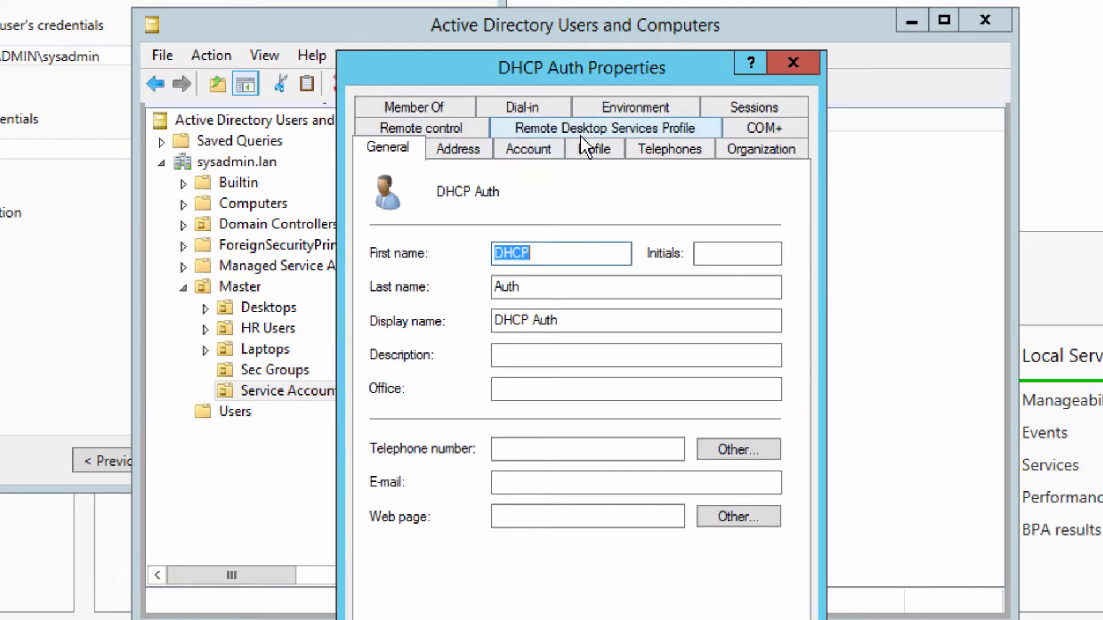
left_click(422, 110)
left_click(444, 429)
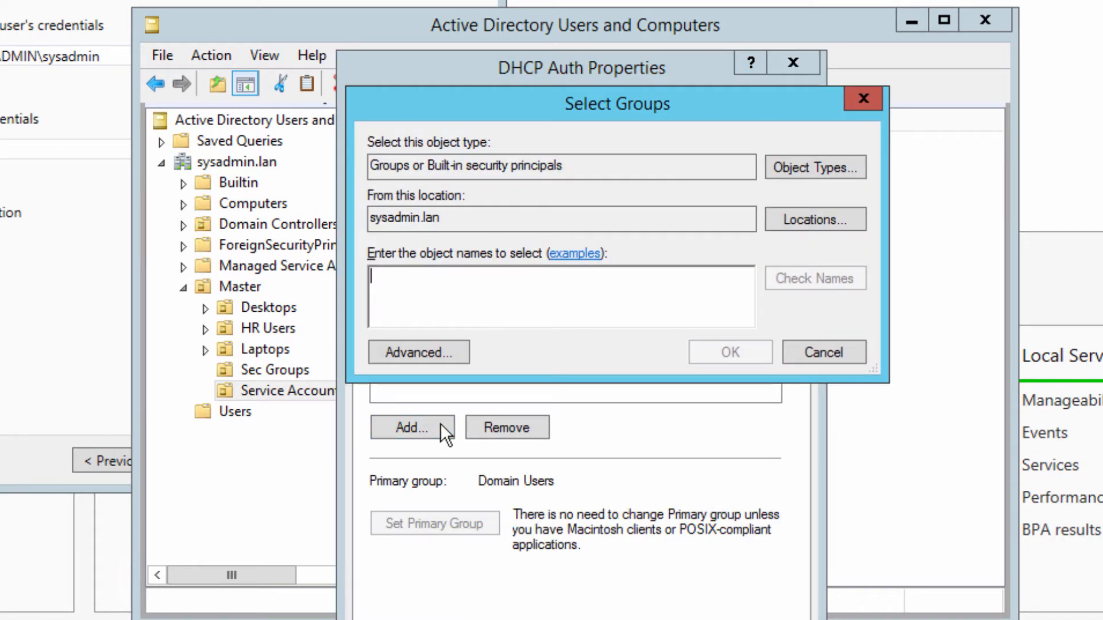
type("domain")
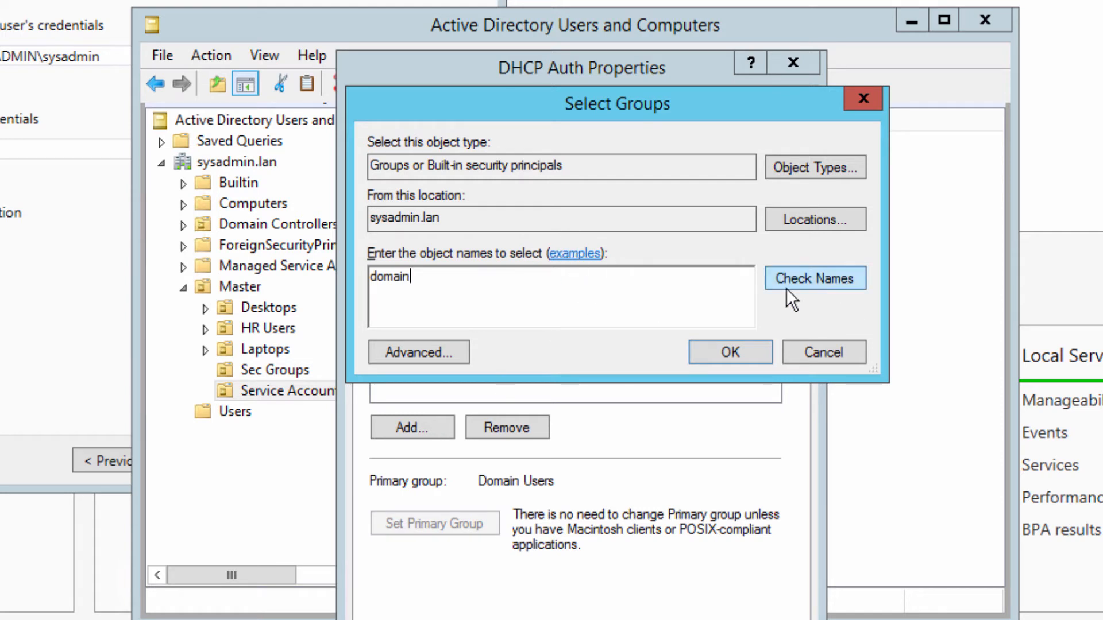
left_click(823, 275)
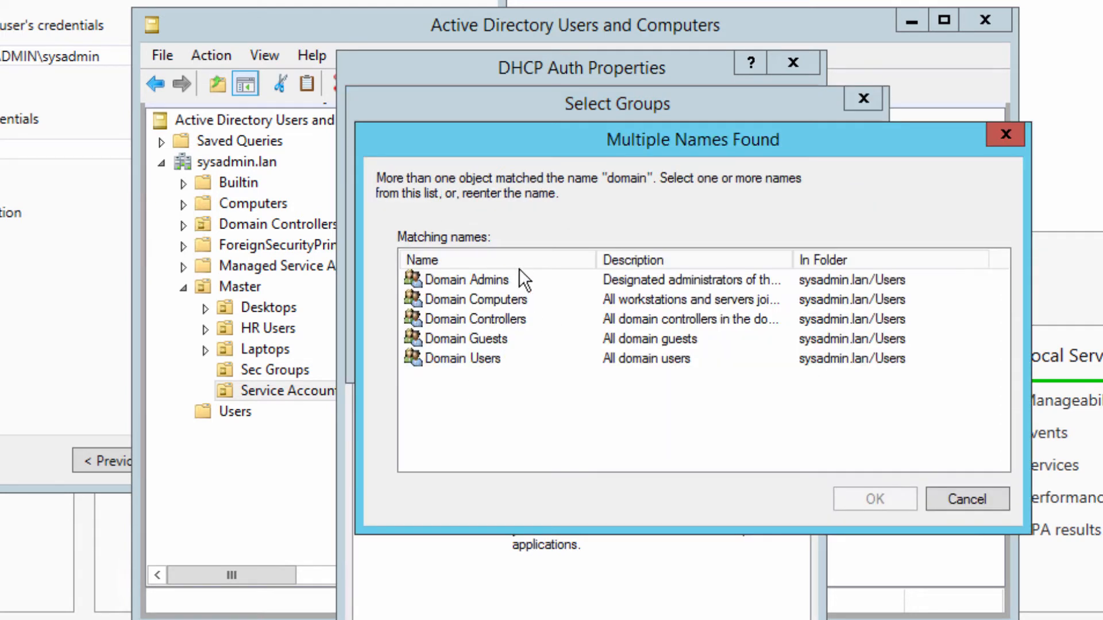
left_click(481, 280)
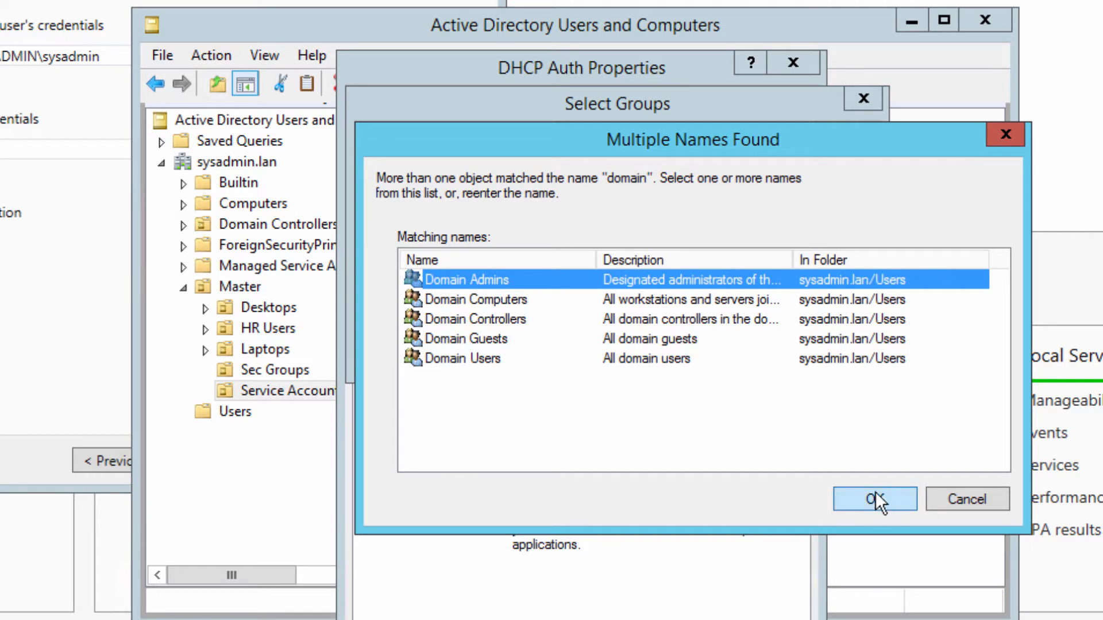
left_click(890, 496)
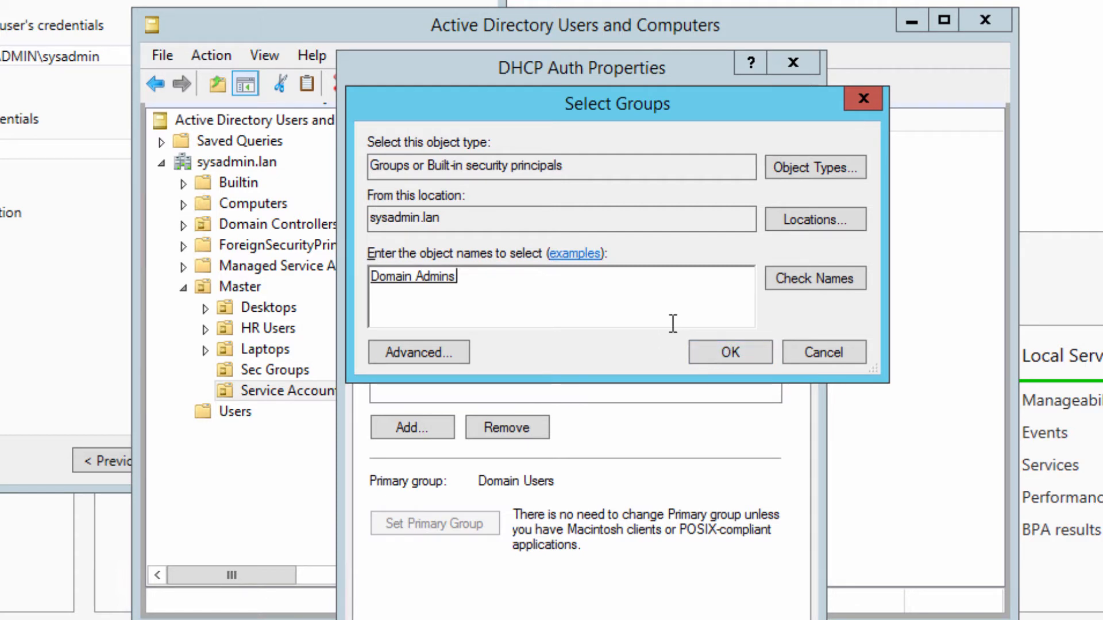
left_click(721, 354)
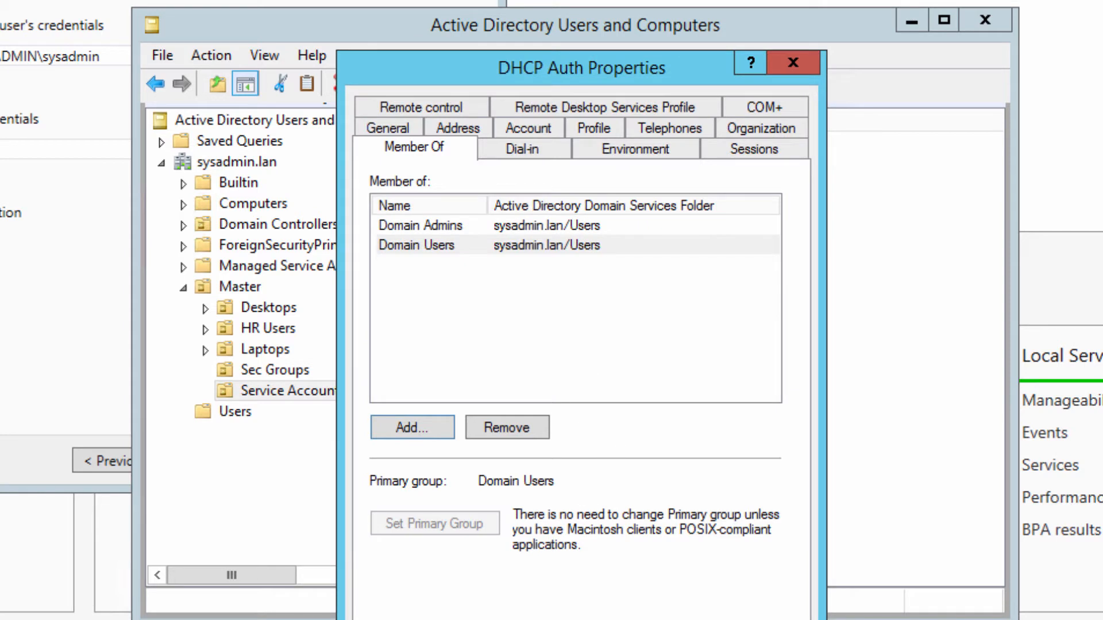
left_click(676, 619)
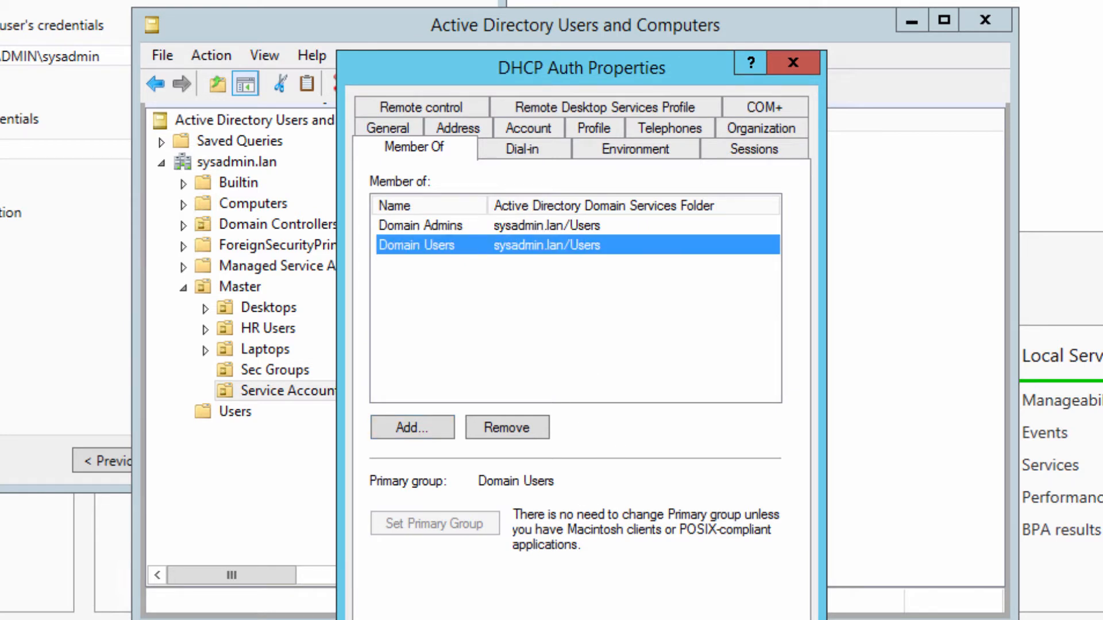
left_click(474, 619)
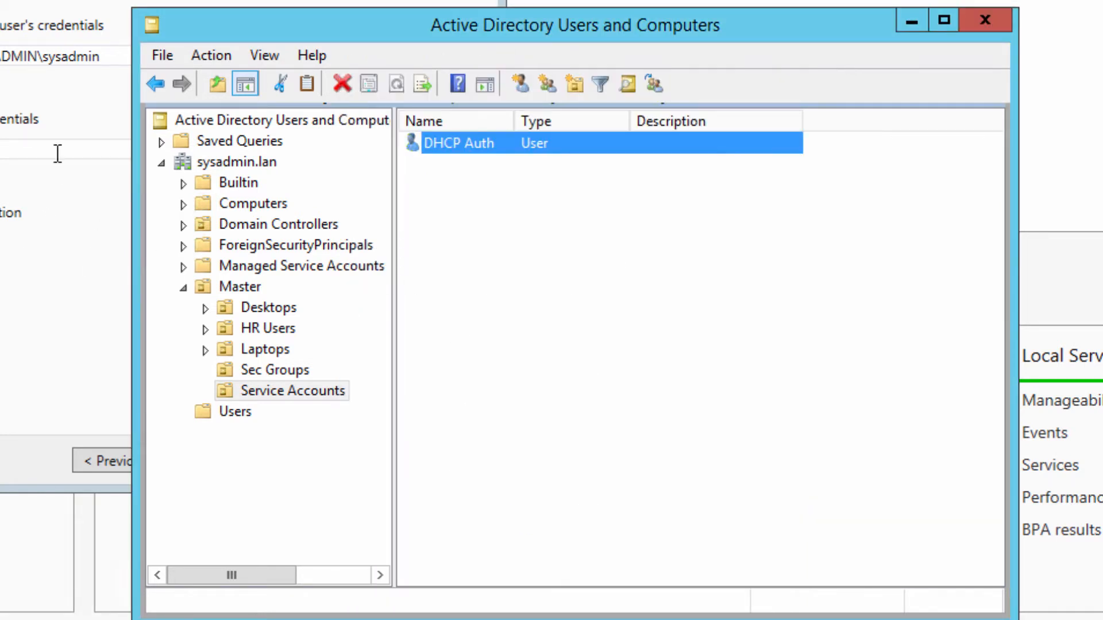
Check the user logon name in the DHCP Auth account properties, then close them without changes.
right_click(487, 143)
left_click(542, 446)
left_click(530, 153)
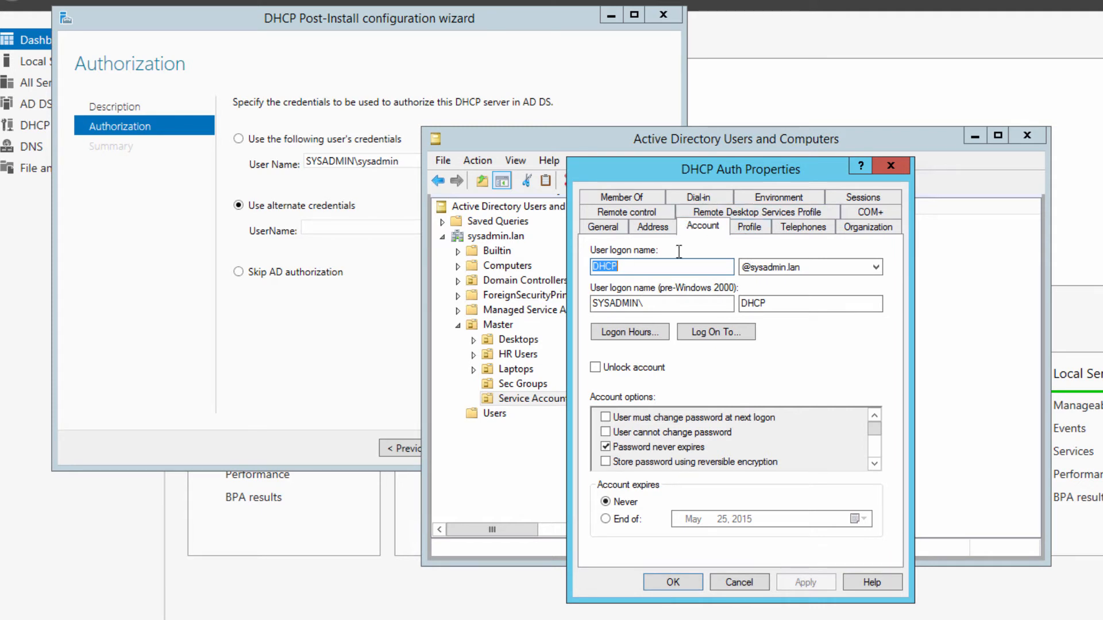
left_click(752, 582)
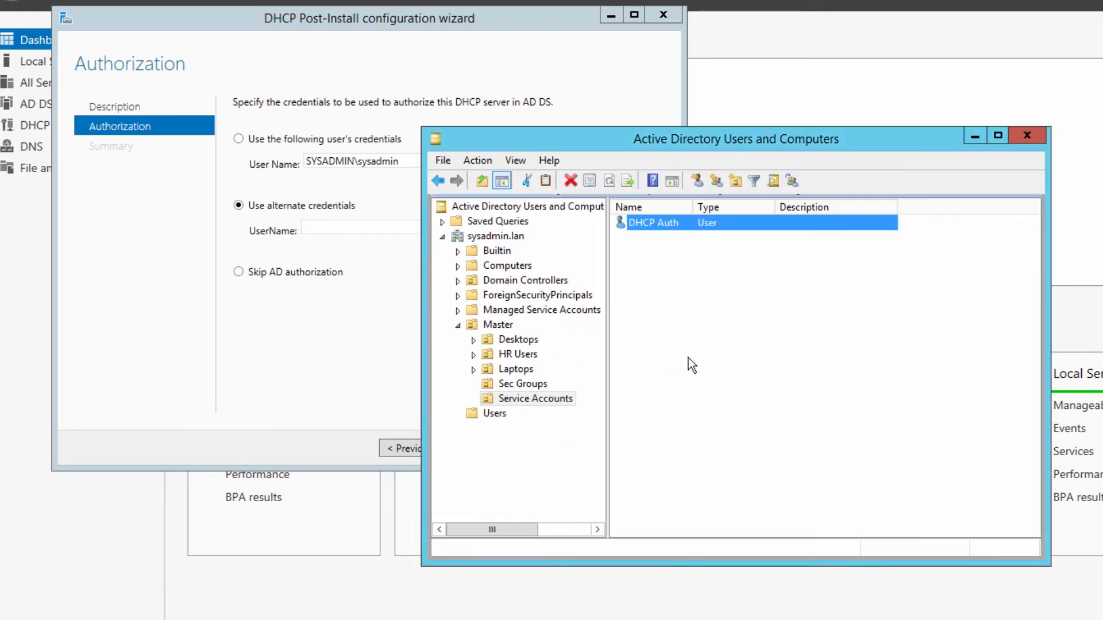
Specify the DHCP account and its password as the alternate authorization credentials, commit them, and close the post-install wizard.
left_click(409, 278)
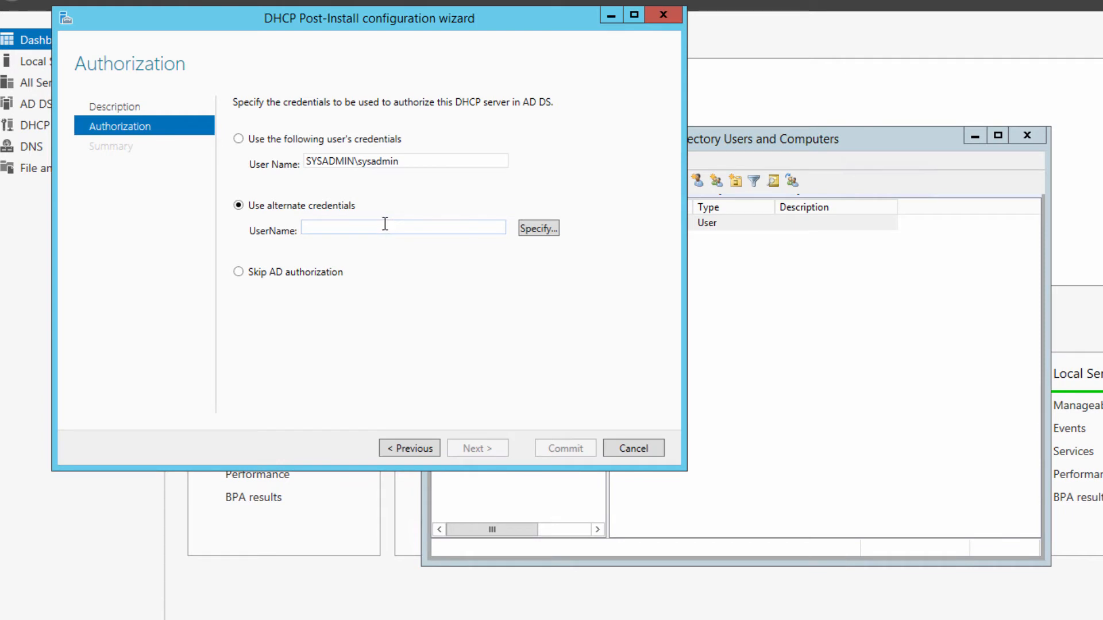
left_click(537, 228)
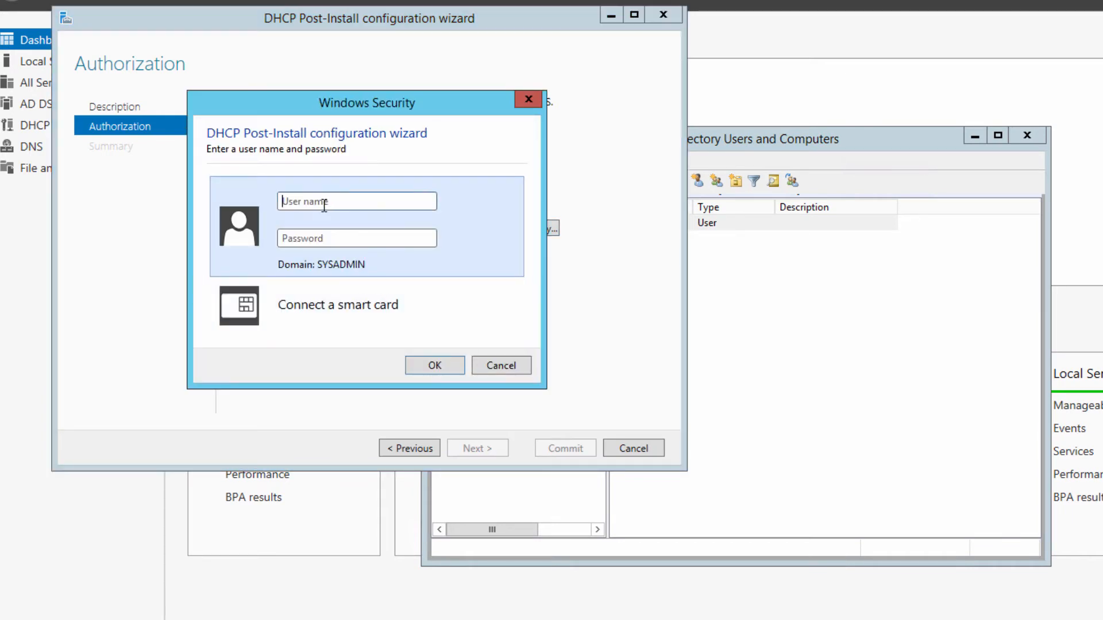
left_click(320, 203)
type("DHCP")
left_click(333, 240)
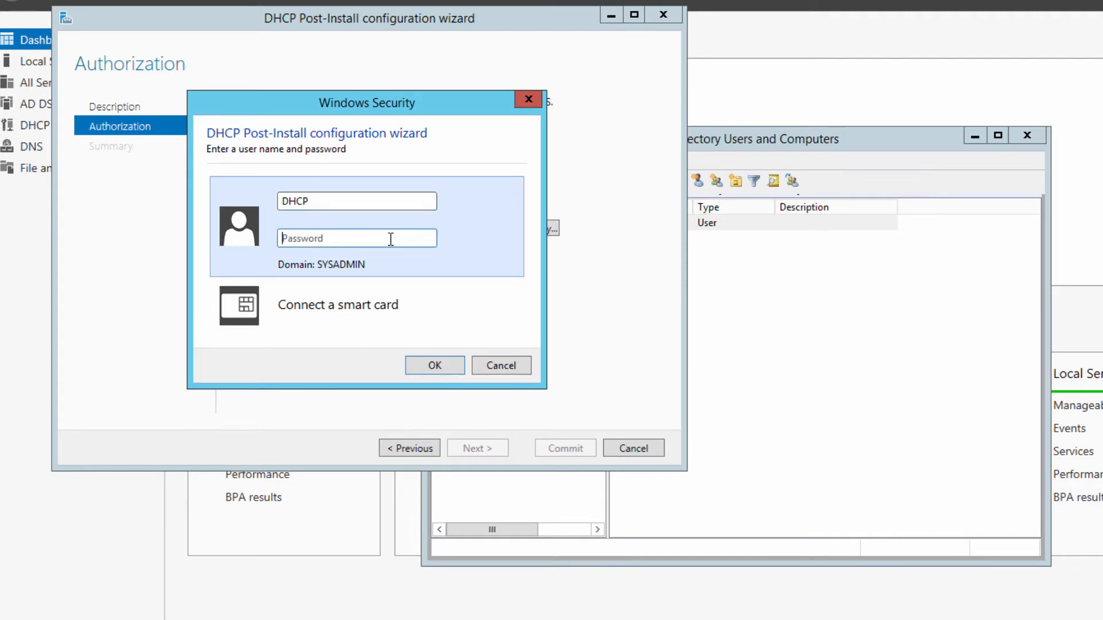
type("••••••••")
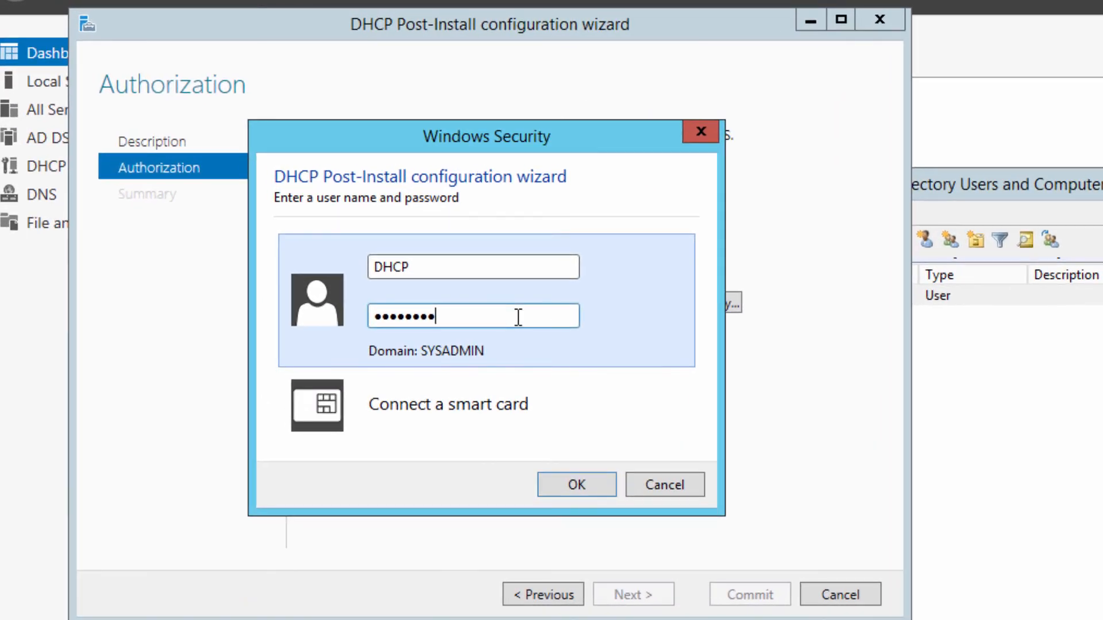
left_click(577, 488)
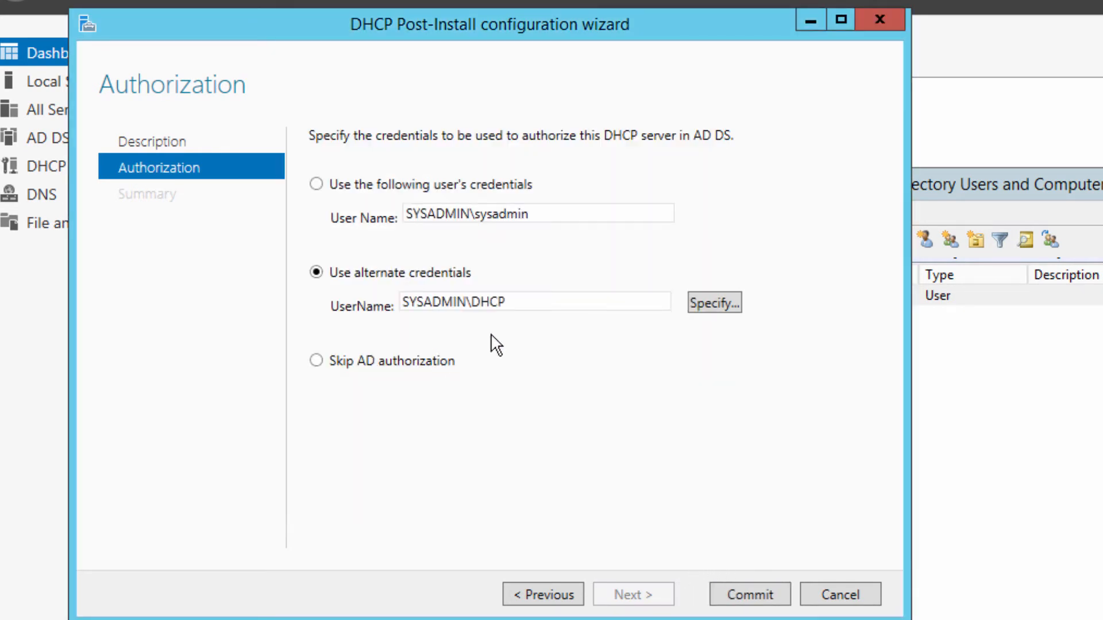
left_click(748, 595)
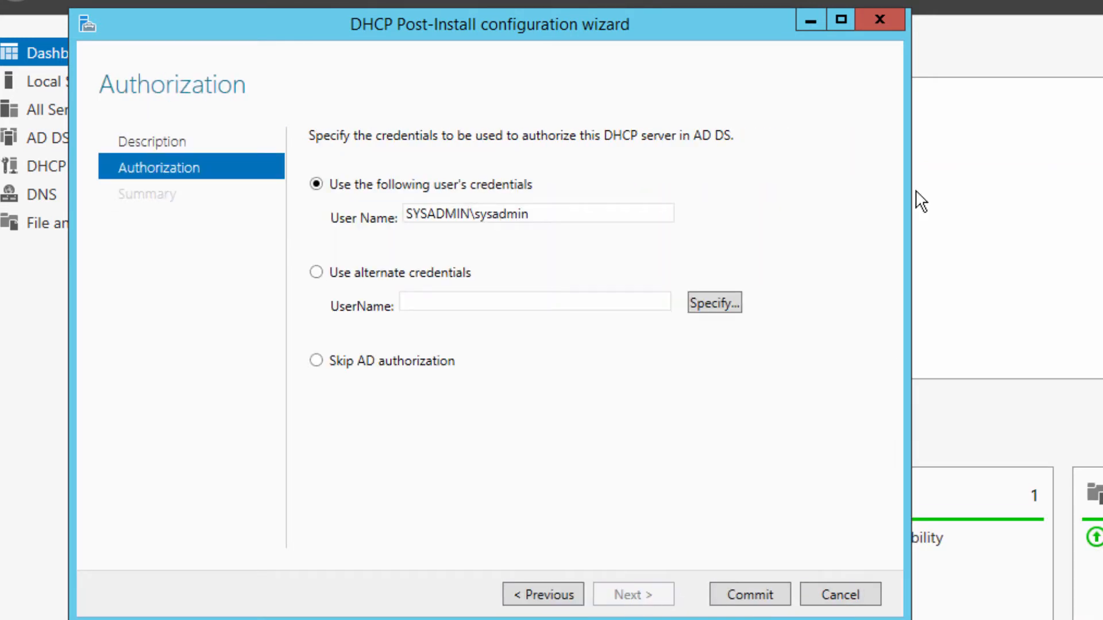
left_click(880, 25)
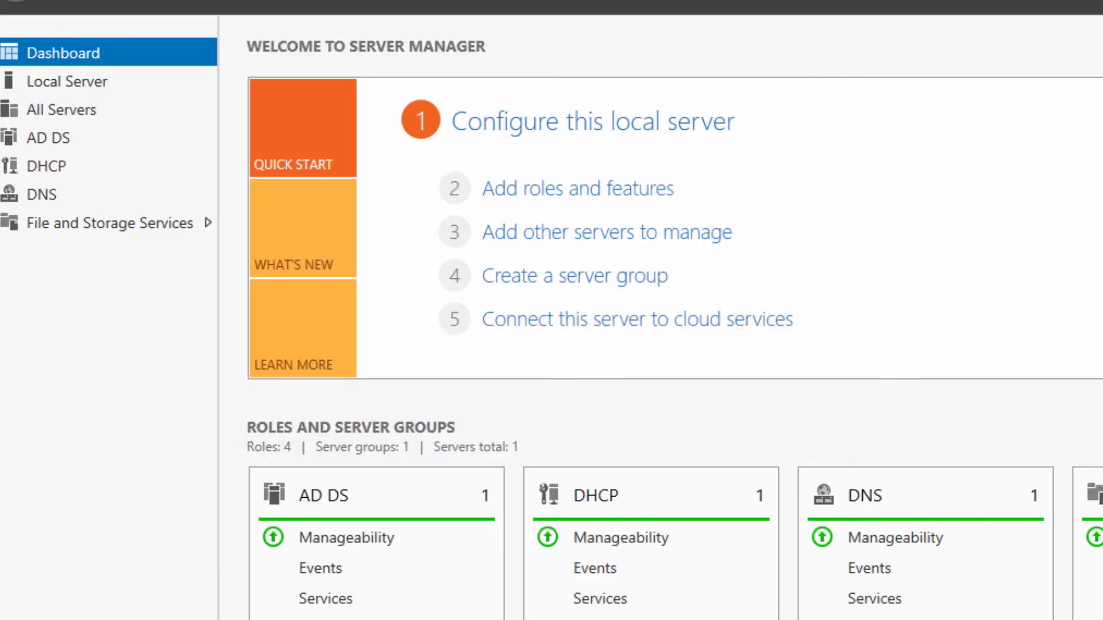
Open the DHCP console maximized, expand DC1's IPv4 and IPv6 nodes, and widen the tree to show full names.
left_click(33, 166)
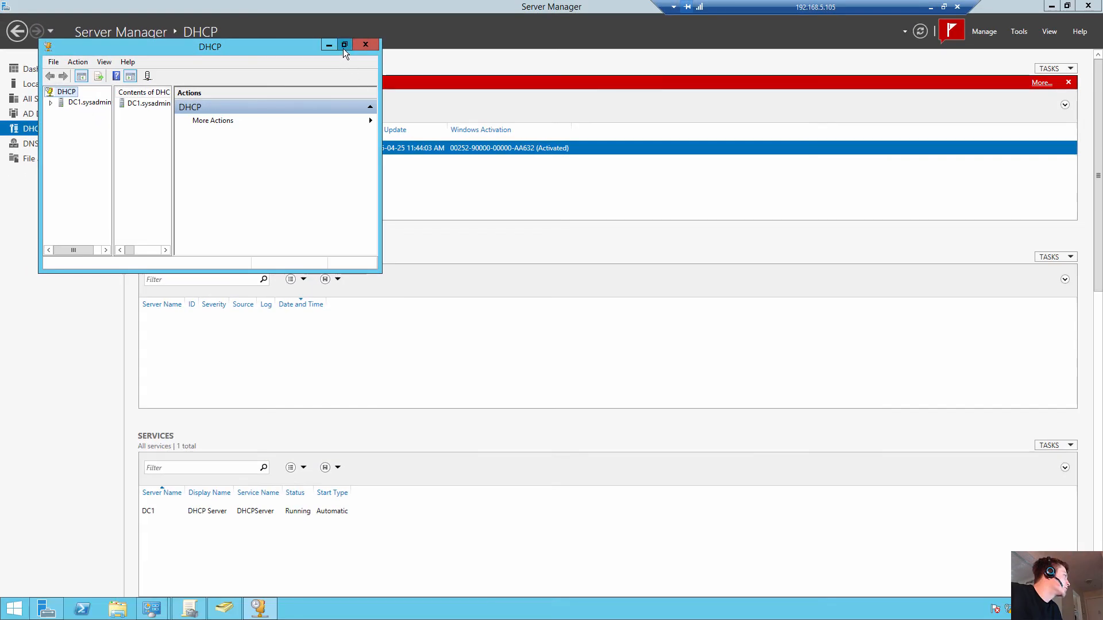
left_click(344, 48)
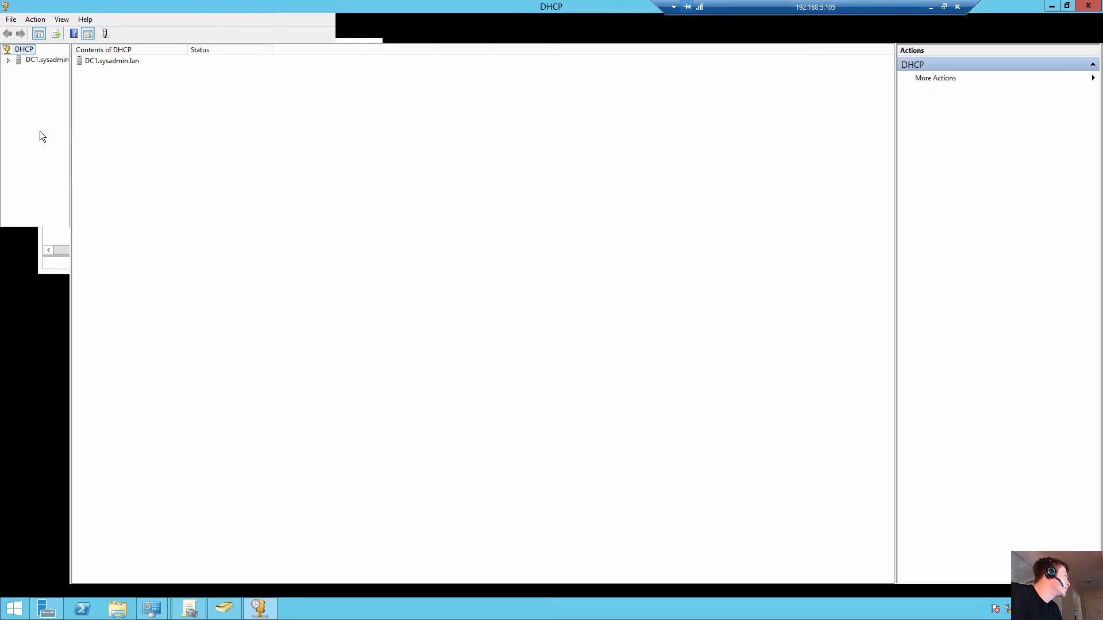
right_click(51, 60)
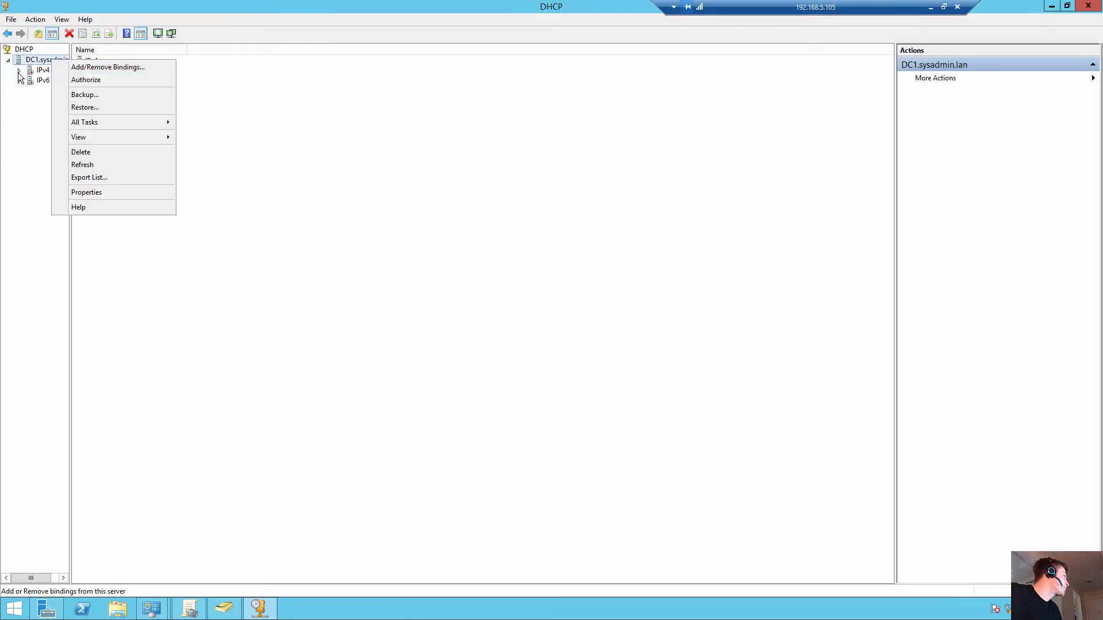
left_click(19, 70)
left_click(19, 112)
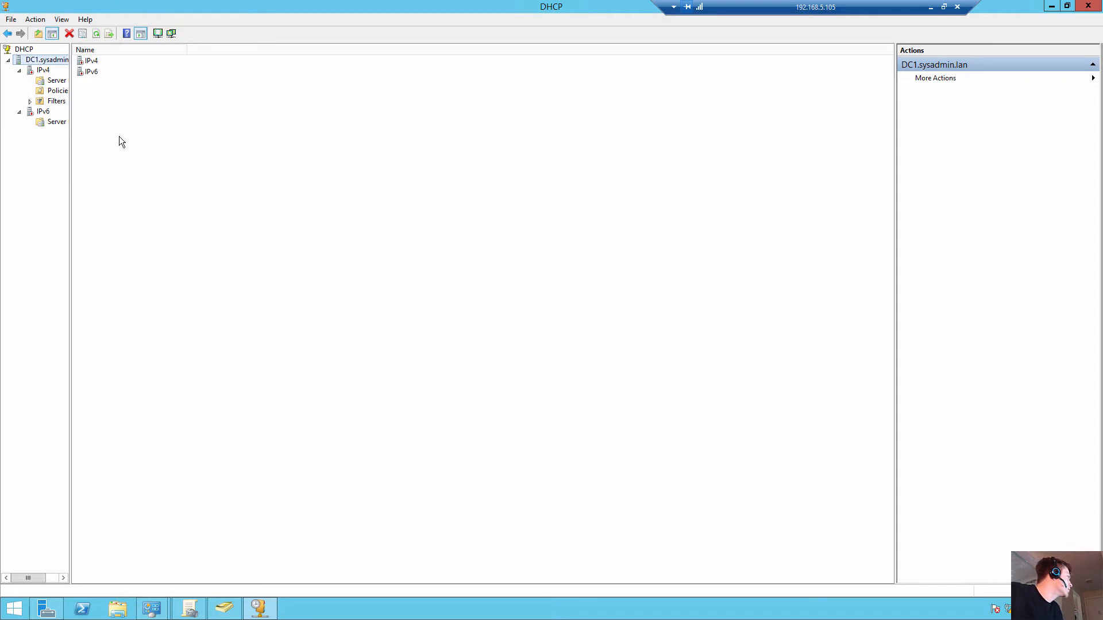
left_click_drag(70, 152, 175, 153)
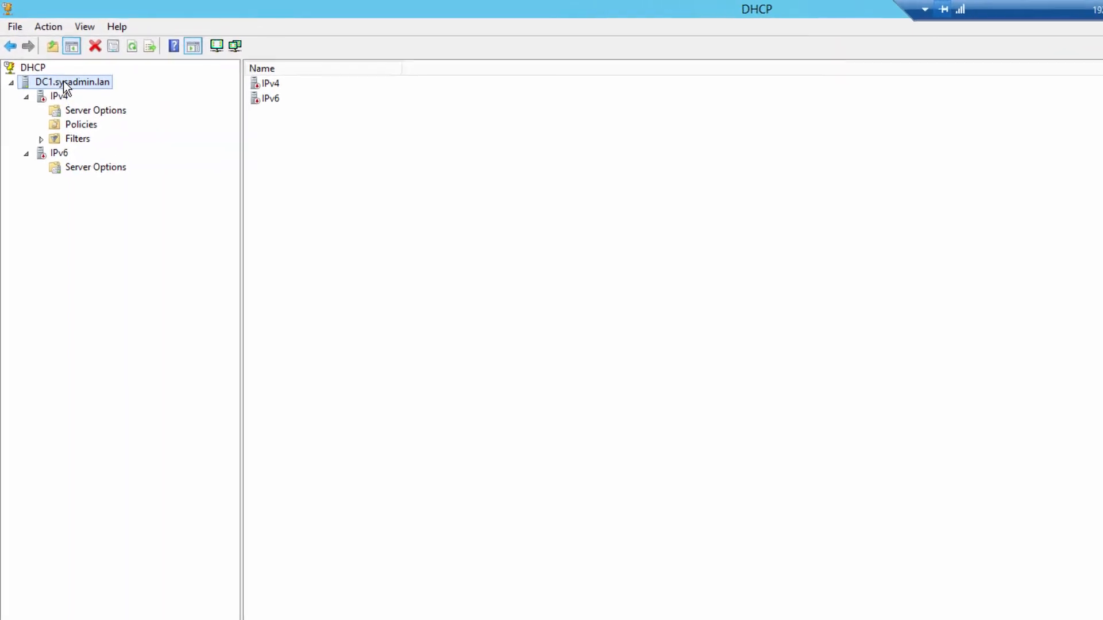
left_click(34, 77)
right_click(33, 77)
left_click(27, 75)
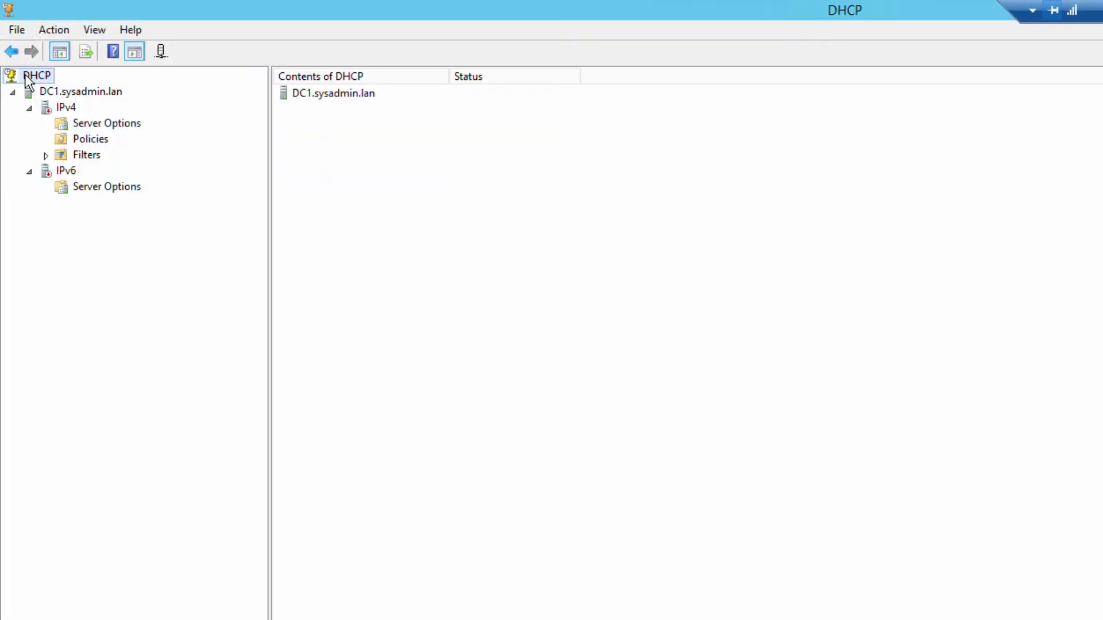
right_click(25, 74)
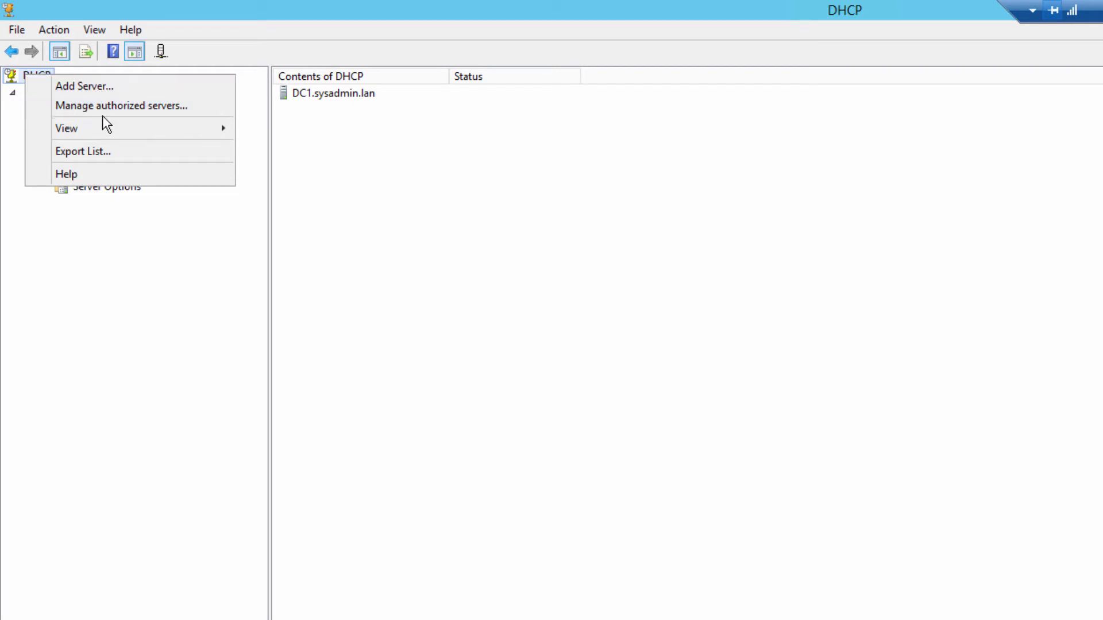
left_click(592, 349)
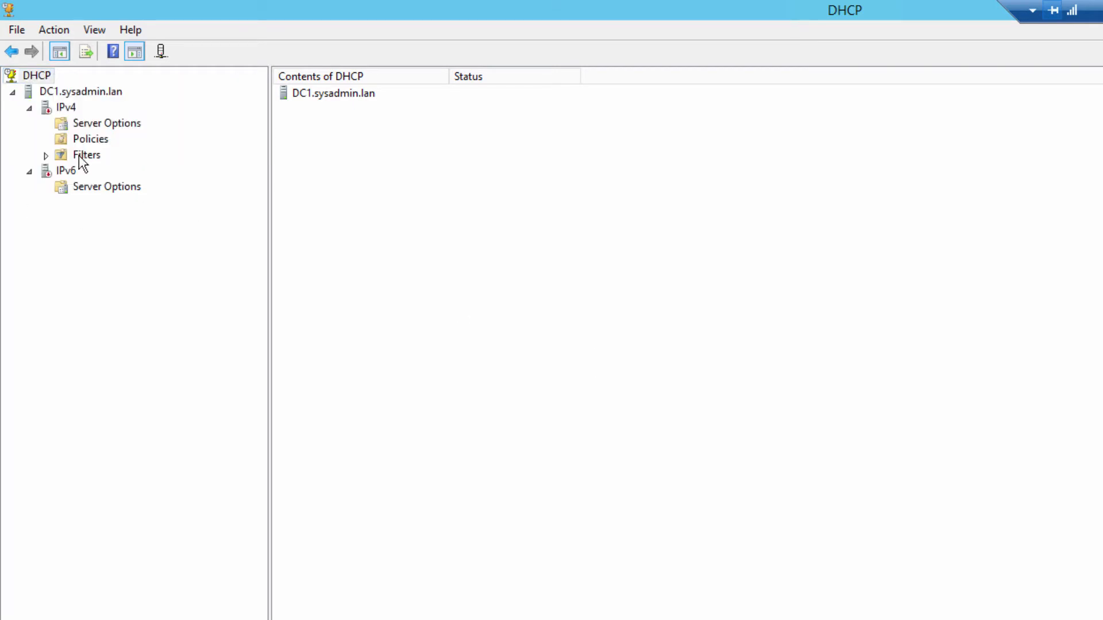
Authorize the DHCP server DC1.sysadmin.lan.
left_click(96, 93)
right_click(97, 95)
left_click(71, 95)
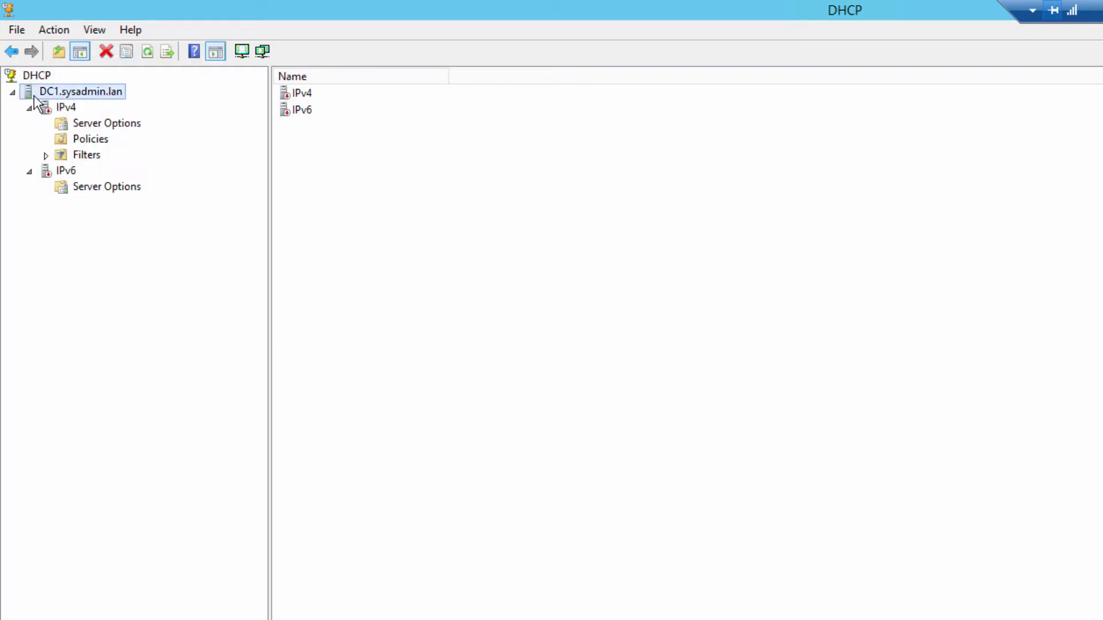
right_click(95, 99)
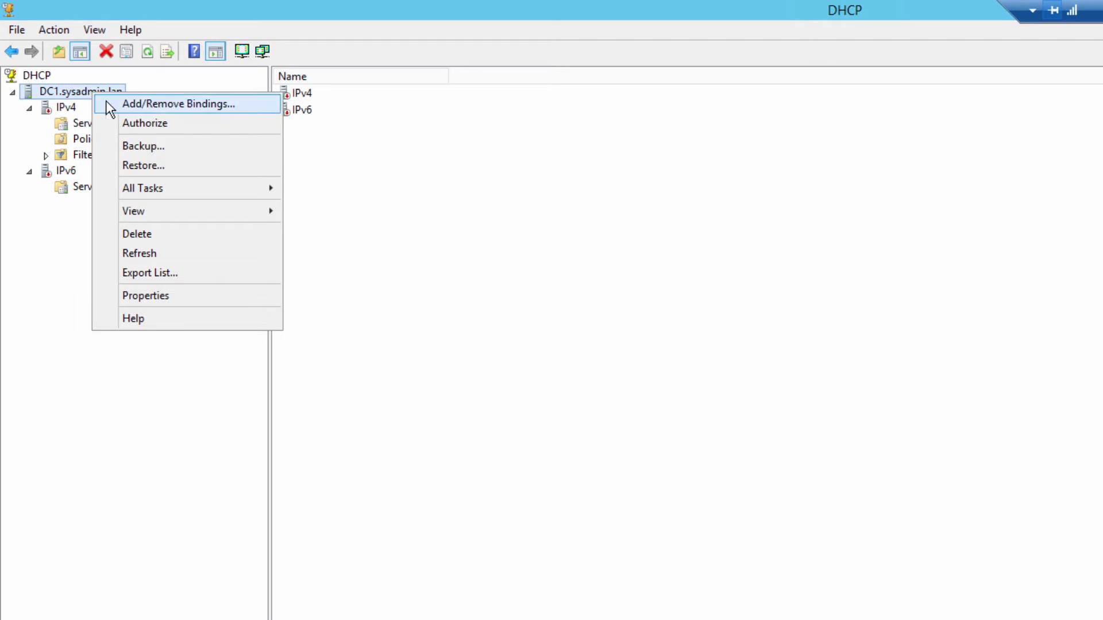
left_click(150, 123)
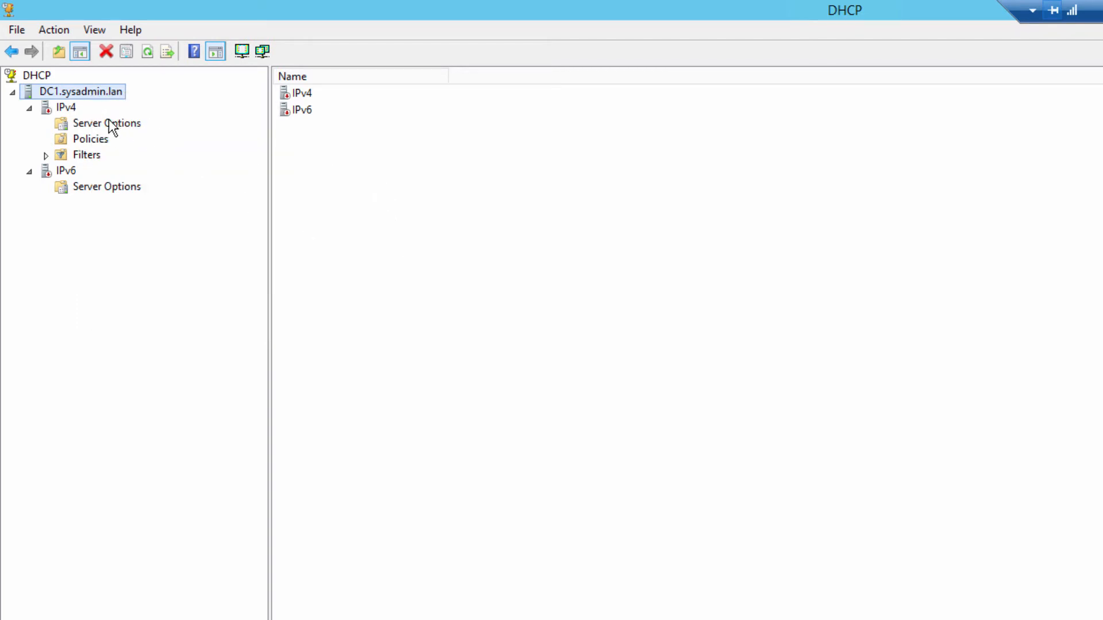
Start a new scope under DC1's IPv4 node and continue to the scope name settings.
left_click(62, 109)
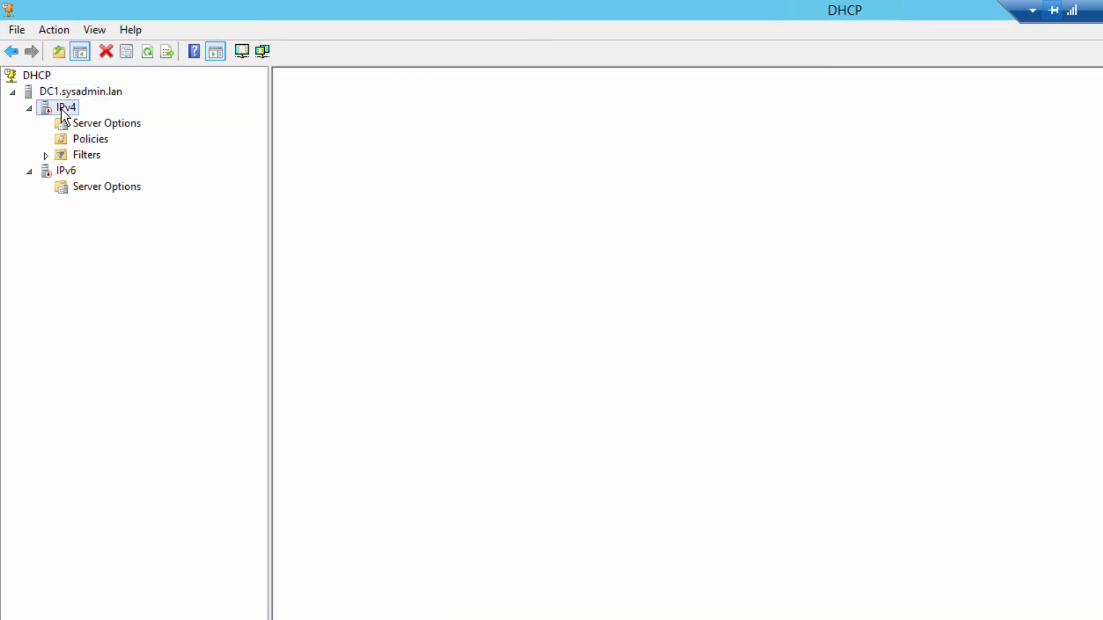
right_click(60, 108)
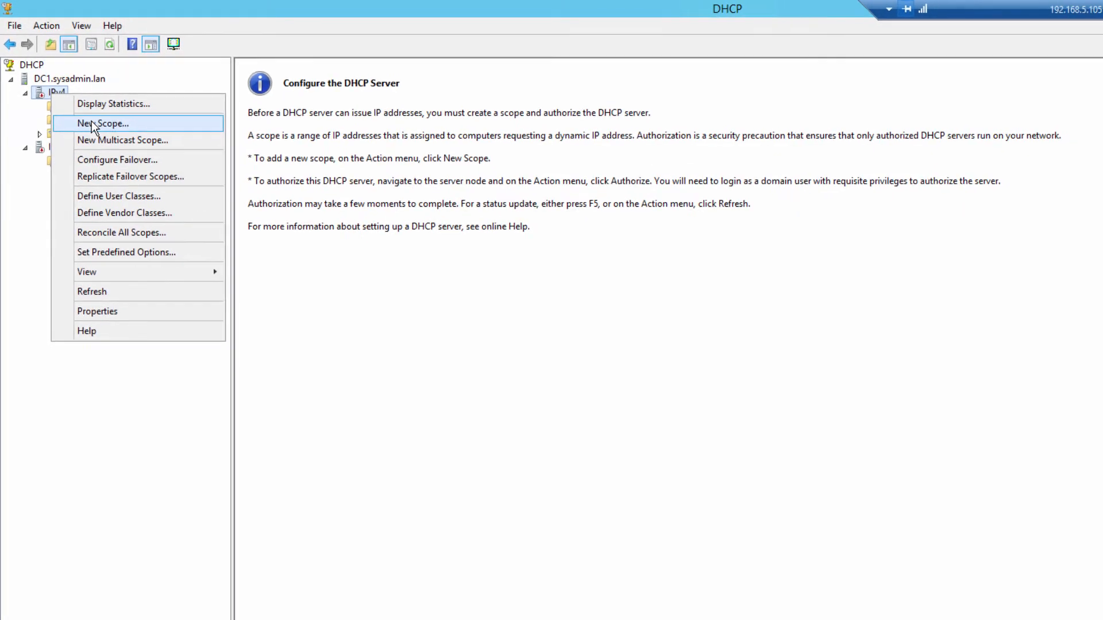
left_click(95, 126)
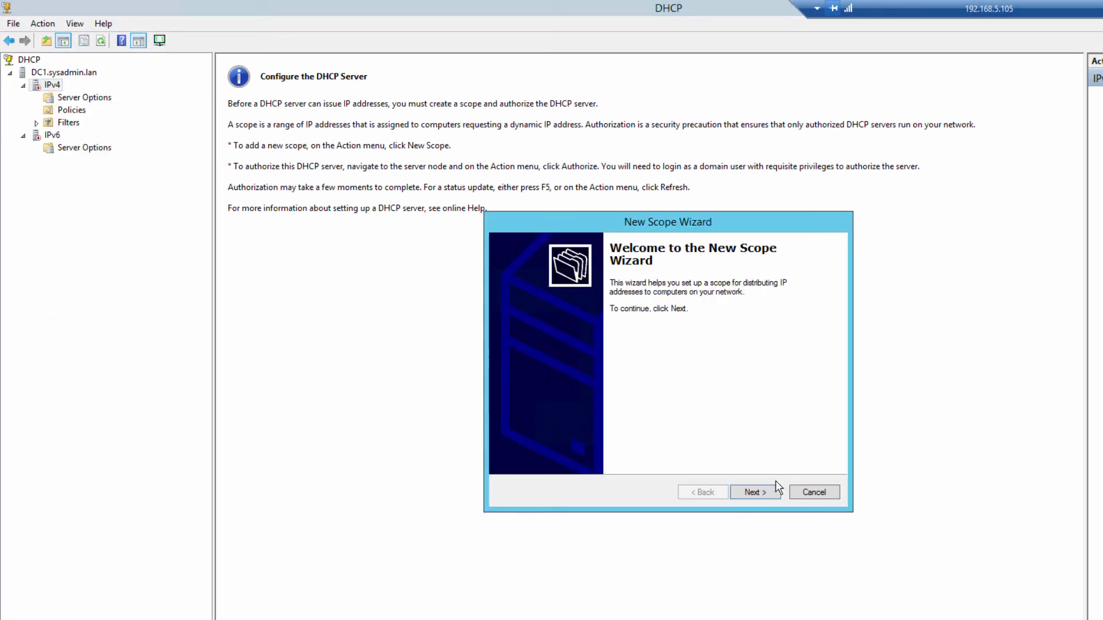
left_click(753, 493)
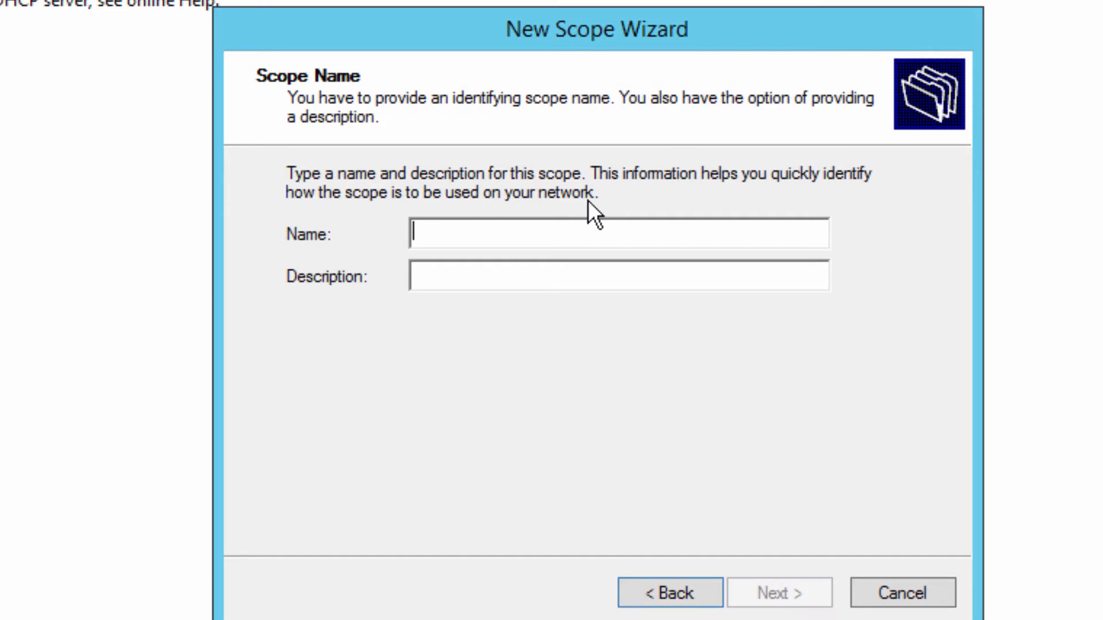
Name the scope "Sysadmin Scope", leave its description empty, and continue to the IP address range settings.
type("Sysadmin")
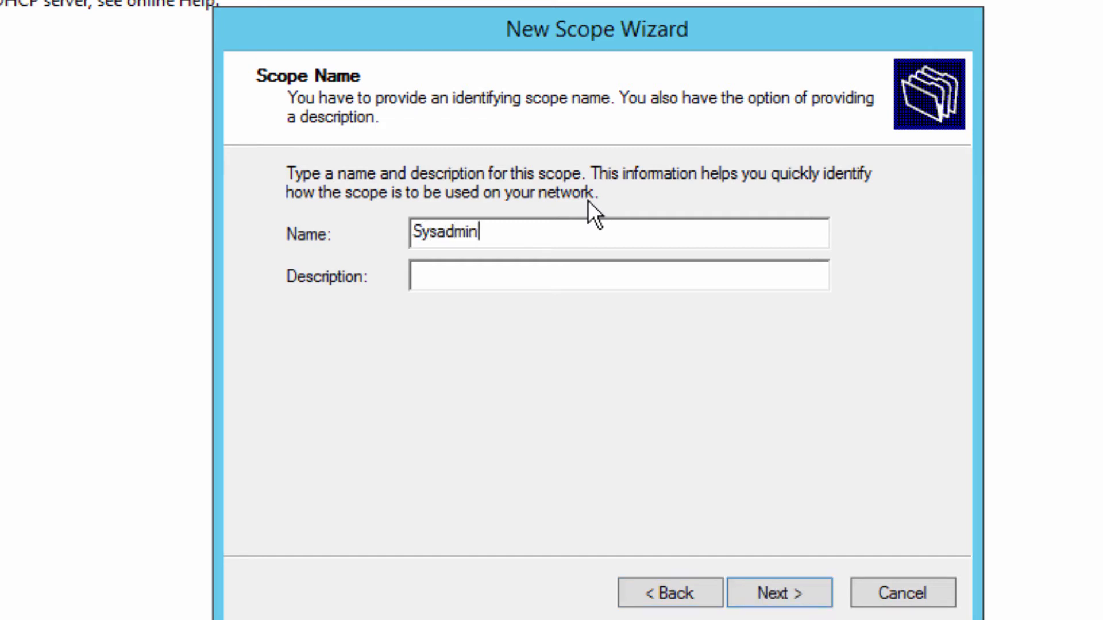
type(" SCop")
key("BackSpace")
key("BackSpace")
key("BackSpace")
type("cope")
left_click(466, 274)
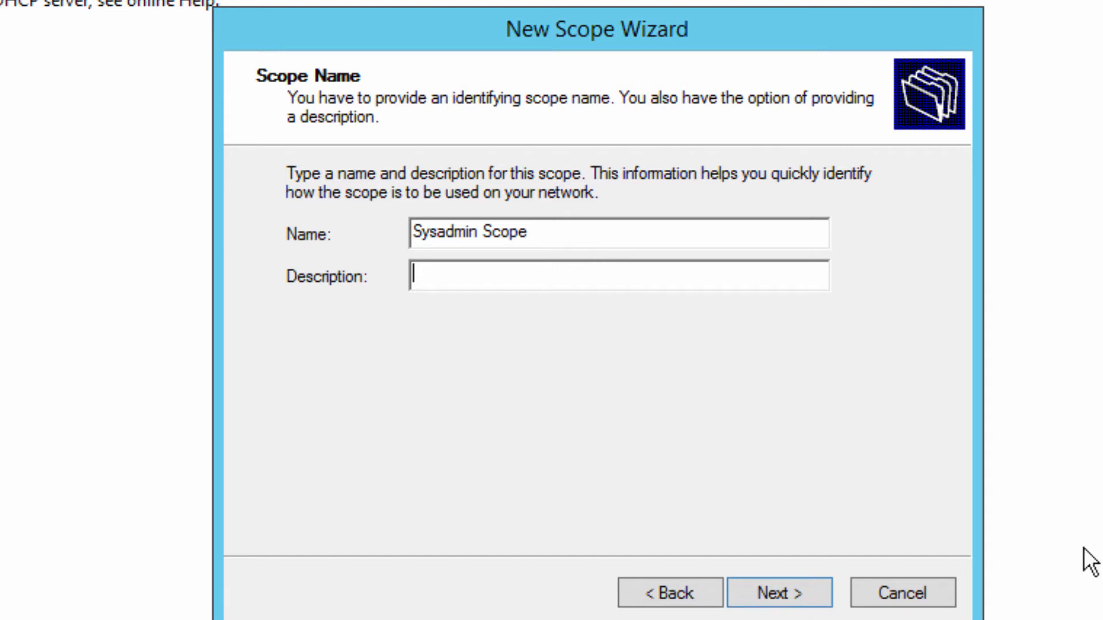
left_click(796, 585)
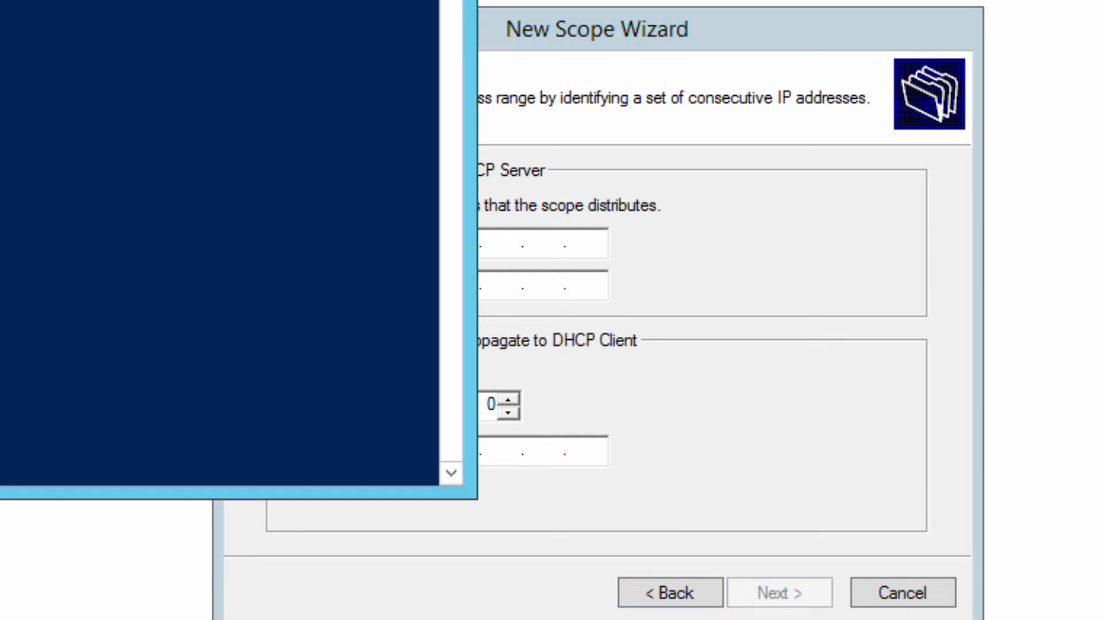
Position the PowerShell window clear of the address range fields and run ipconfig to check DC1's network configuration.
left_click_drag(4, 0, 842, 474)
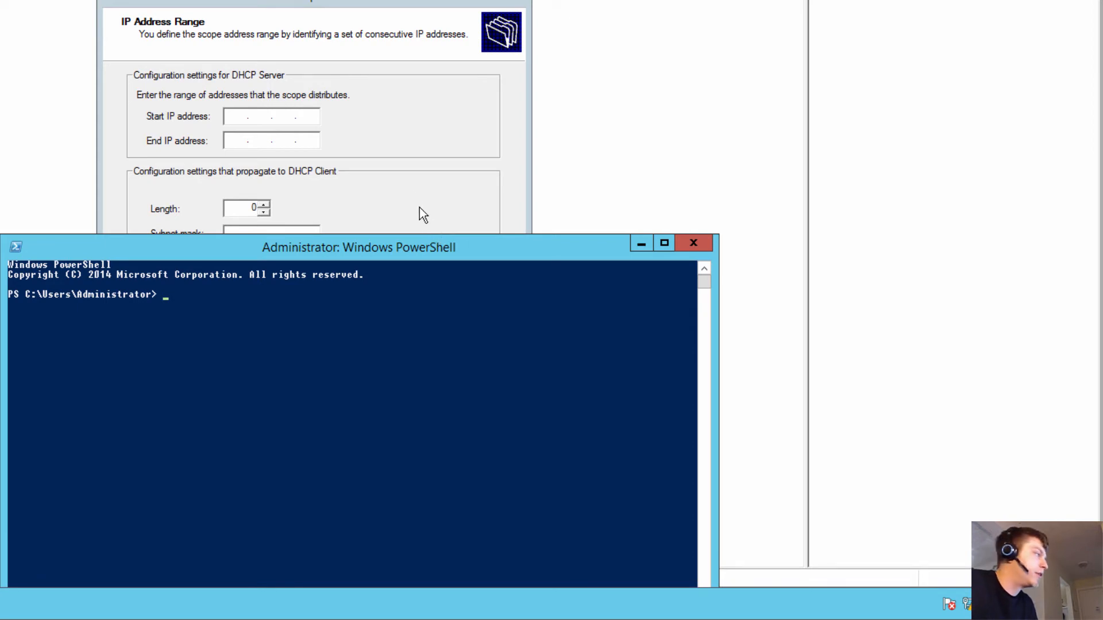
left_click_drag(398, 250, 399, 340)
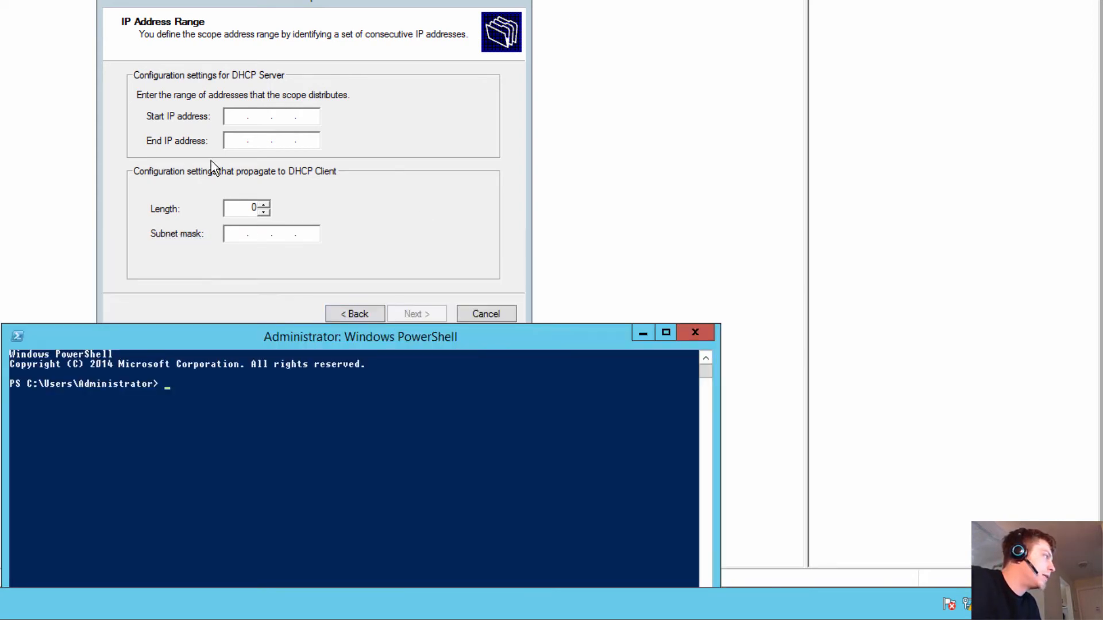
left_click(312, 406)
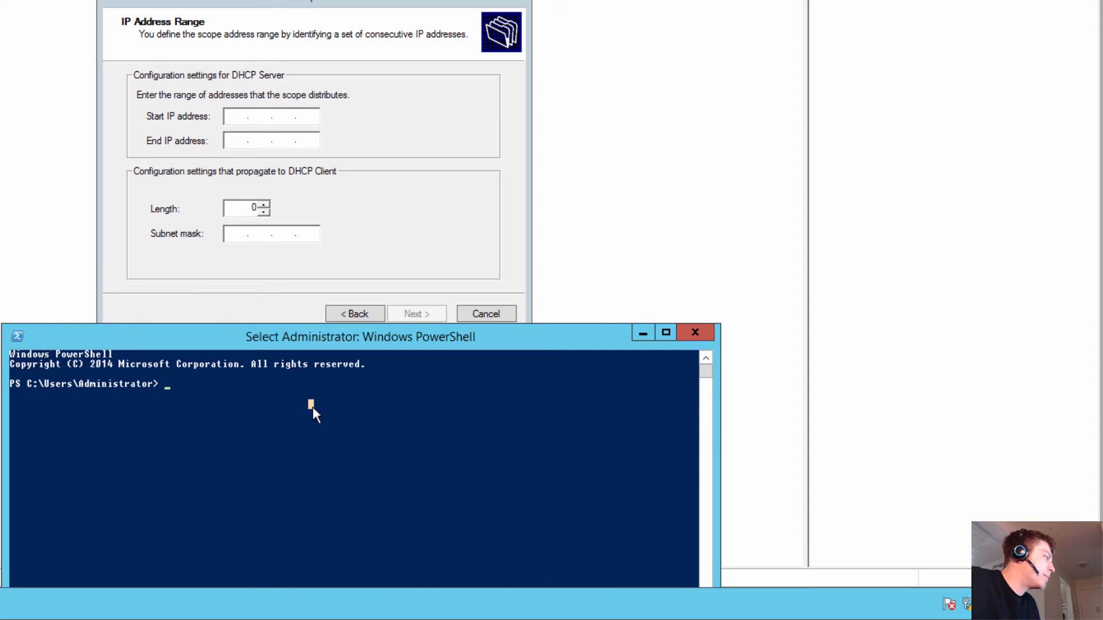
type("ipconfi")
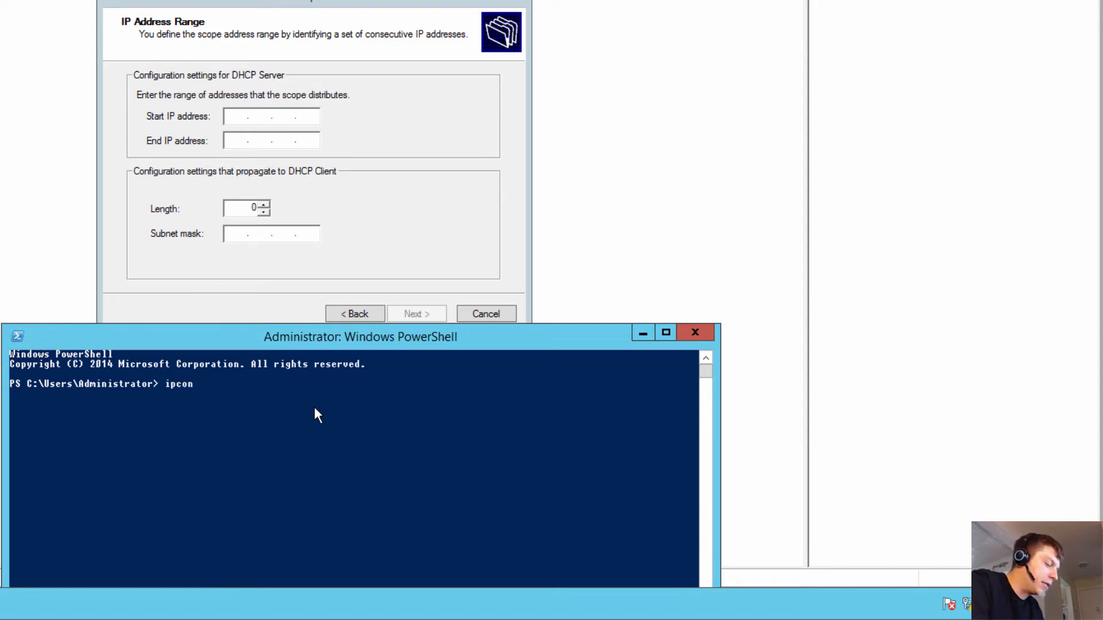
type("g")
key("Return")
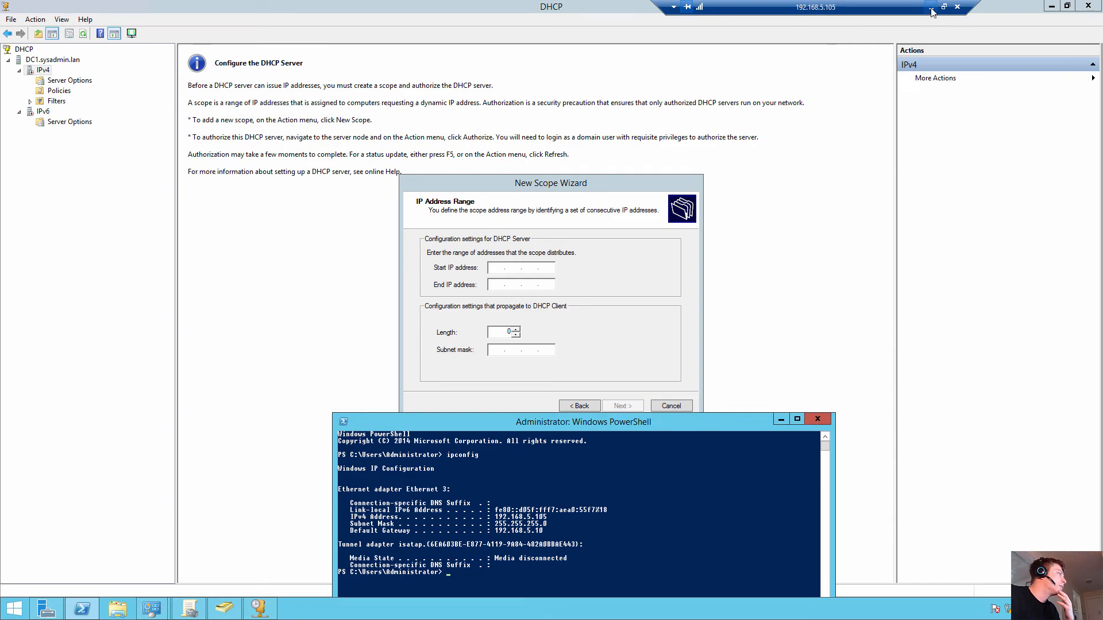
Switch to the beast remote desktop session, search its Start screen for "dchp", and dismiss the search.
left_click(930, 7)
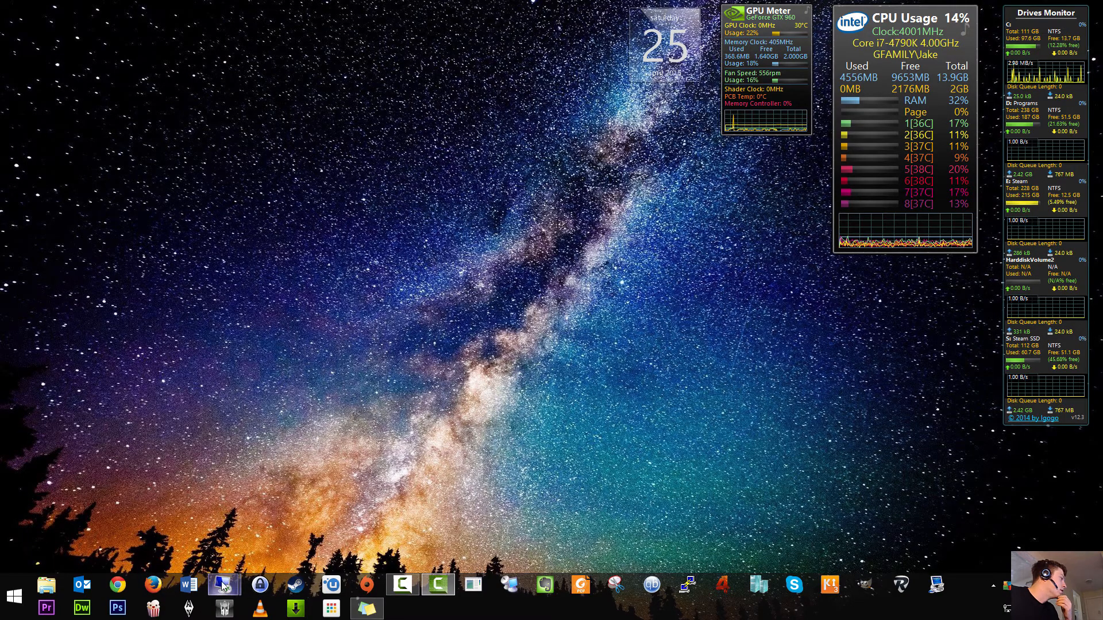
mouse_move(224, 585)
left_click(161, 529)
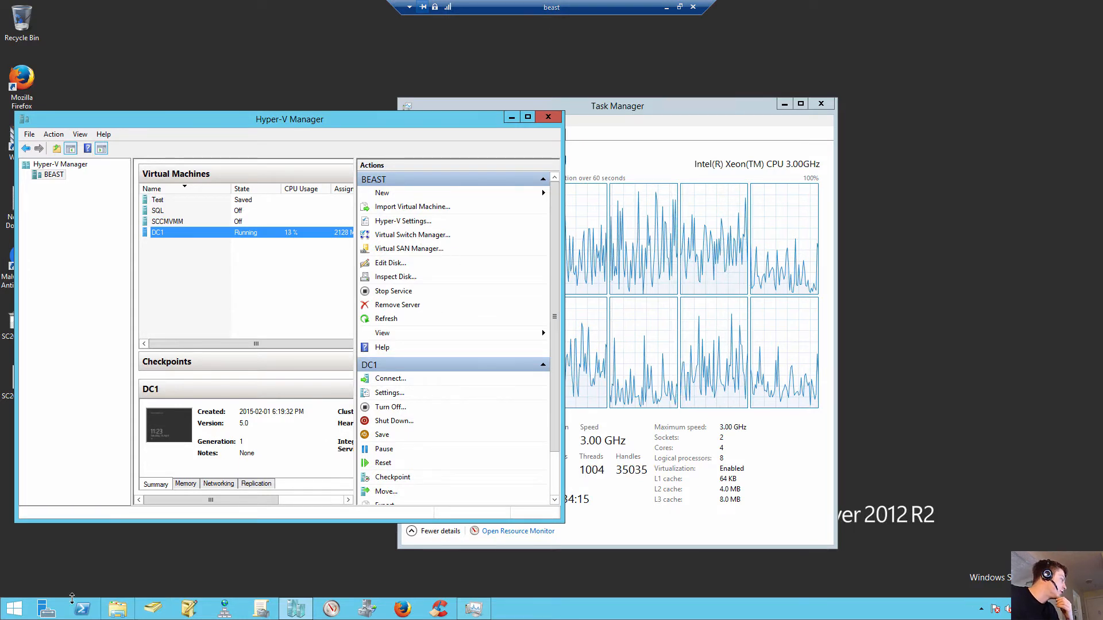
left_click(15, 607)
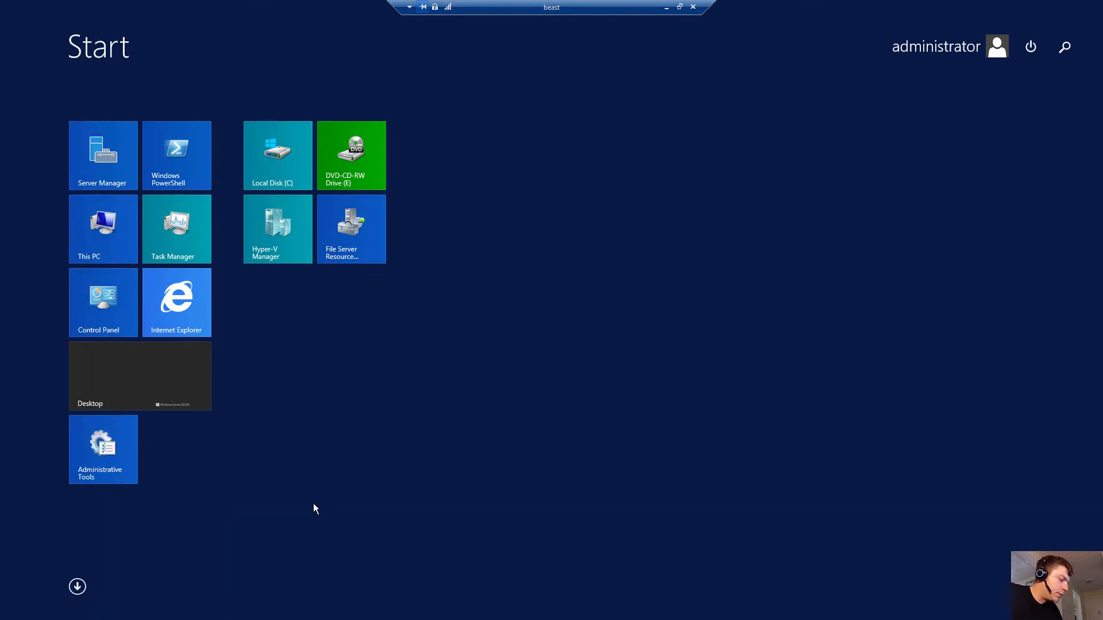
type("dchp")
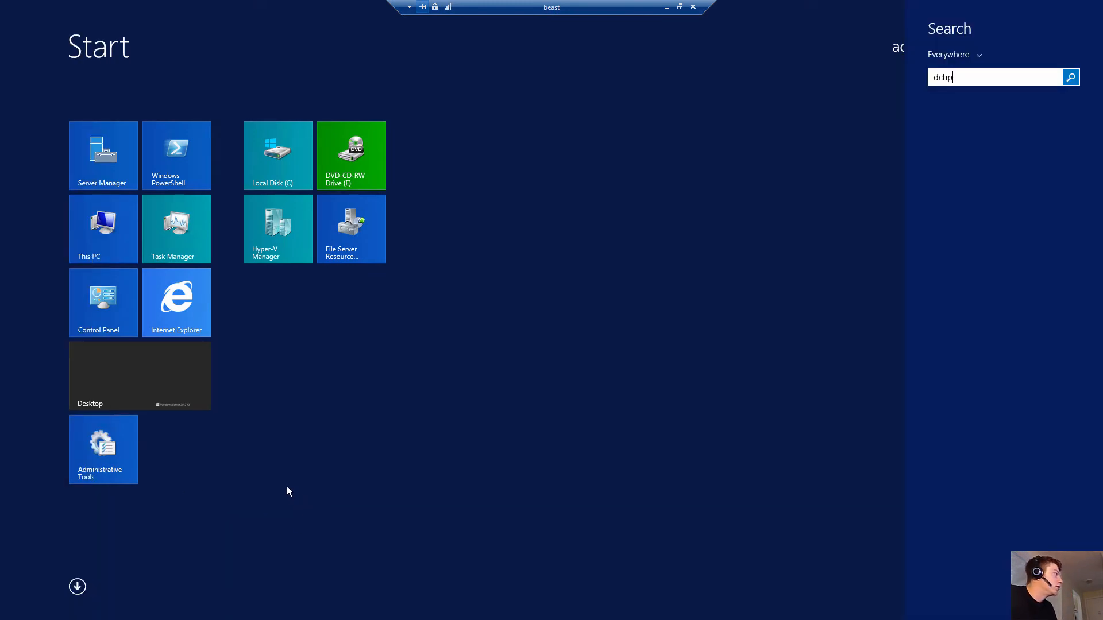
left_click(135, 386)
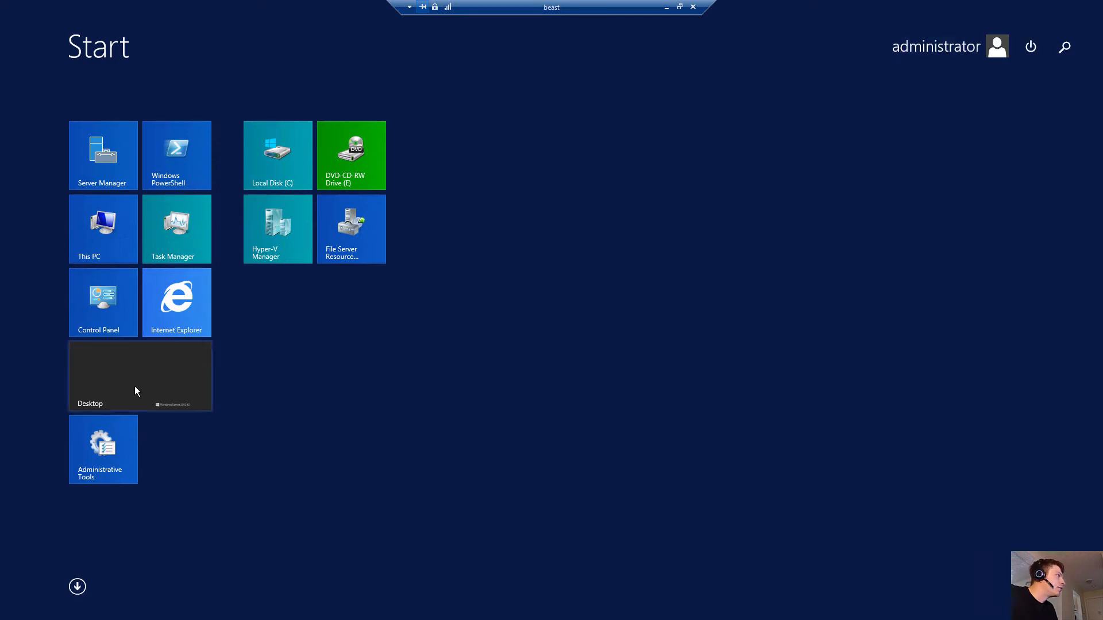
Leave the beast session and open a remote desktop connection to sun, signing in with the administrator account's password.
left_click(666, 7)
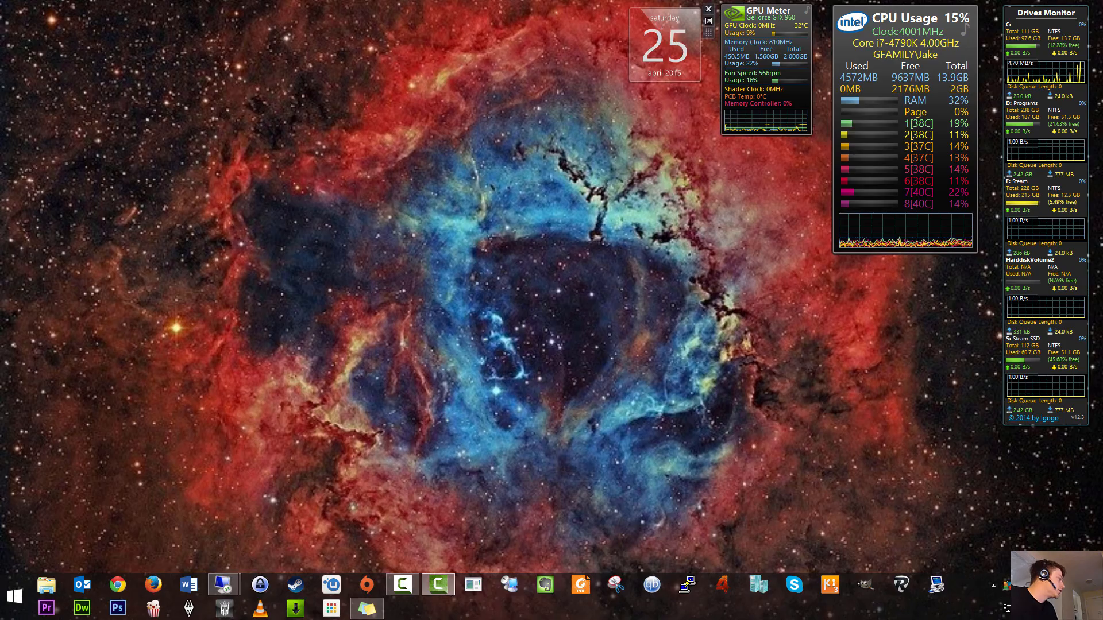
right_click(223, 584)
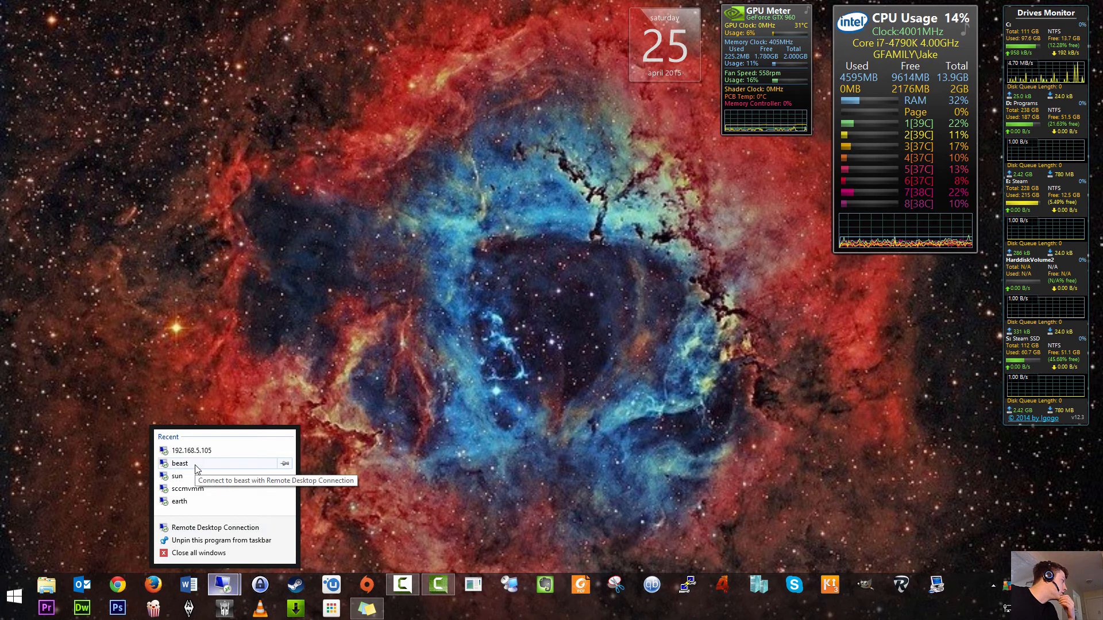
left_click(224, 463)
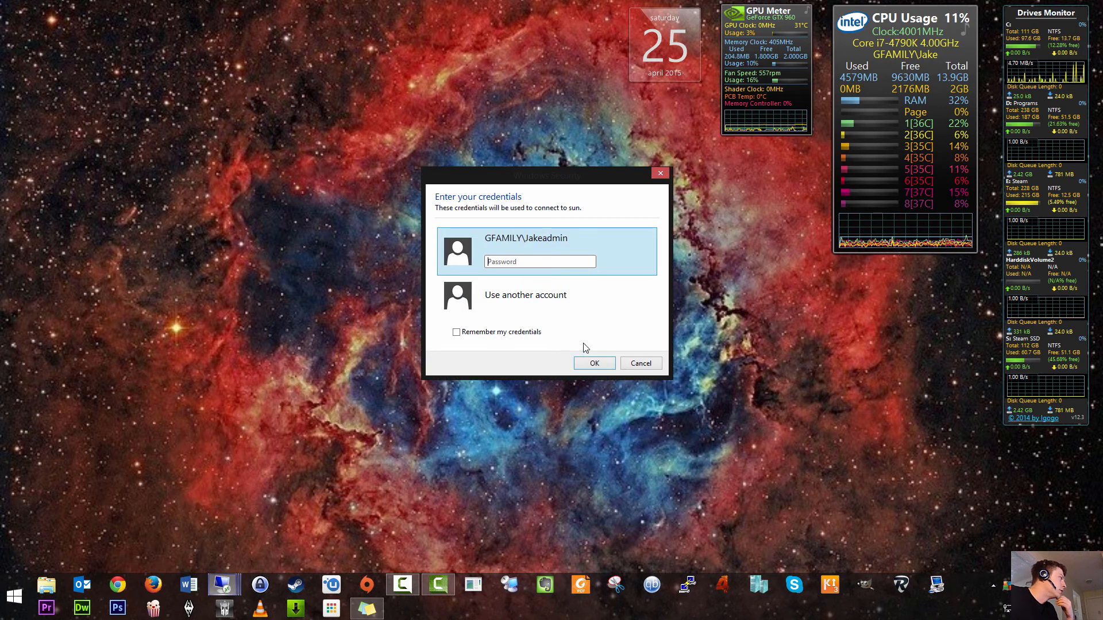
type("•••••••••••••")
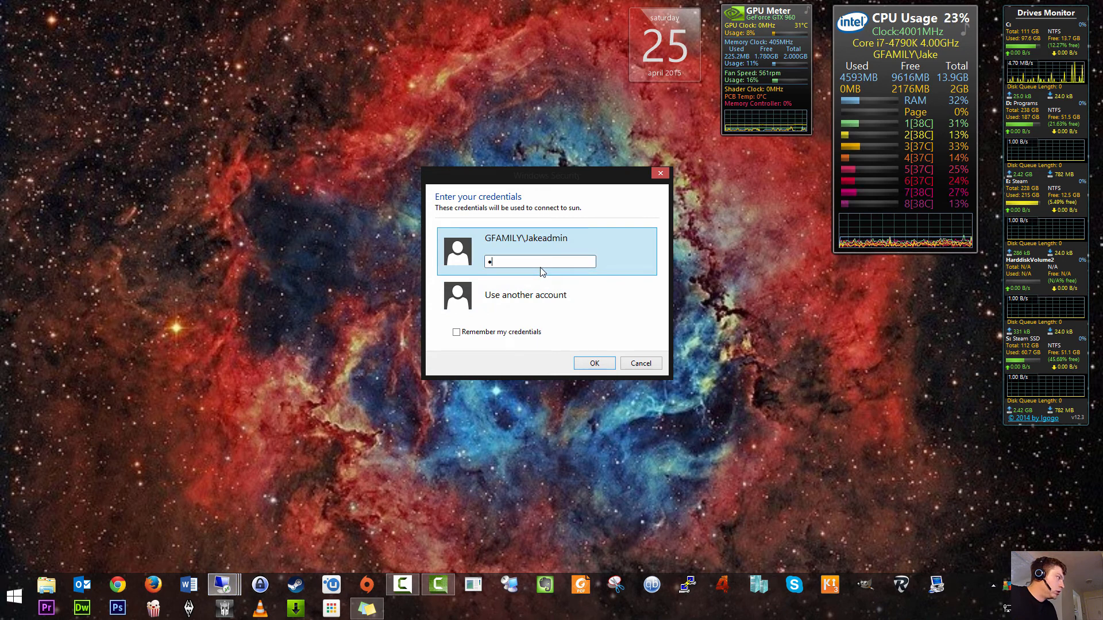
left_click(594, 364)
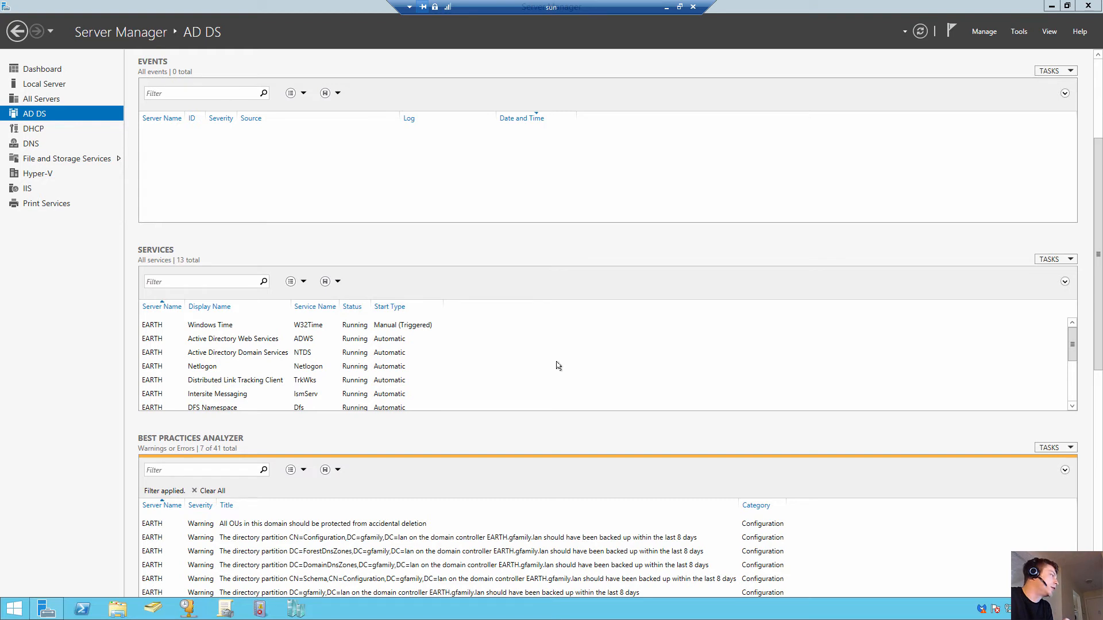
Open sun's DHCP console full screen with a wider tree, and expand its IPv4 node and the Computers scope.
scroll(556, 366, "down", 8)
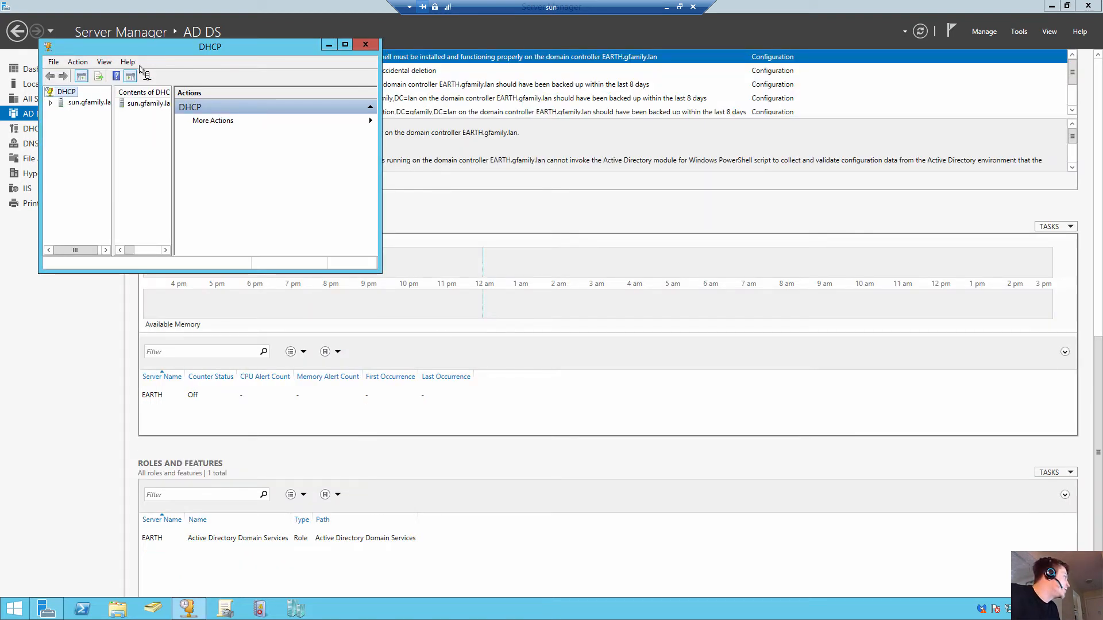
left_click(345, 45)
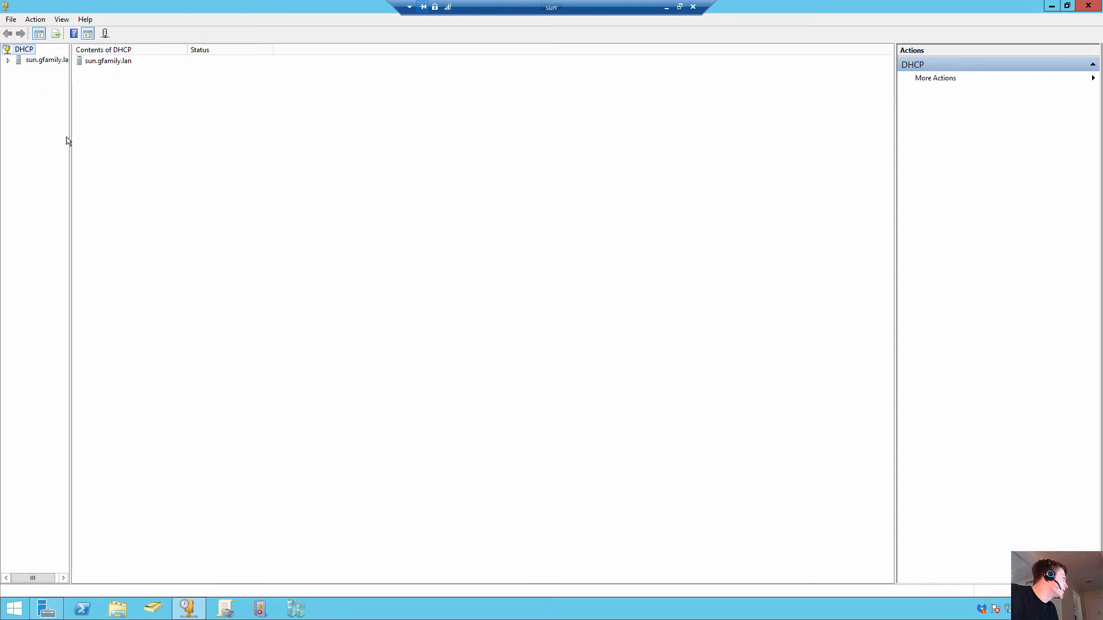
left_click_drag(69, 138, 148, 137)
left_click(8, 59)
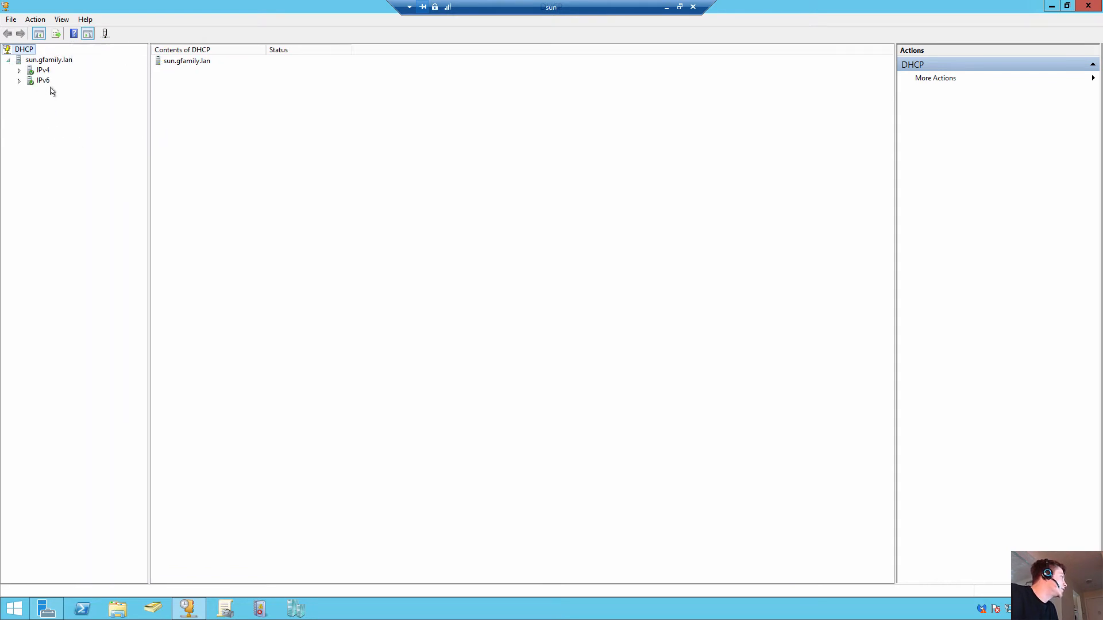
left_click(19, 70)
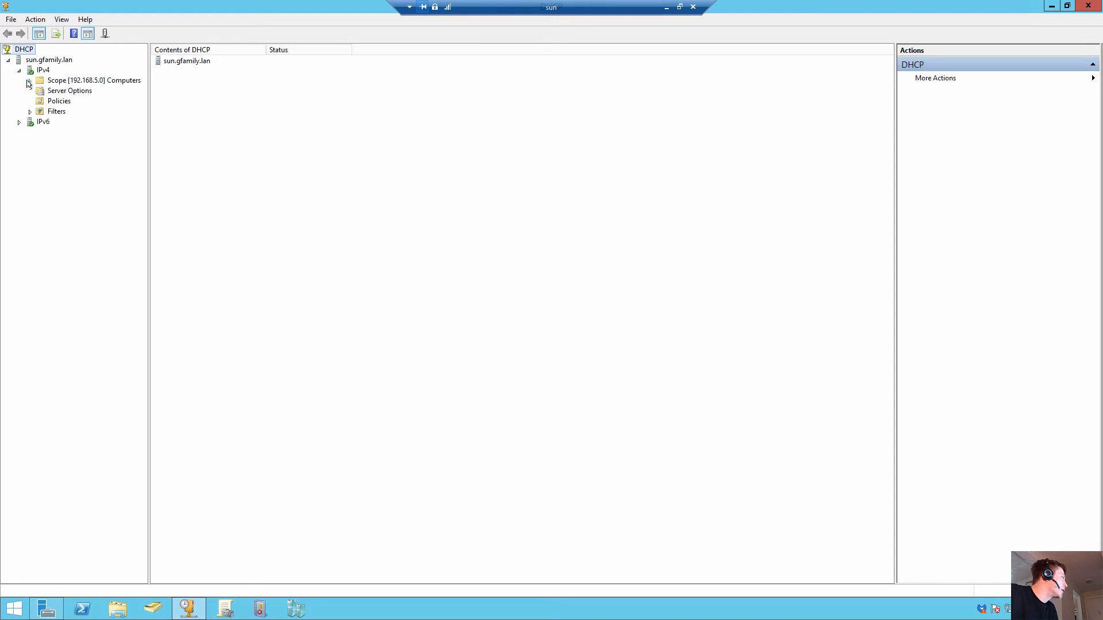
left_click(29, 81)
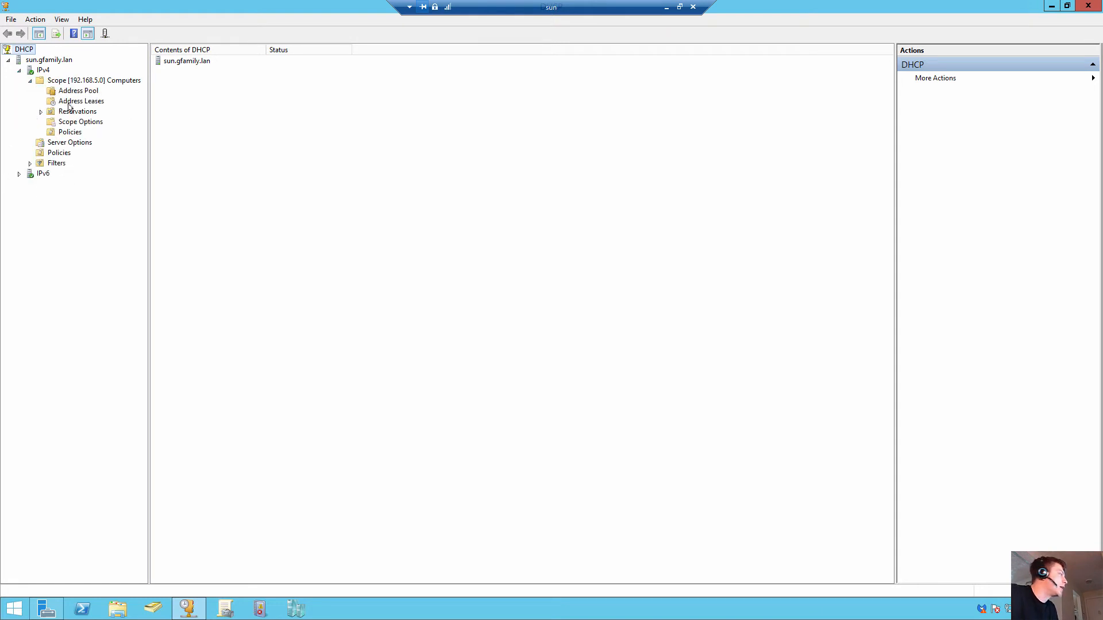
Examine the Computers scope's address leases and address pool to see which addresses sun already distributes.
left_click(65, 81)
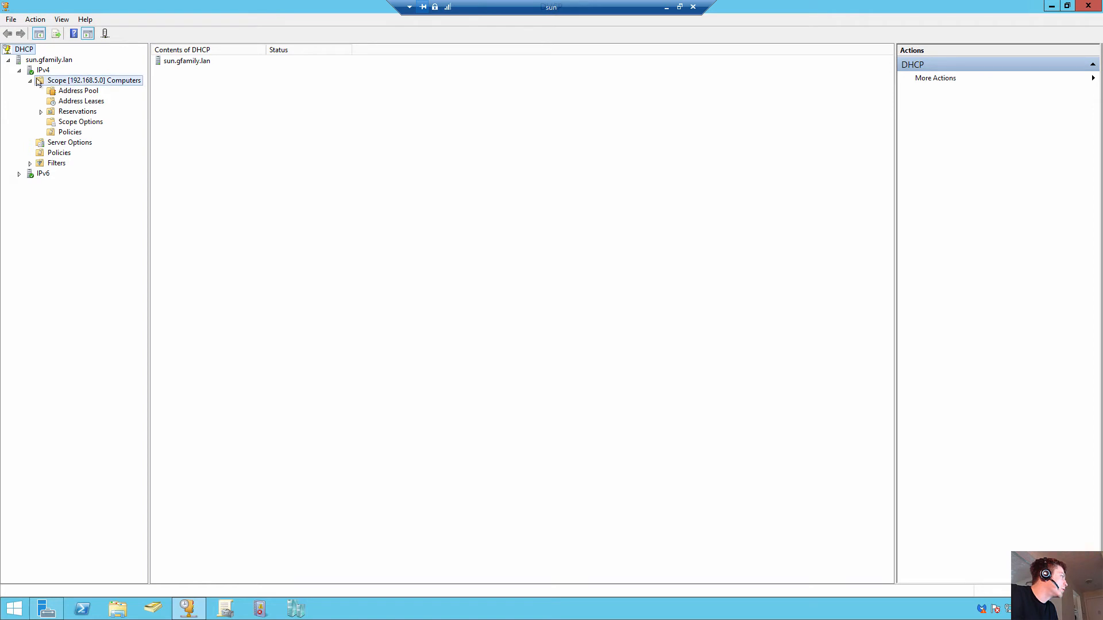
left_click(75, 91)
left_click(73, 102)
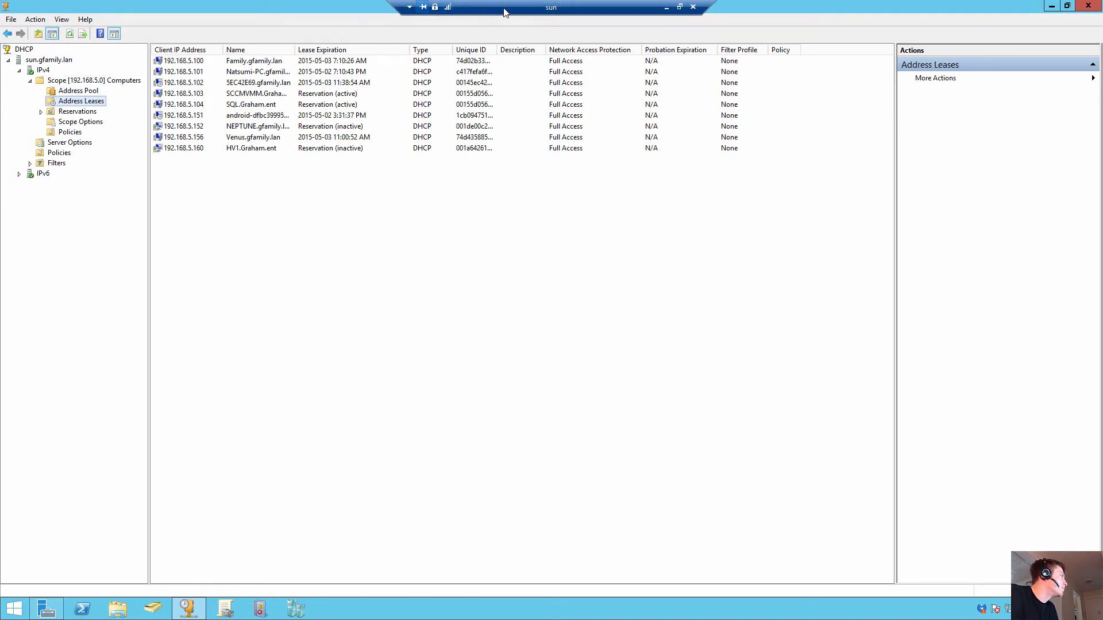
left_click_drag(504, 11, 810, 12)
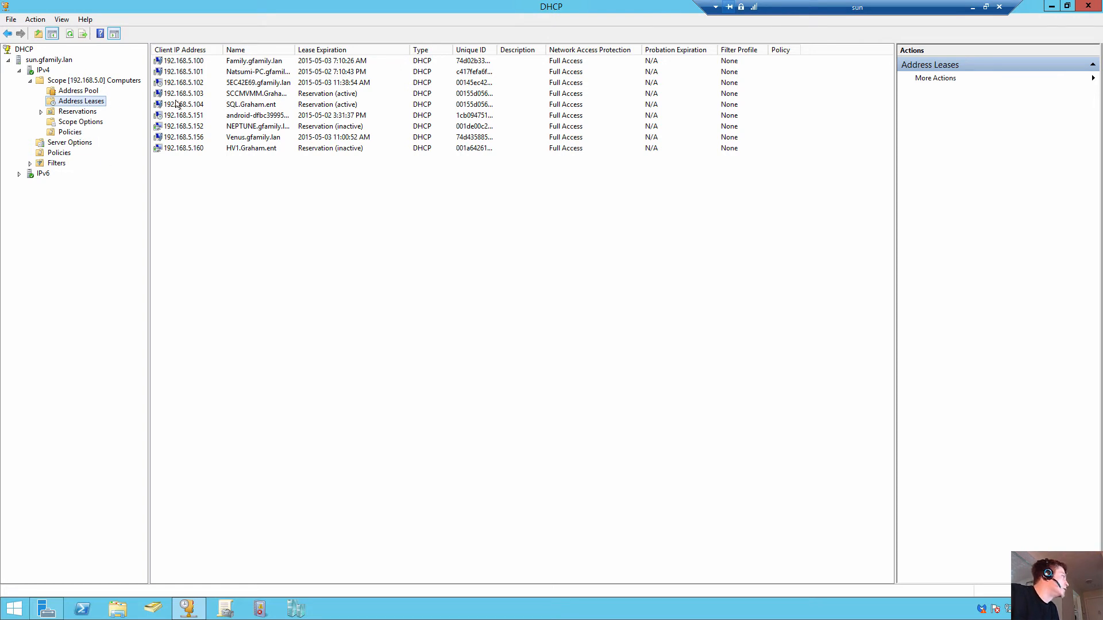
left_click(76, 92)
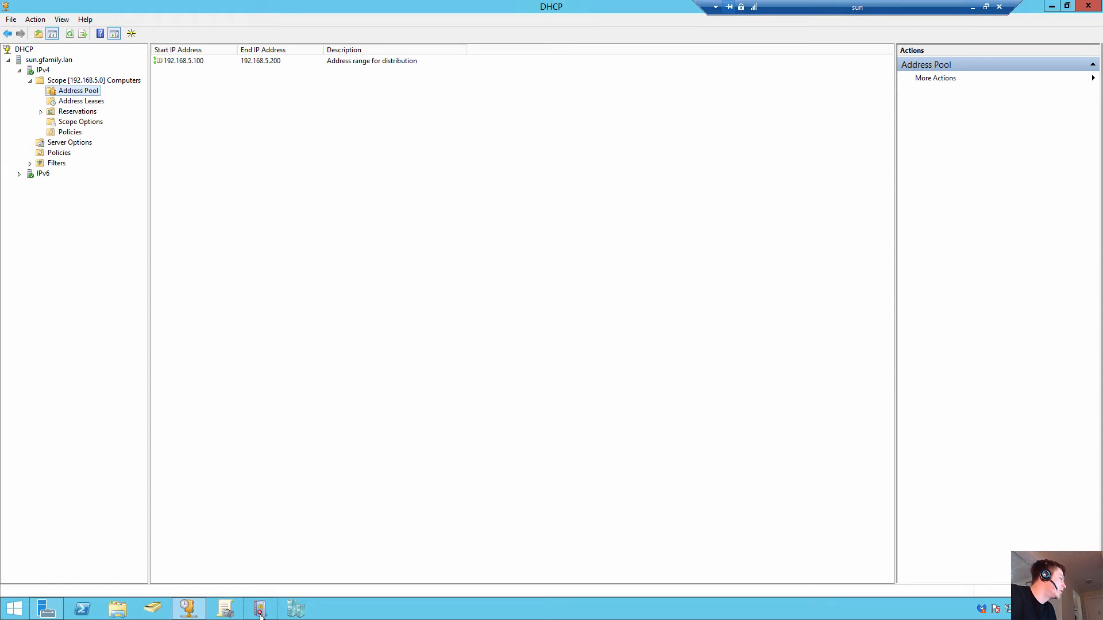
Switch back to the DC1 remote session and set the new scope's start IP address to 192.168.5.200.
left_click(972, 8)
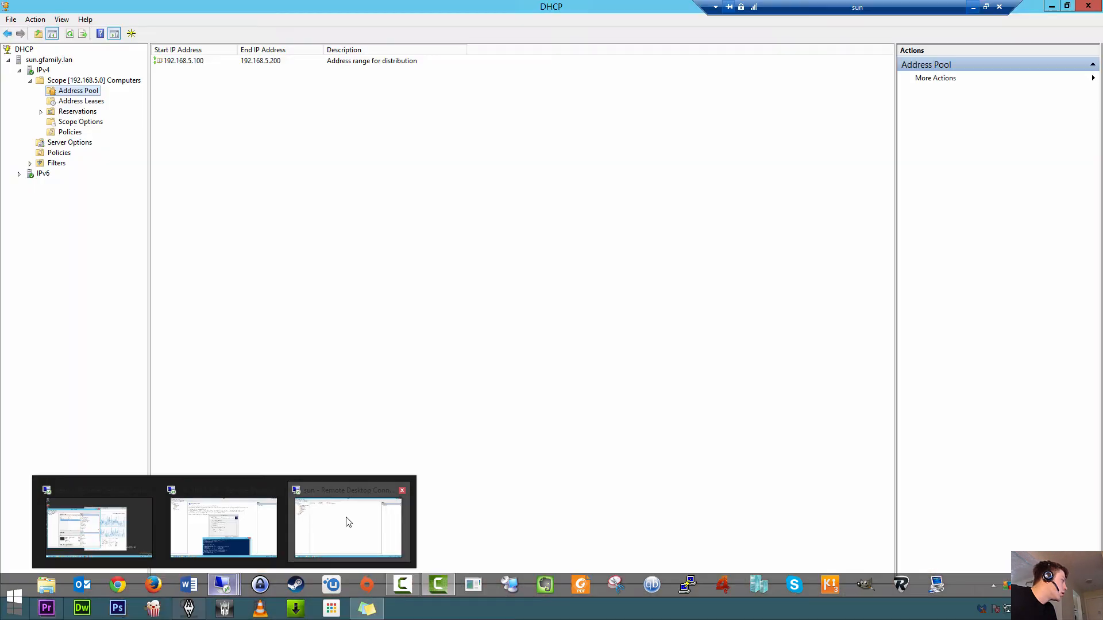
left_click(224, 526)
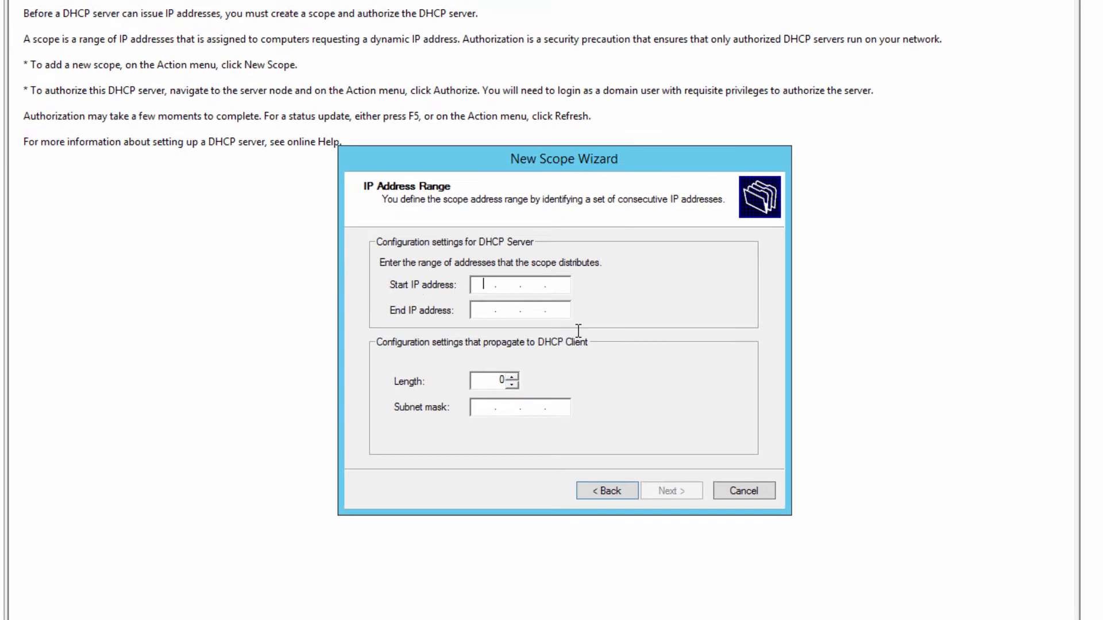
type("192.")
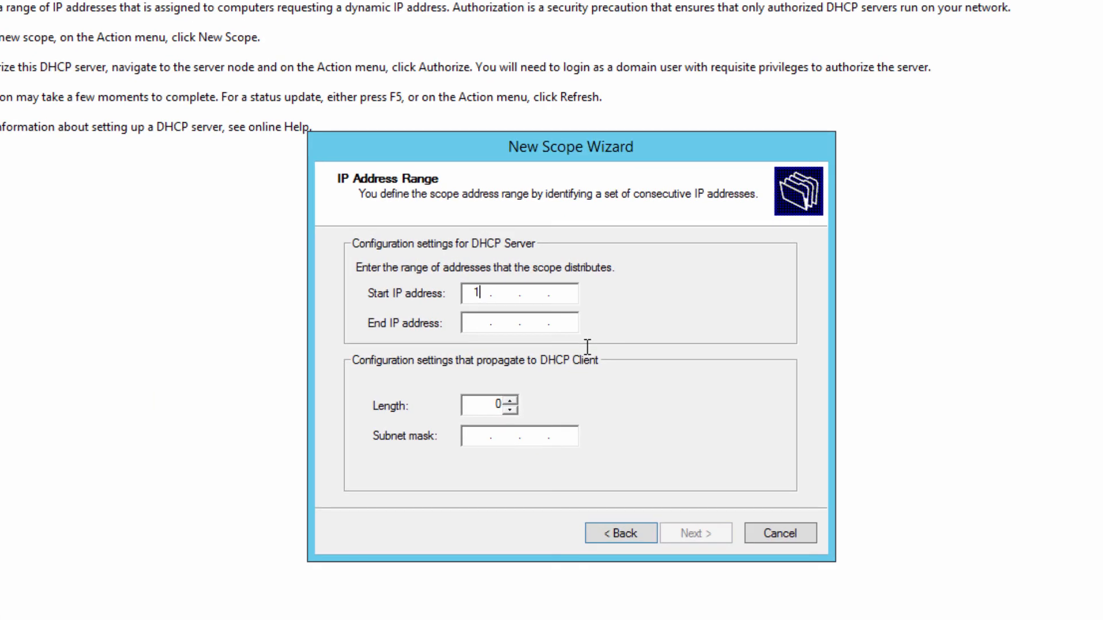
type("168.5 .")
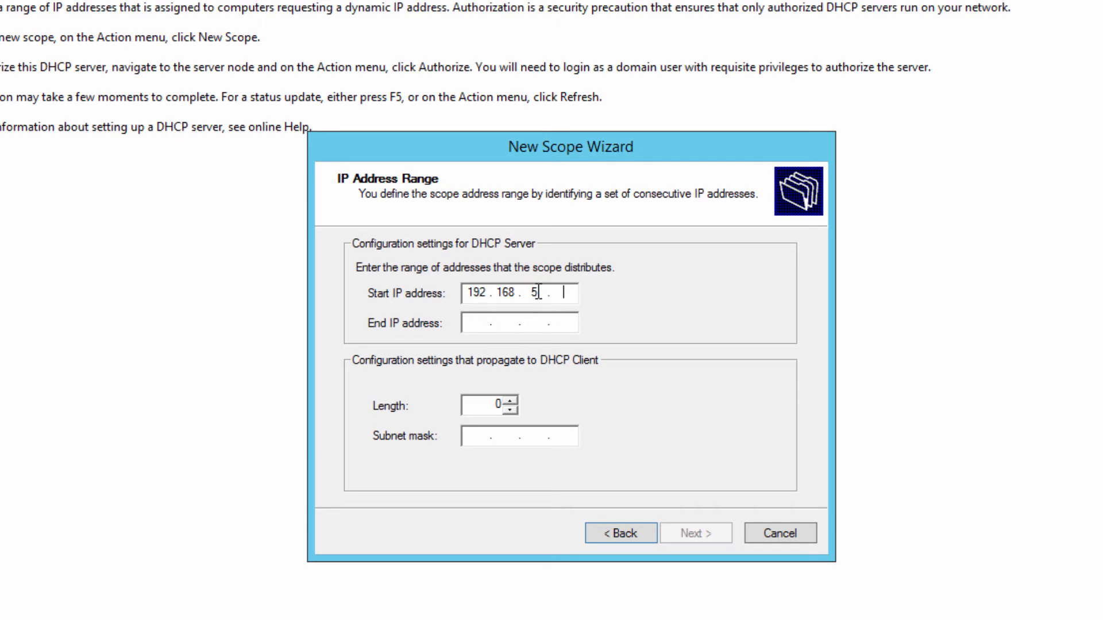
type("200")
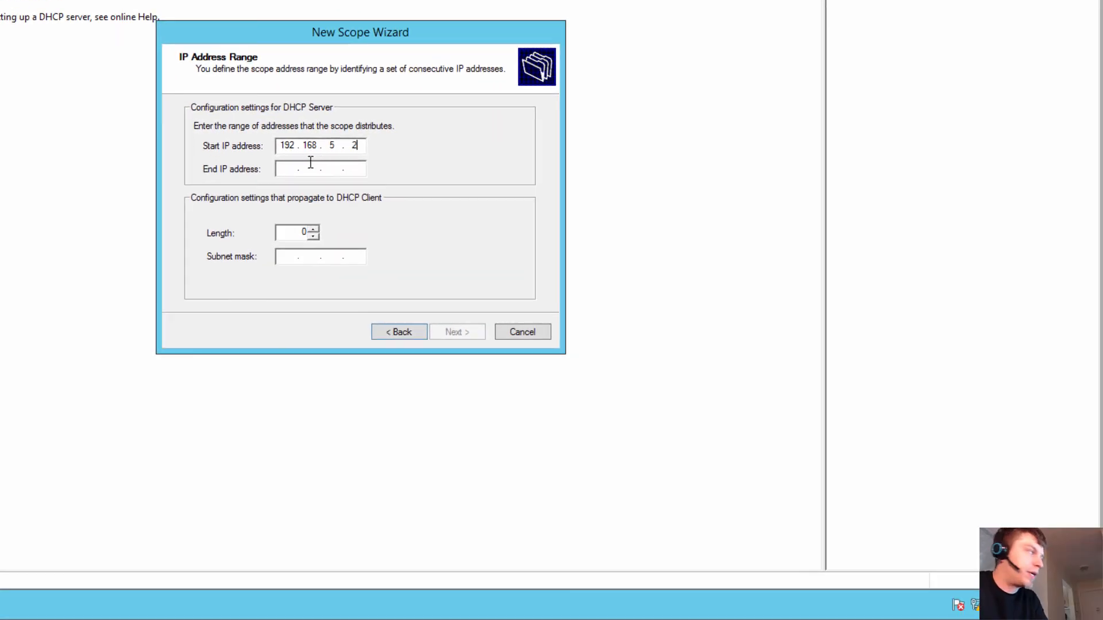
Set the scope's end IP address to 192.168.5.250 and continue to the exclusions and delay settings.
left_click(299, 165)
type("1")
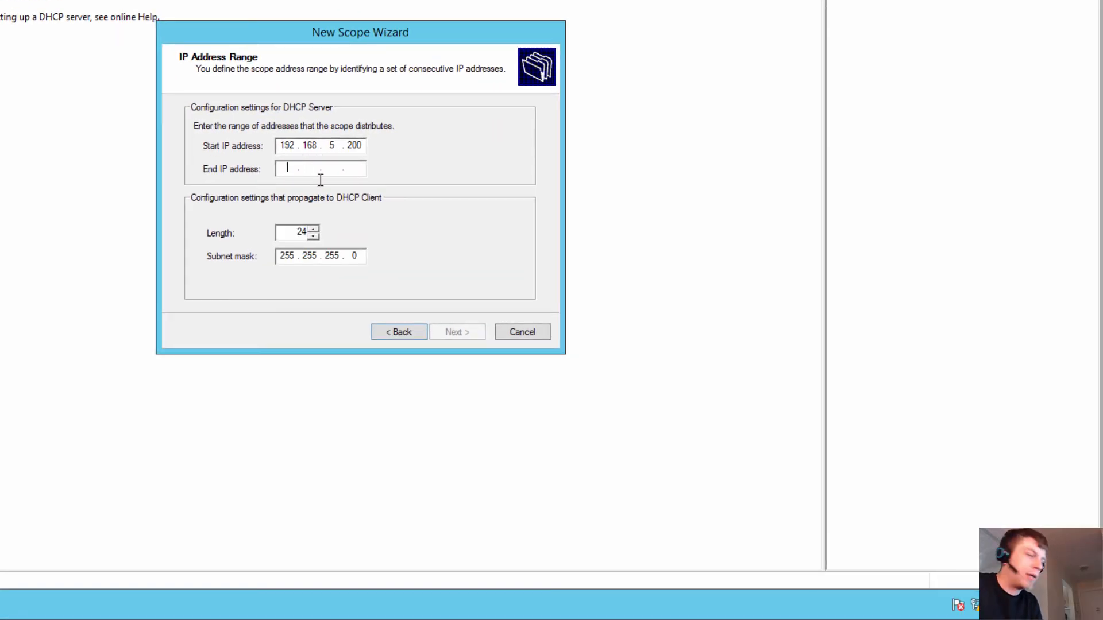
type("92 . 168 .  .")
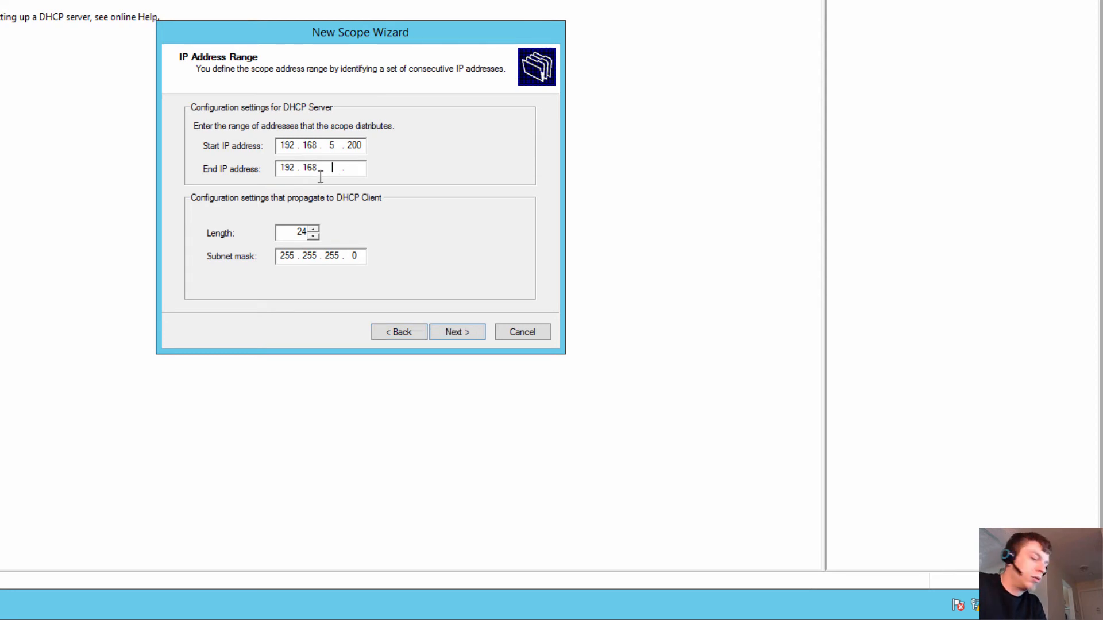
key("BackSpace")
key("BackSpace")
type("5 . 200")
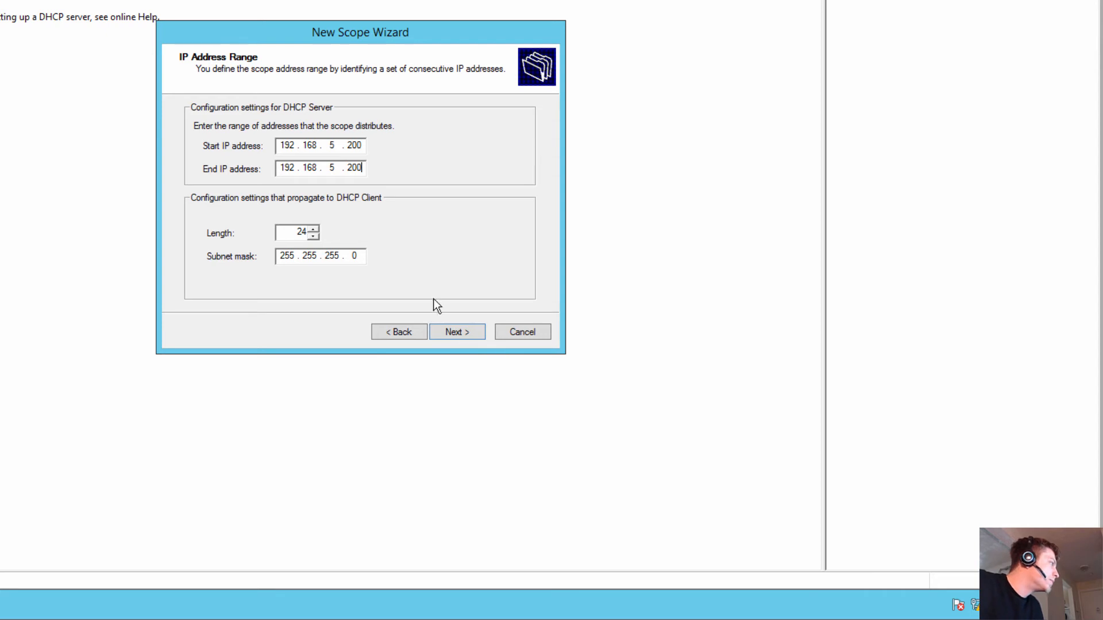
key("BackSpace")
key("BackSpace")
type("50")
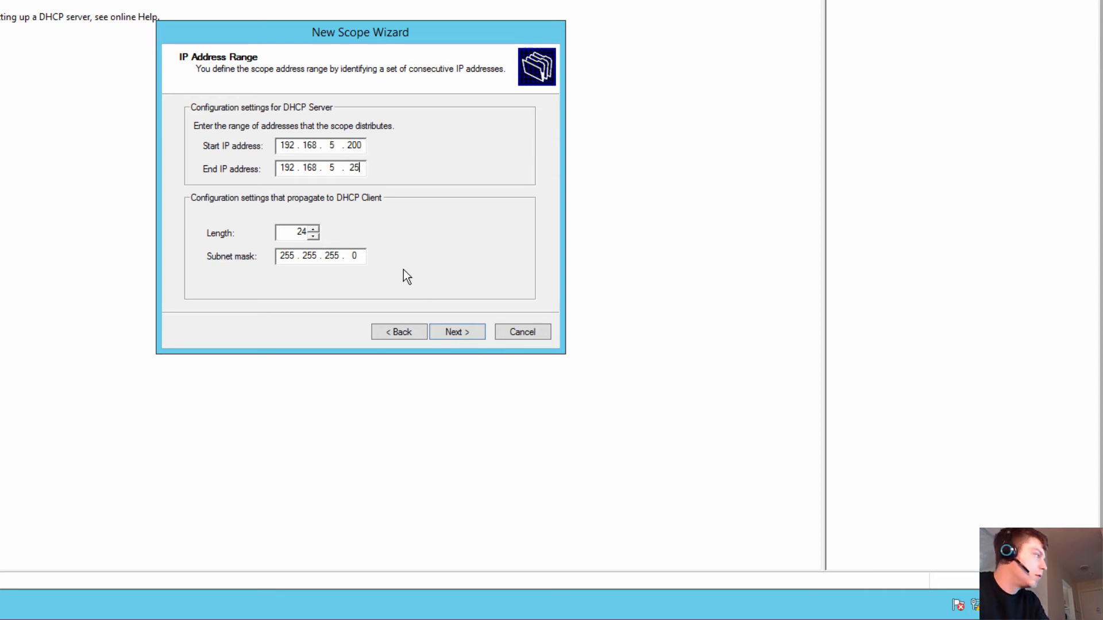
left_click(458, 333)
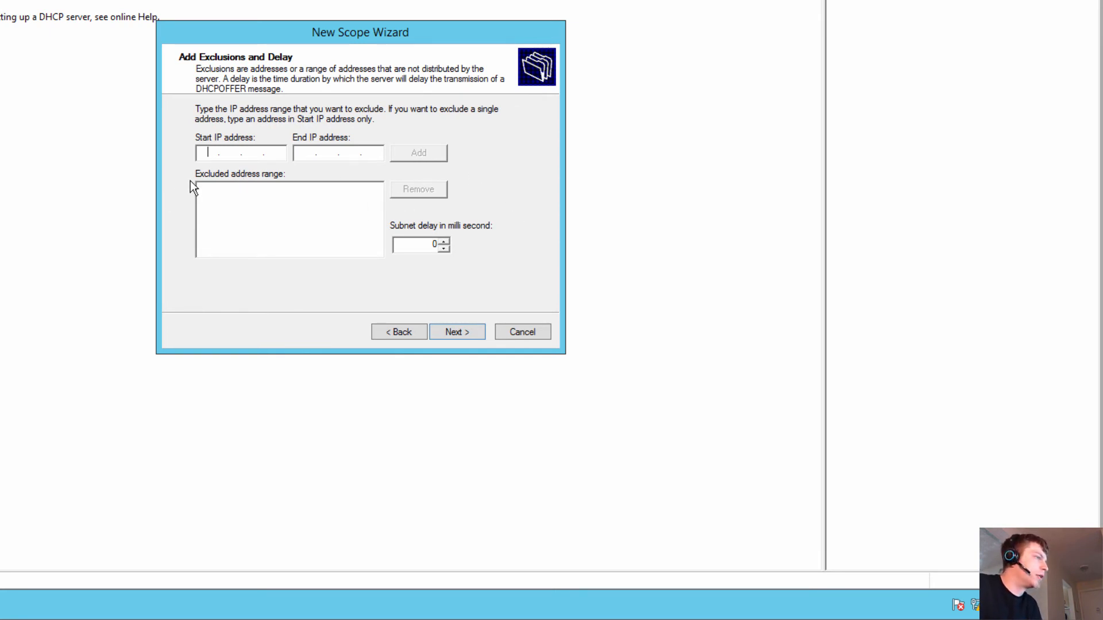
Enter 192.168.5.1 as the exclusion start address, fill in the end address beginning 192.168.5, and continue to the lease duration.
type("1...")
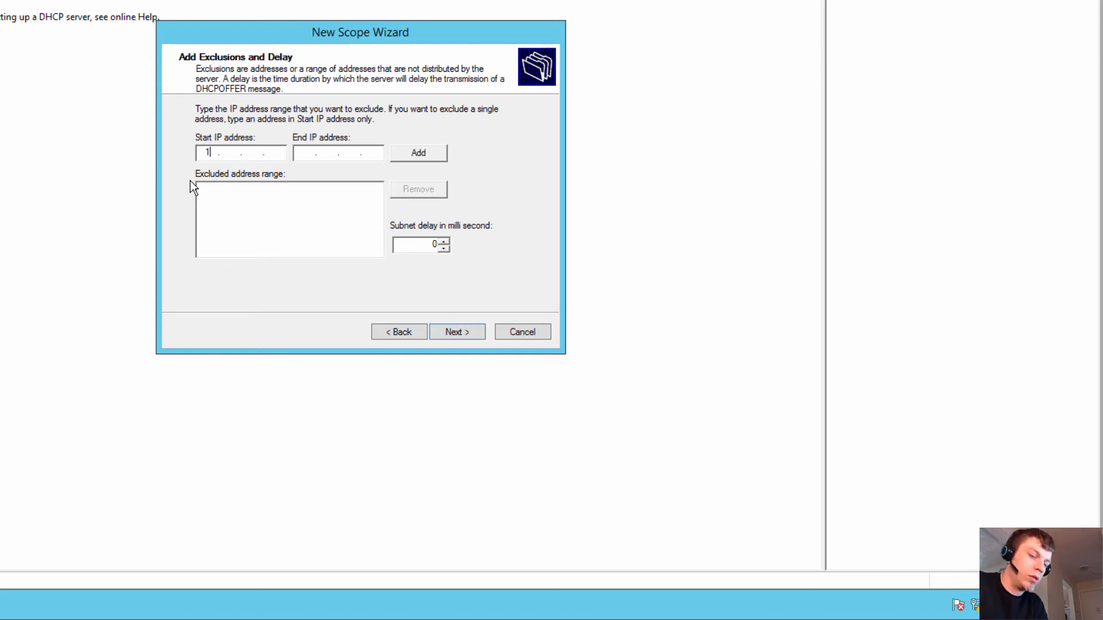
type("921685")
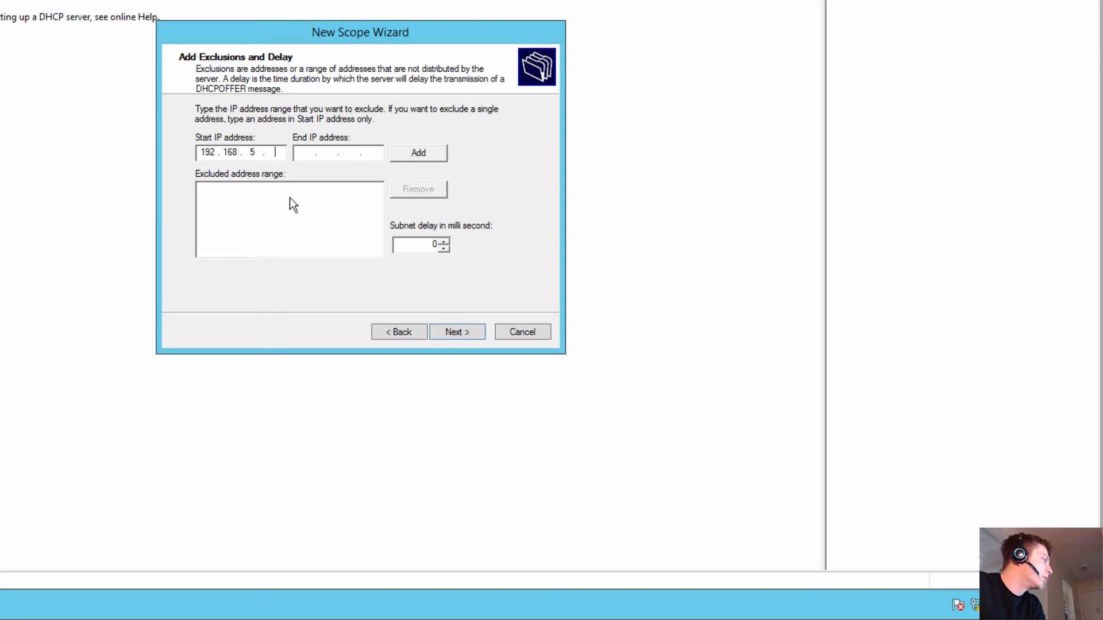
type("1")
left_click(305, 153)
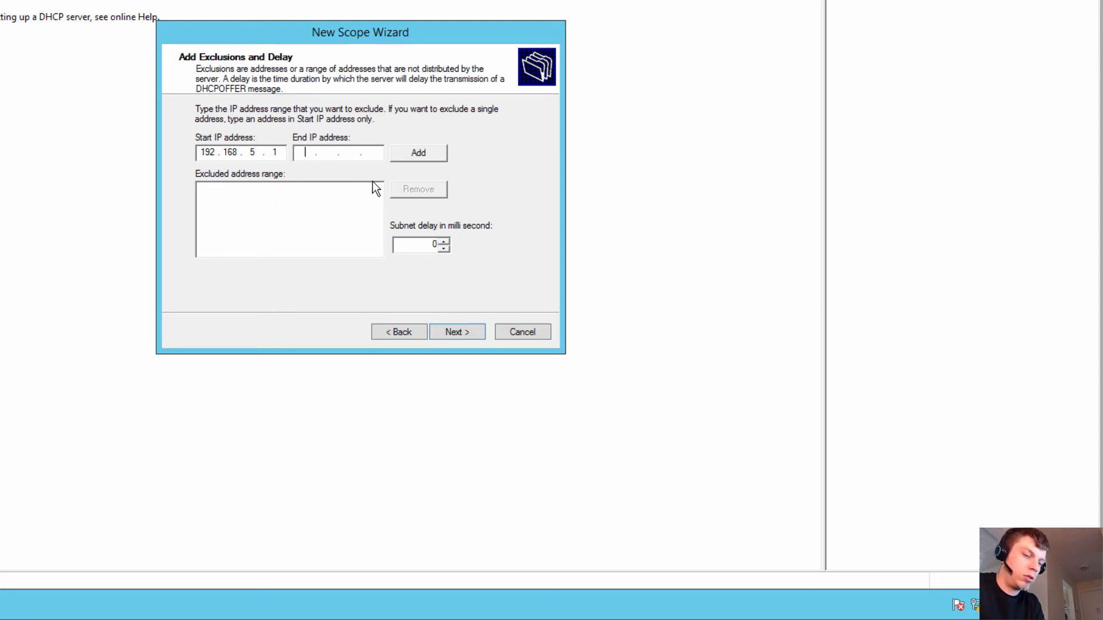
type("1921685")
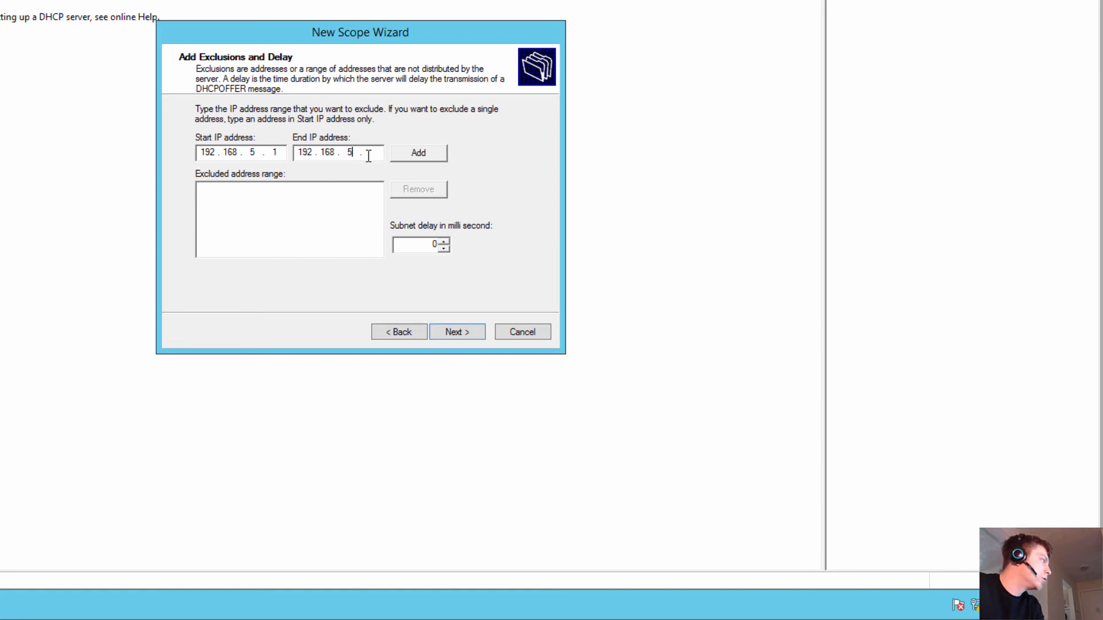
key("Return")
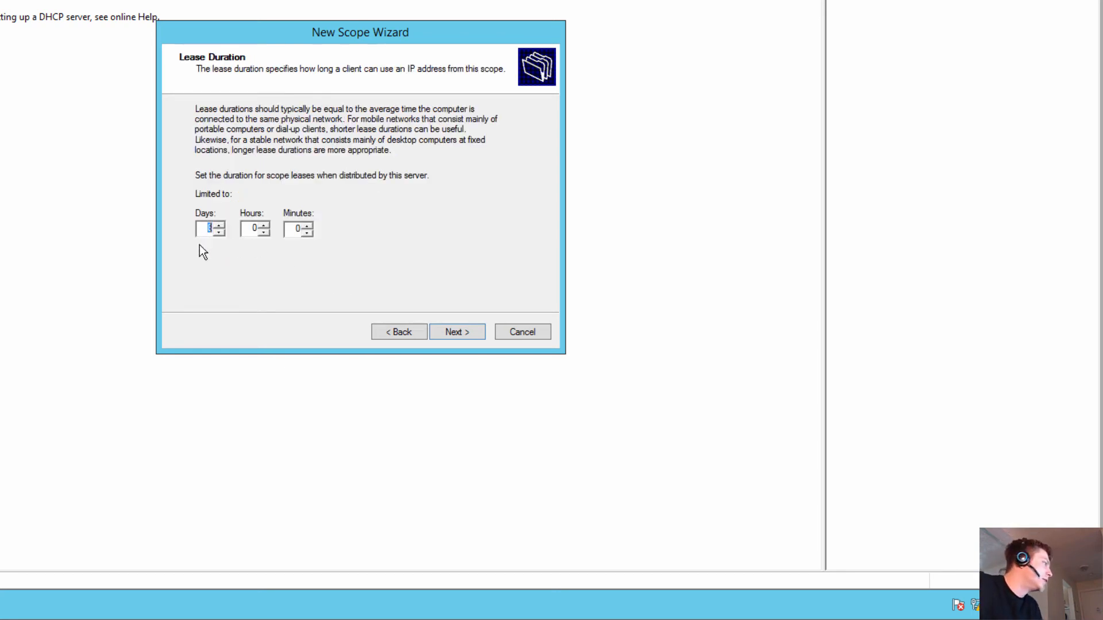
Accept the default lease duration and immediate DHCP options setup, then add 192.168.5.10 as the default gateway and continue to the DNS settings.
left_click(468, 334)
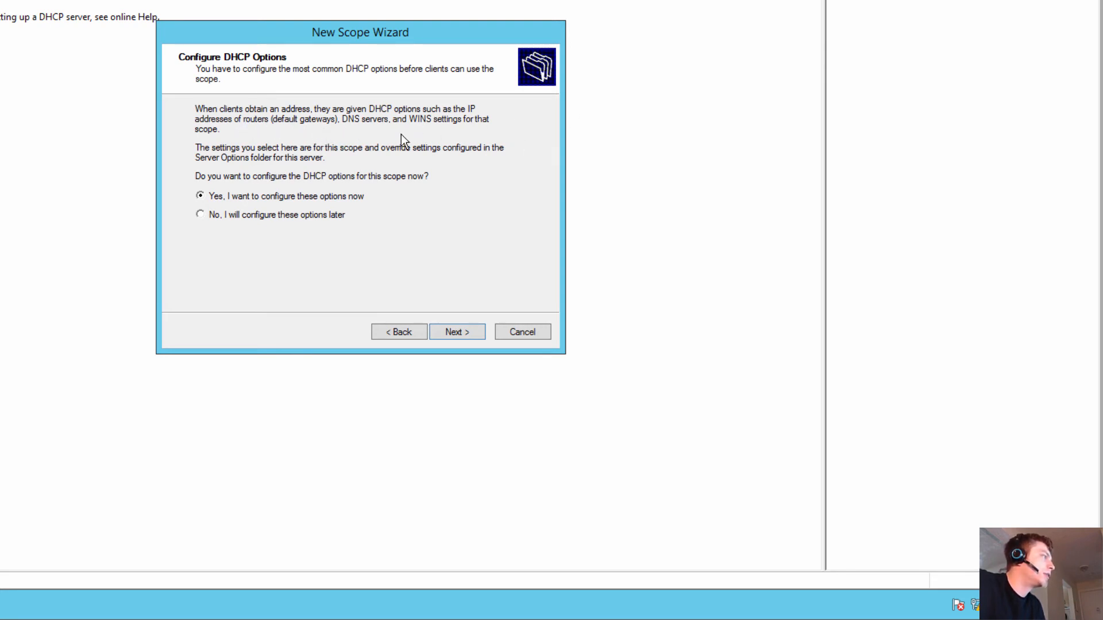
left_click(475, 332)
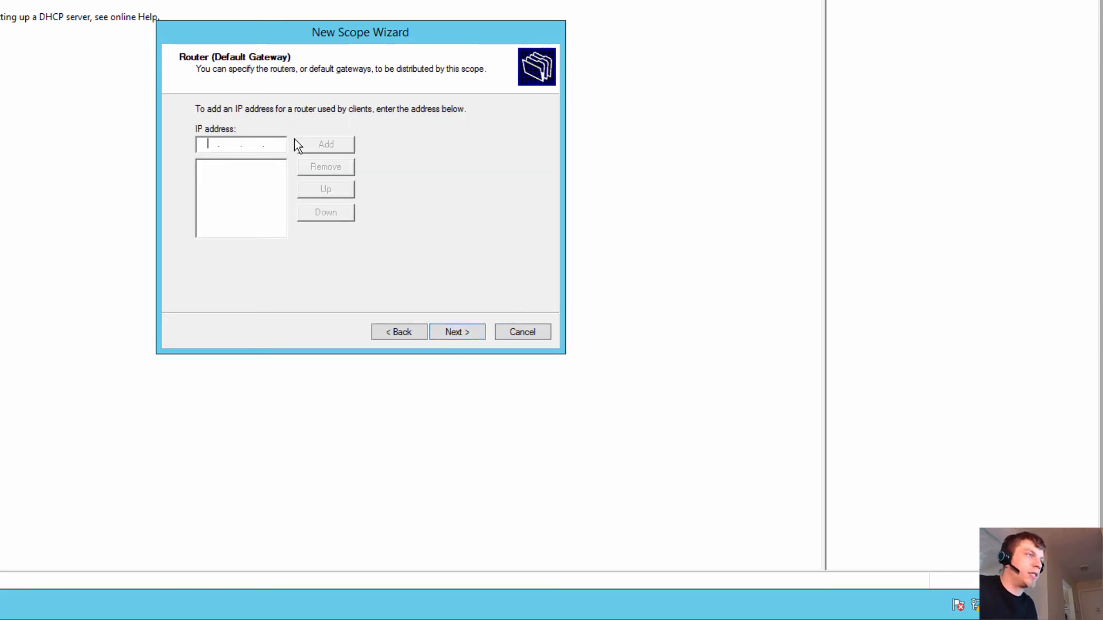
type("192168..")
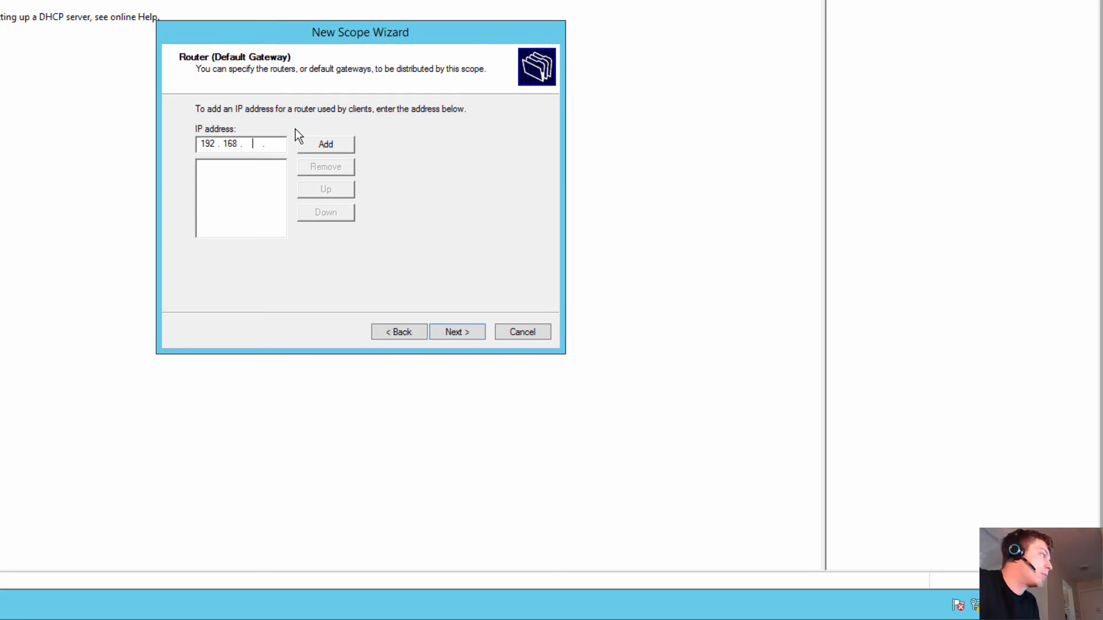
type("5.10")
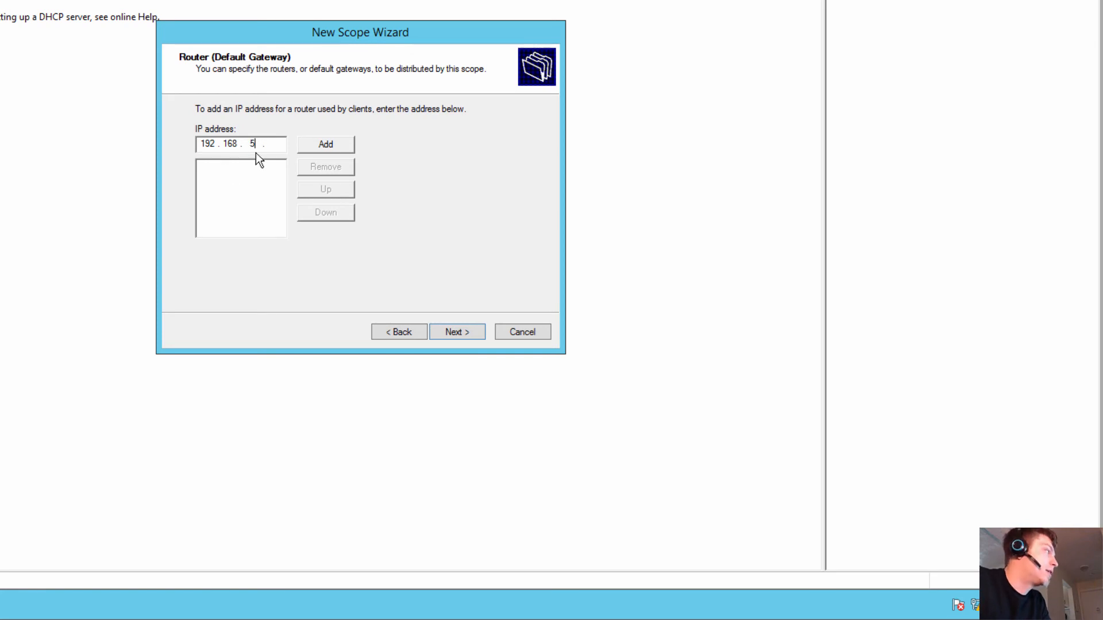
left_click(325, 148)
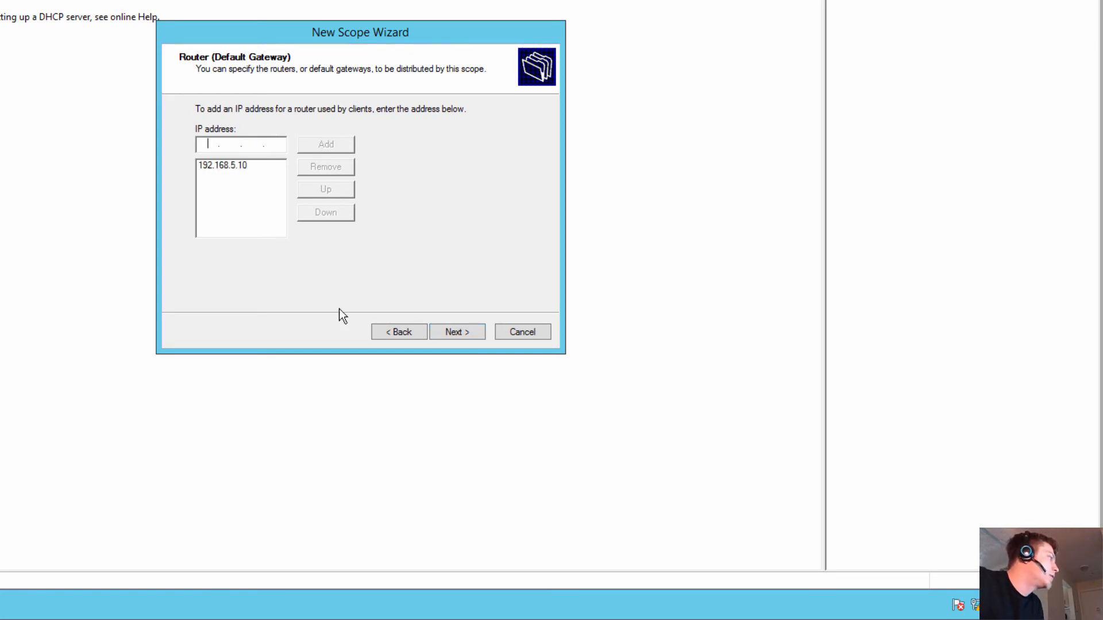
left_click(453, 332)
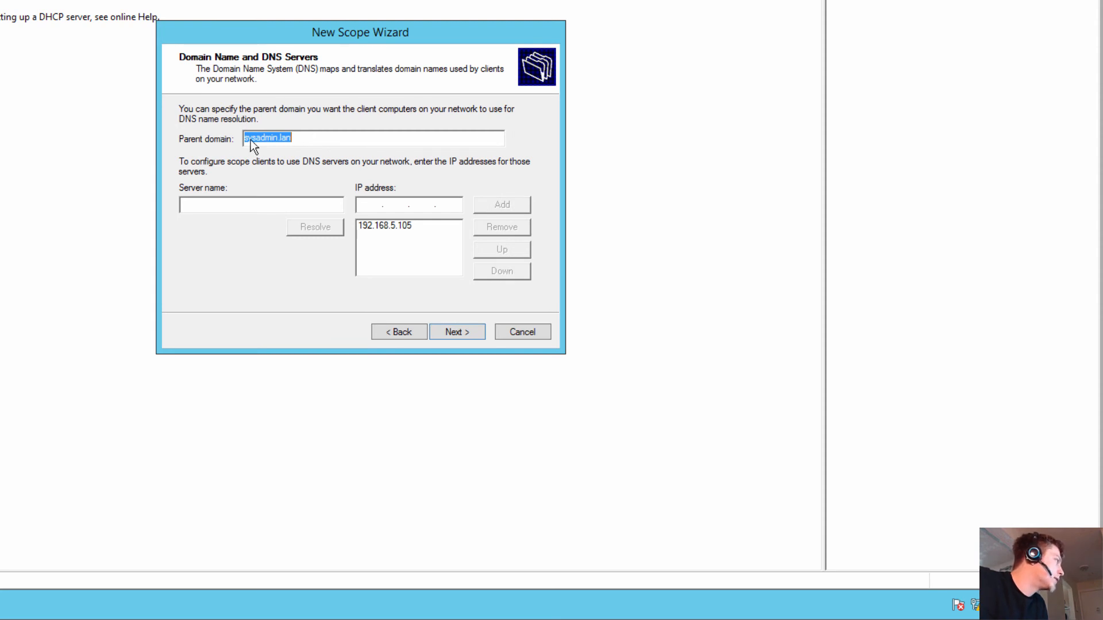
Resolve the DNS server name Sun and add its address 192.168.5.12 to the scope's DNS servers.
left_click(308, 198)
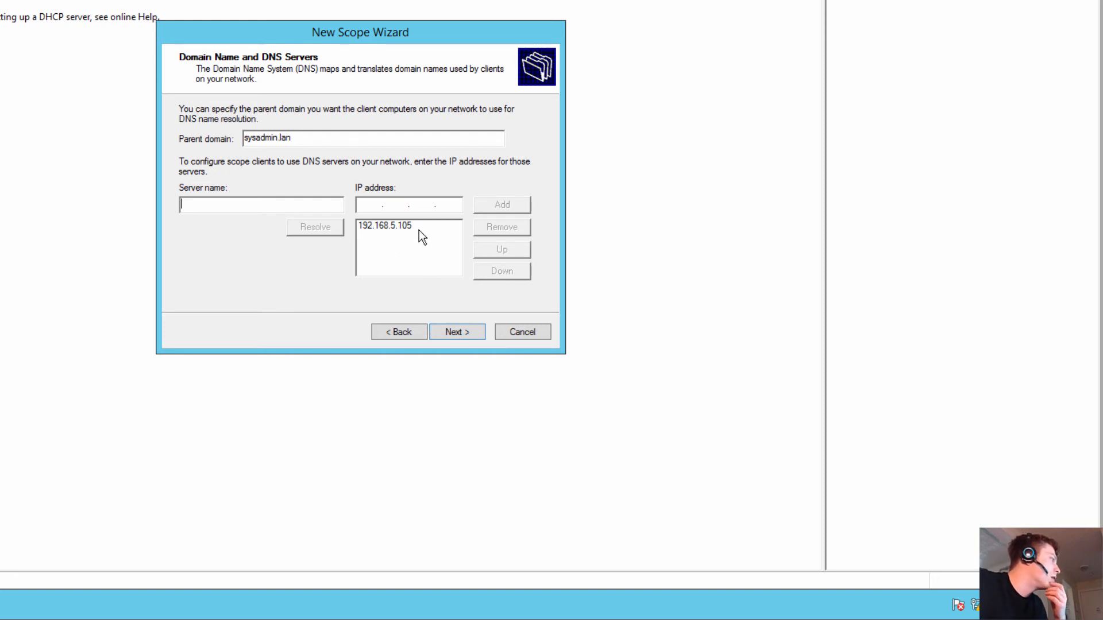
left_click(447, 331)
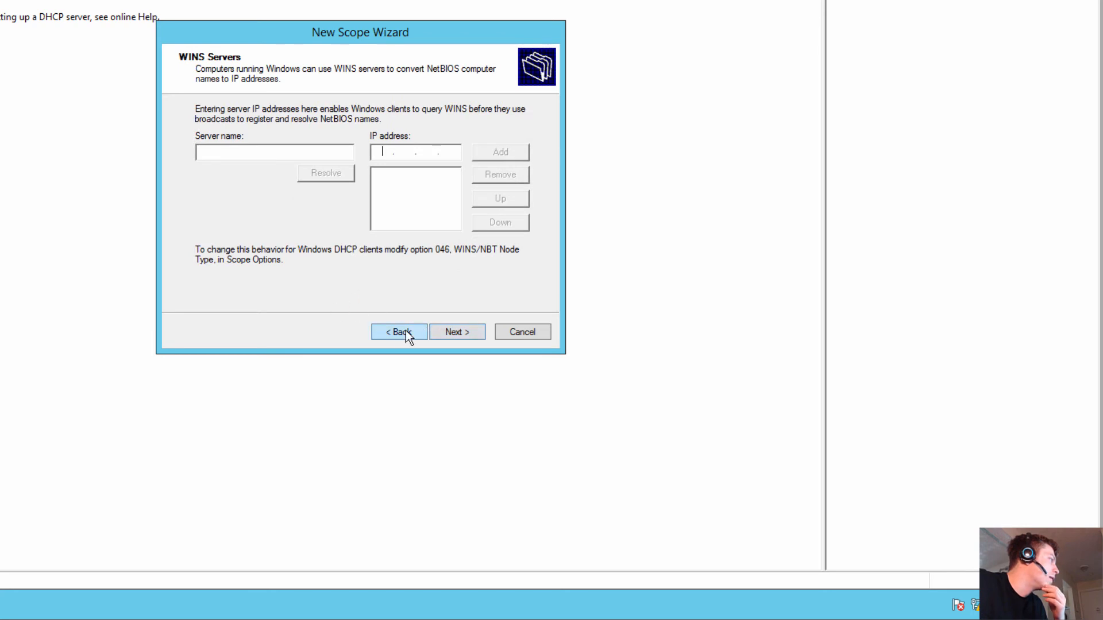
left_click(405, 333)
left_click(323, 206)
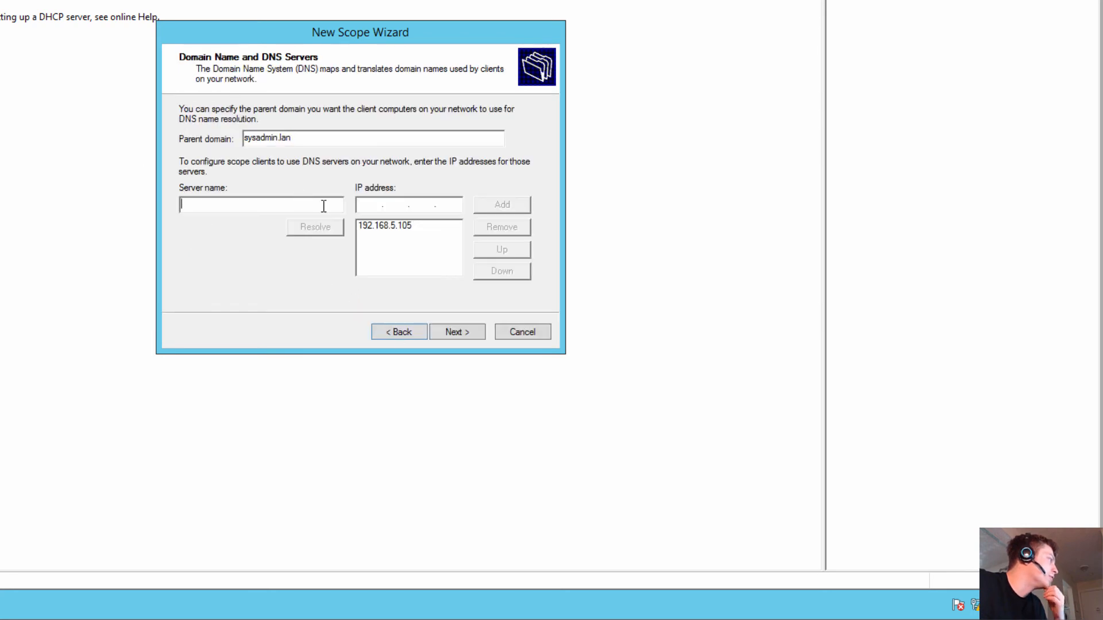
type("d")
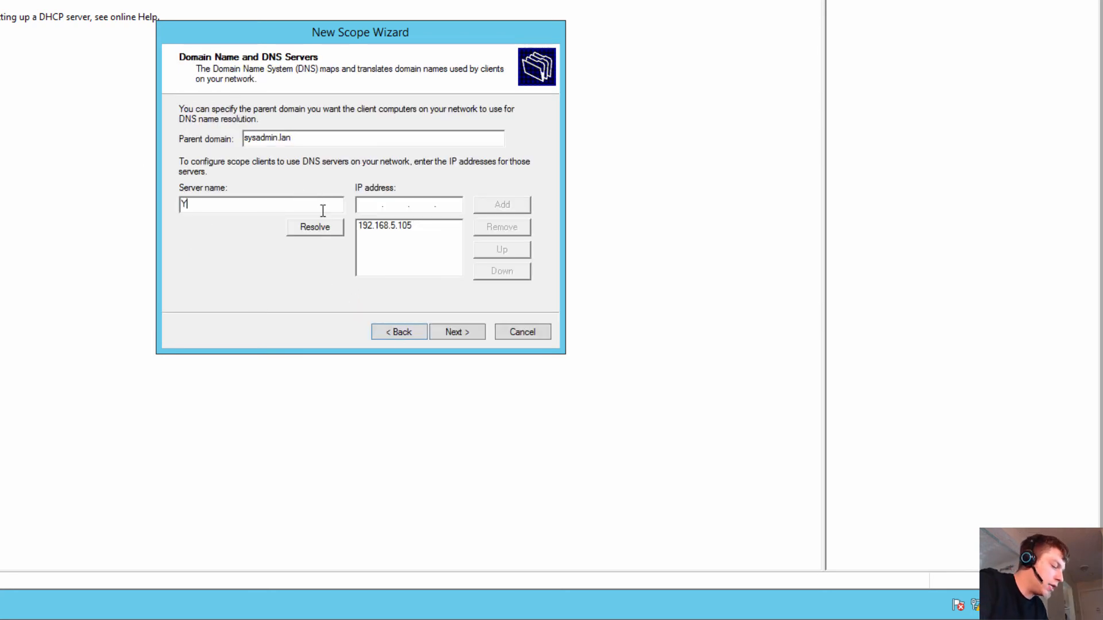
key("BackSpace")
type("Sun")
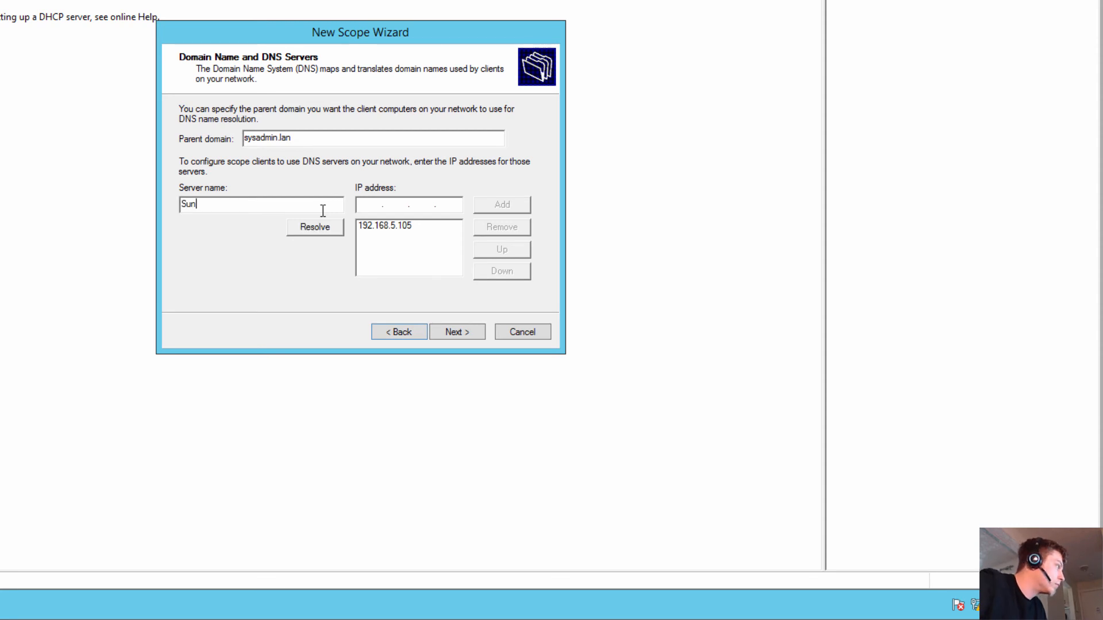
left_click(313, 226)
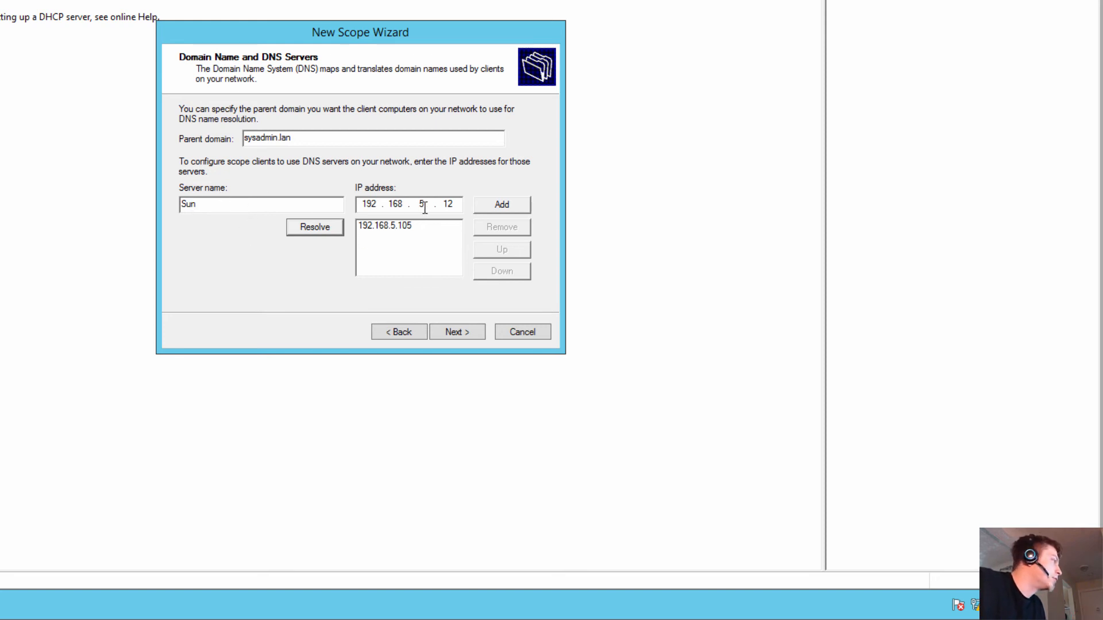
left_click_drag(458, 201, 349, 213)
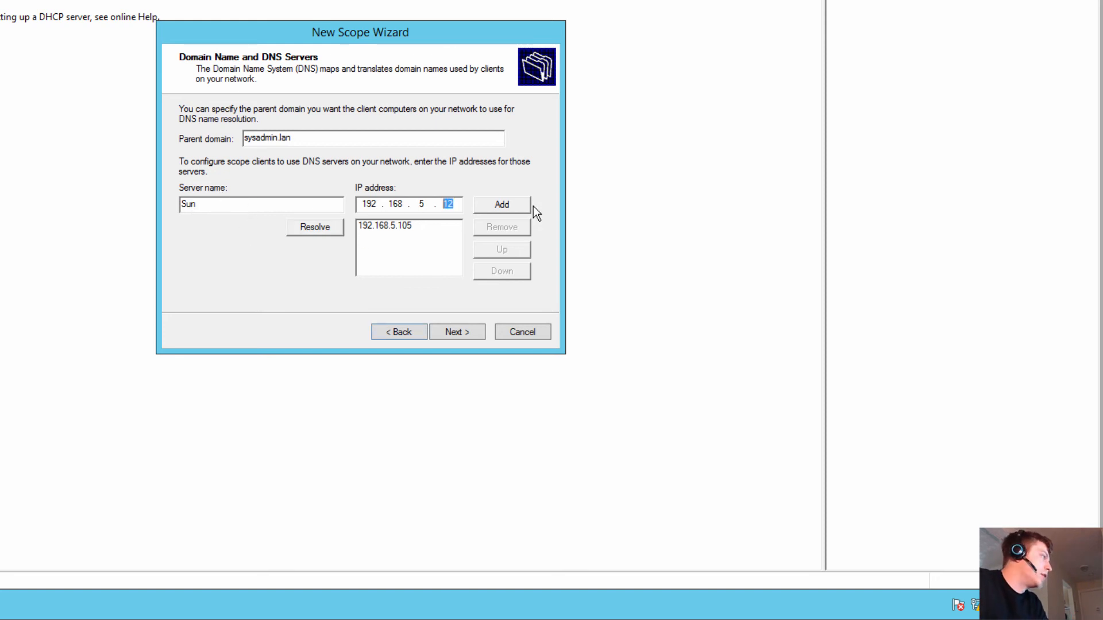
left_click(510, 205)
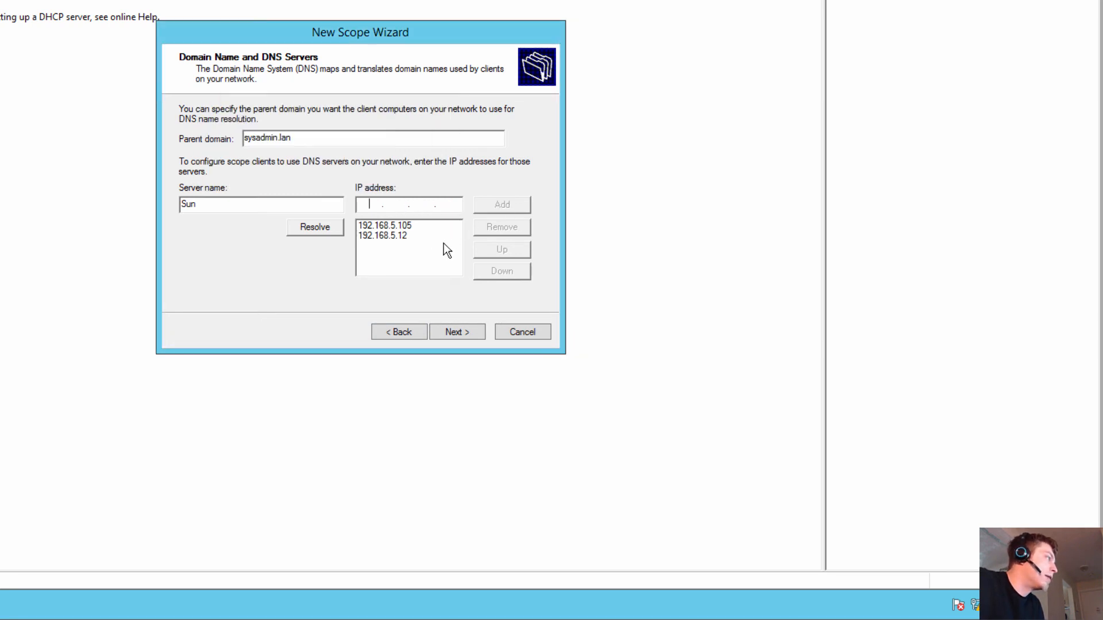
Remove both 192.168.5.105 and 192.168.5.12 from the scope's list of DNS servers.
left_click(404, 226)
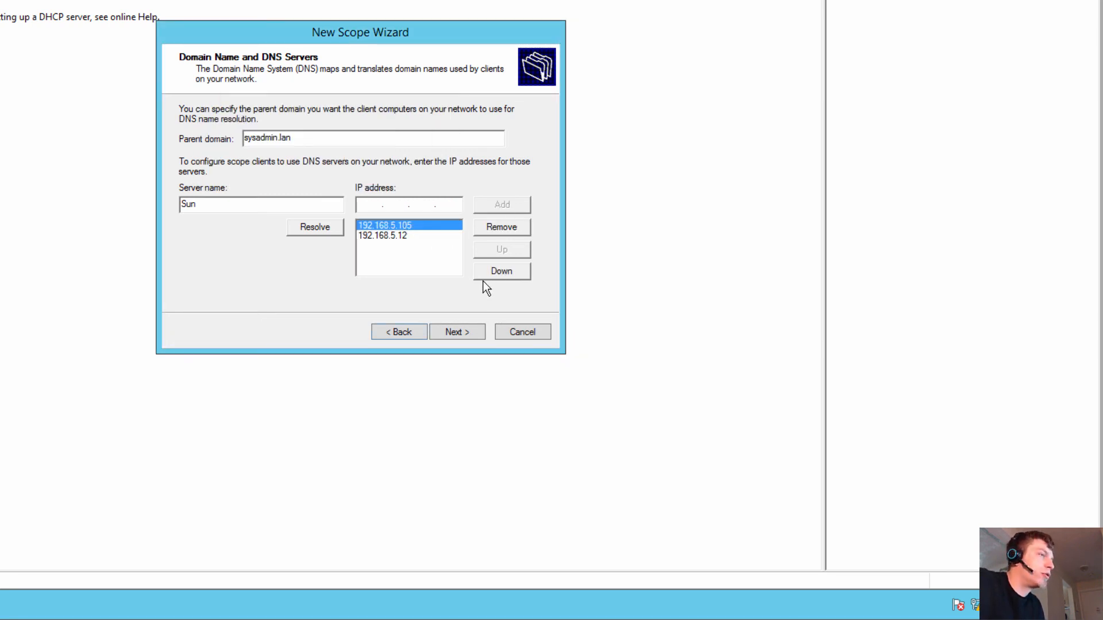
left_click(510, 228)
left_click(393, 241)
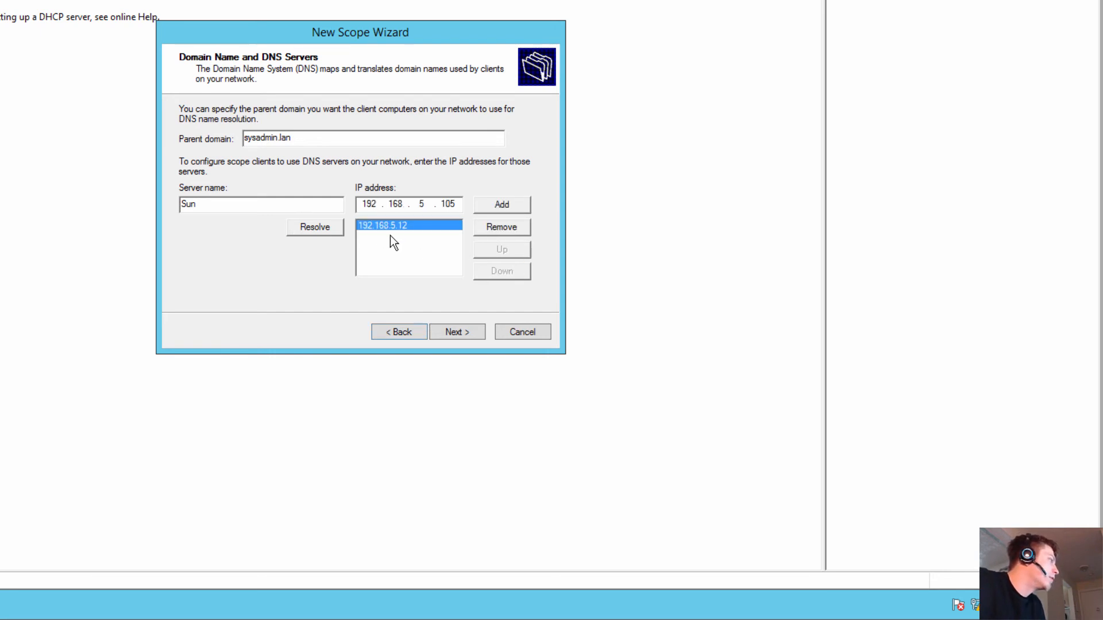
left_click(513, 229)
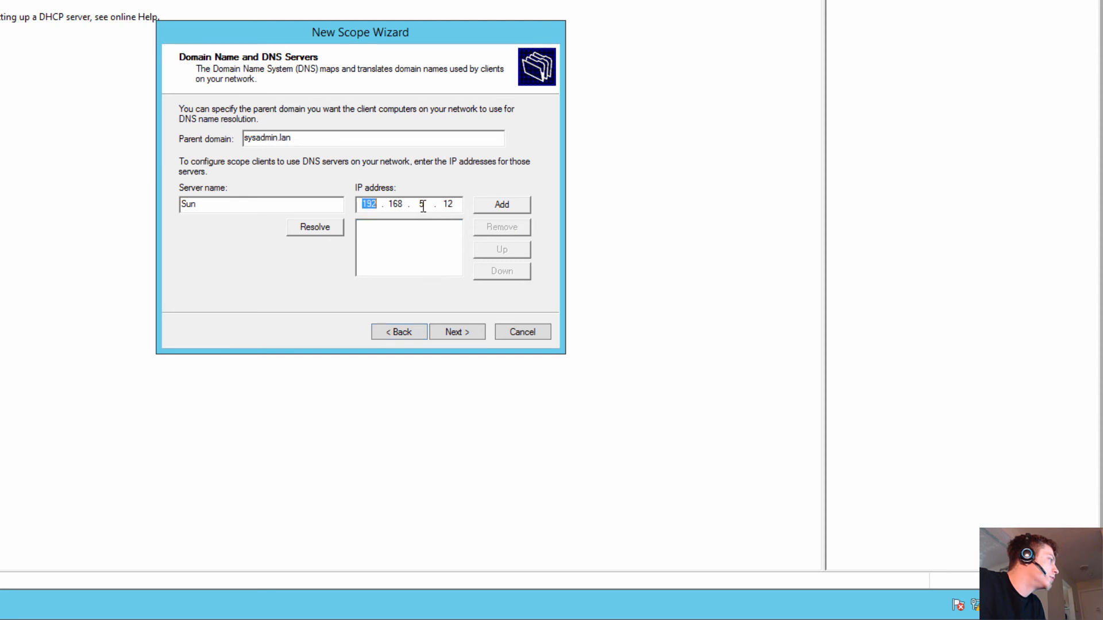
Change the DNS server name to DC1, resolve it, and add 192.168.5.105 to the scope's DNS servers.
double_click(236, 207)
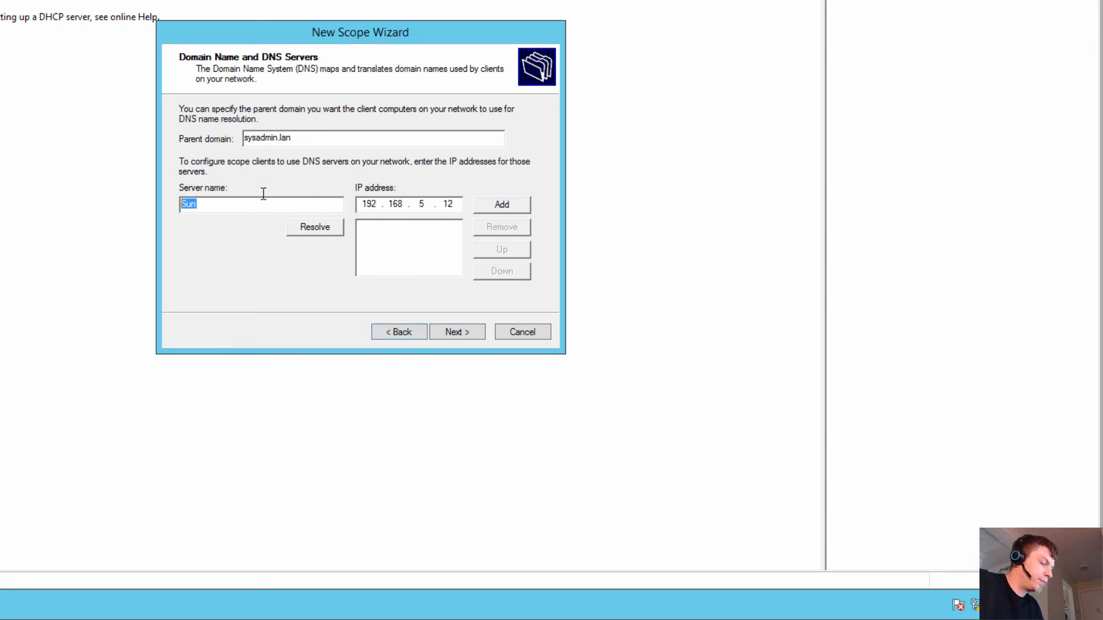
key("BackSpace")
type("DC1")
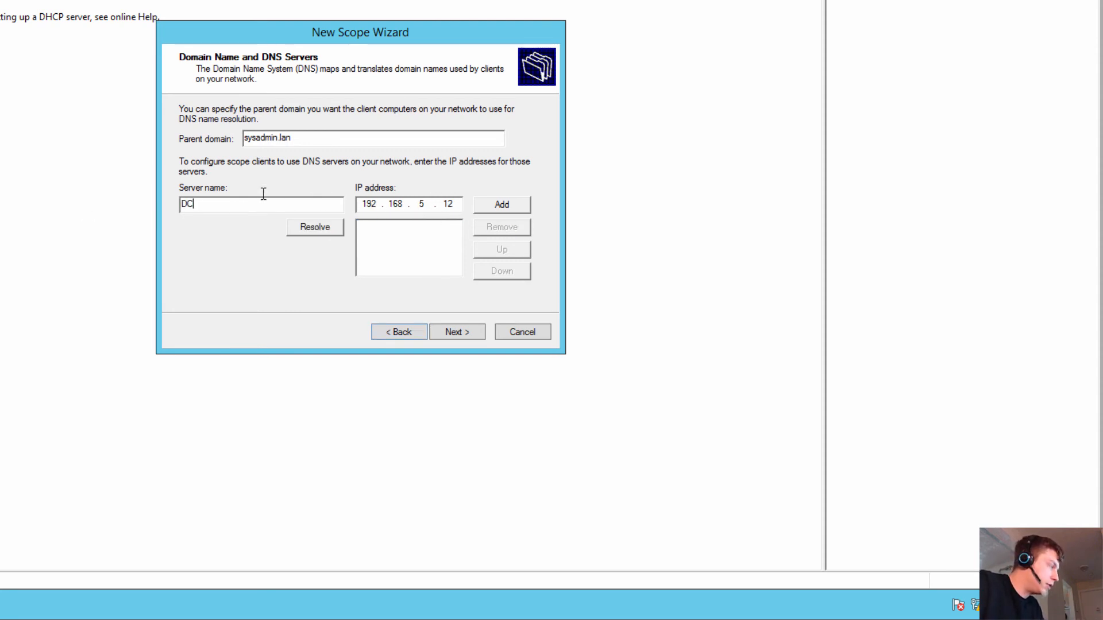
left_click(321, 230)
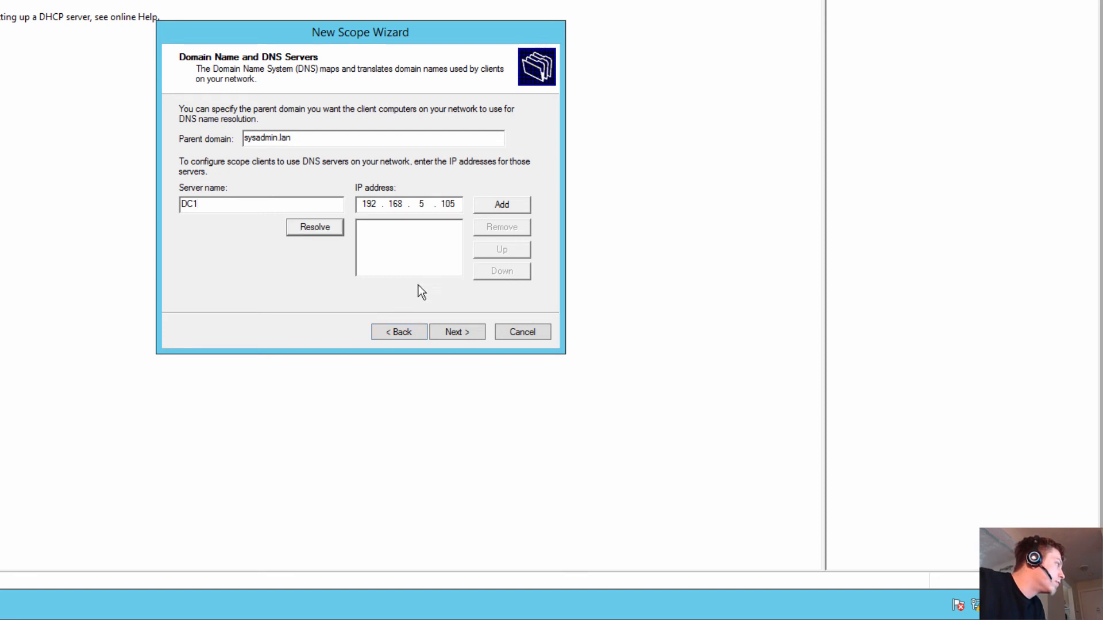
left_click(503, 211)
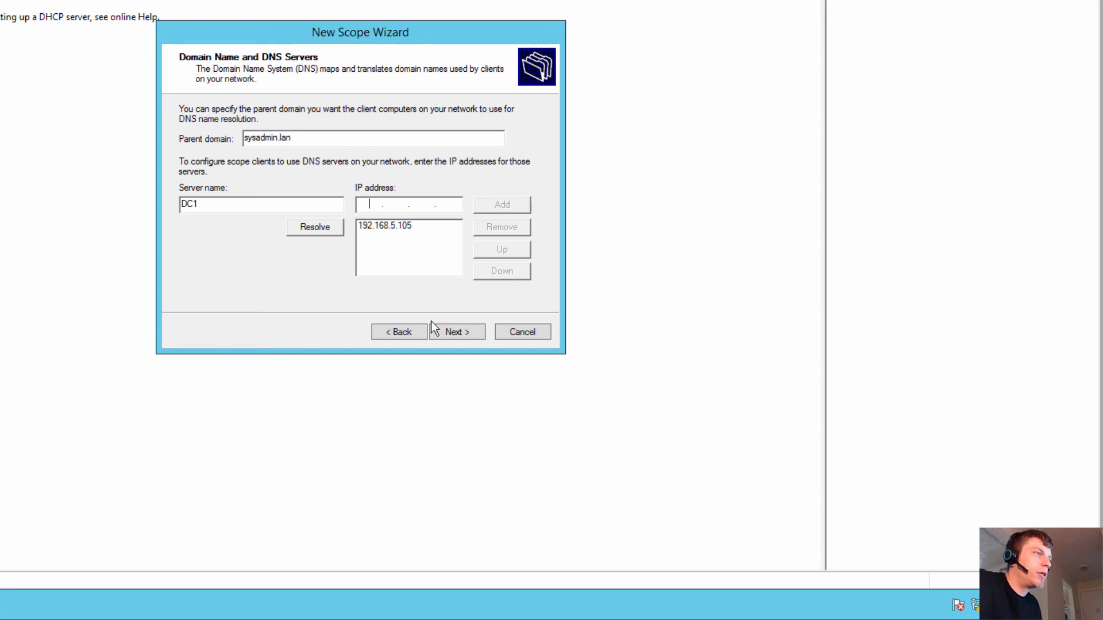
Leave the WINS servers empty, choose to activate the scope now, and finish the New Scope Wizard.
left_click(467, 335)
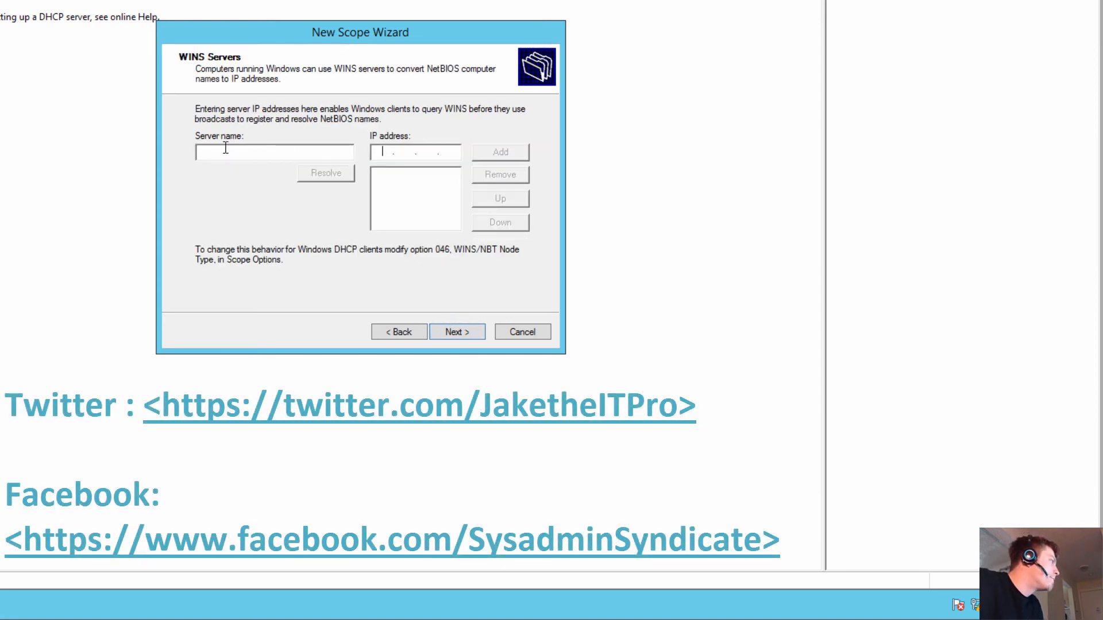
left_click(454, 335)
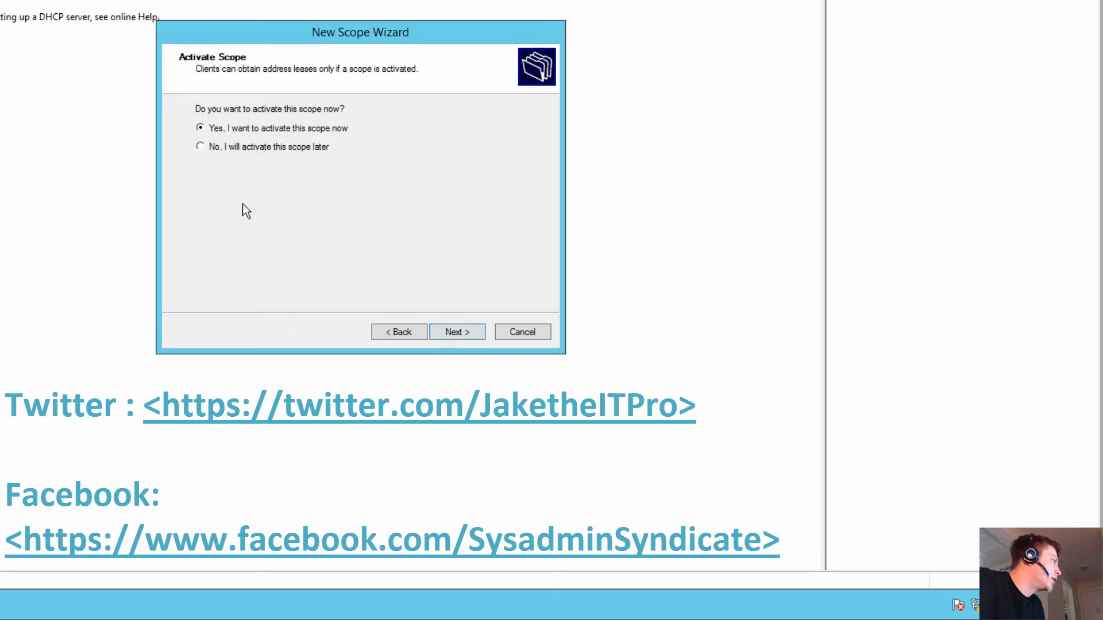
left_click(460, 332)
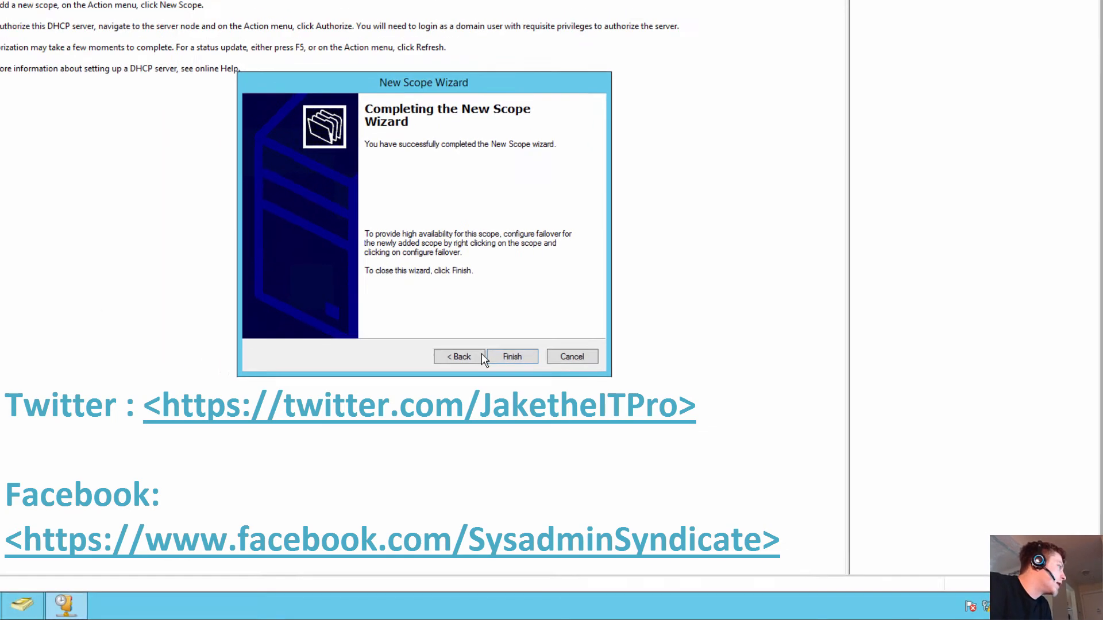
left_click(458, 332)
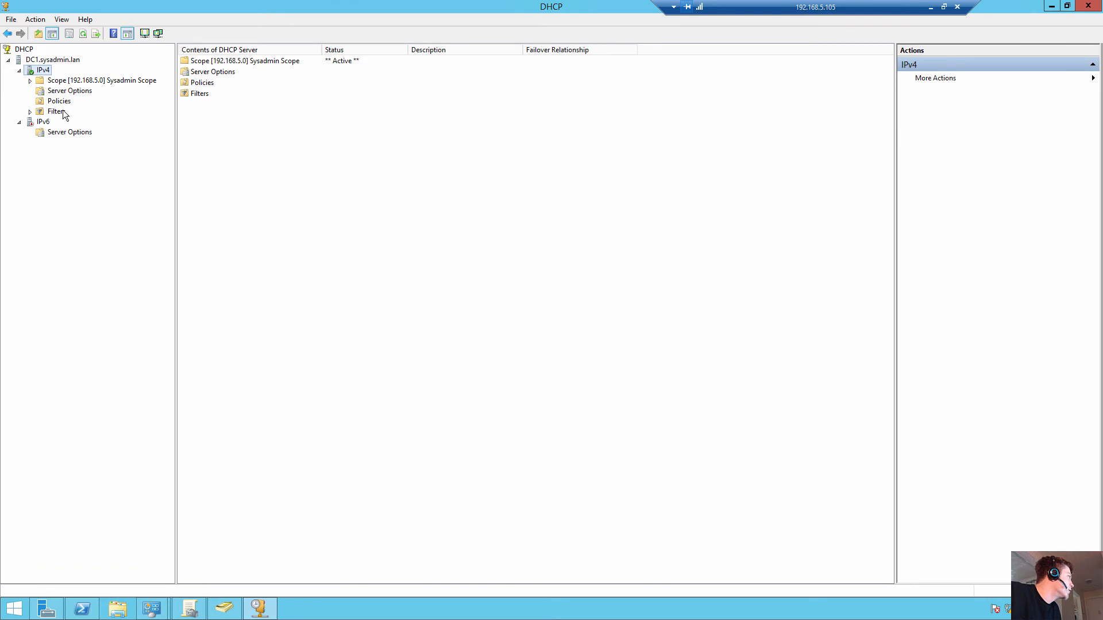
Expand the Sysadmin Scope under IPv4 and look through its address pool and address leases.
double_click(71, 83)
left_click(75, 91)
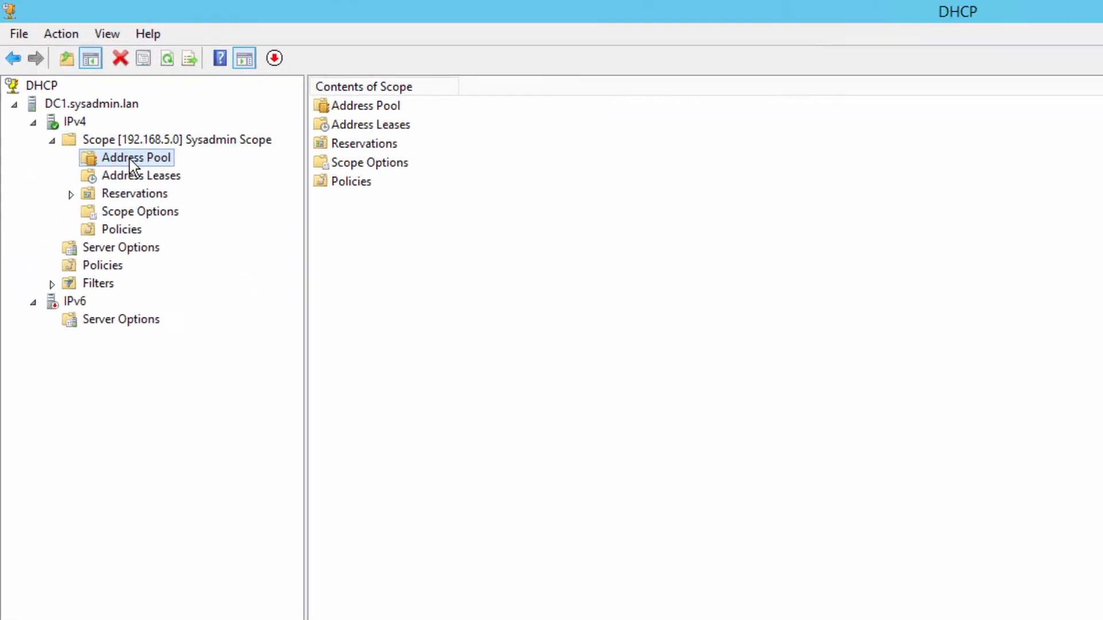
left_click(182, 205)
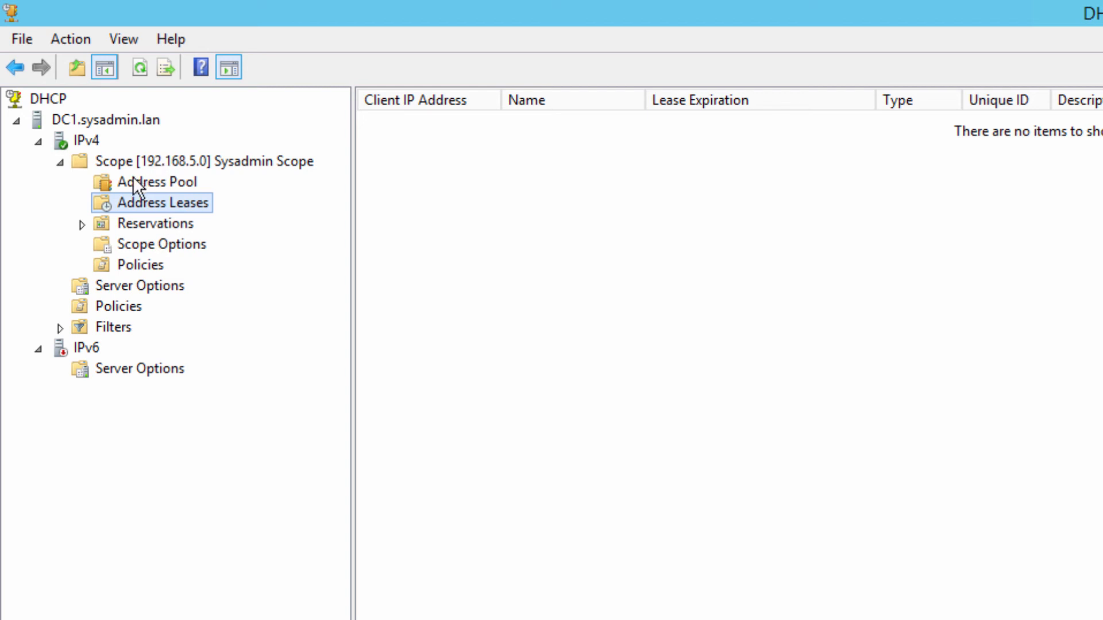
left_click(115, 183)
left_click(137, 160)
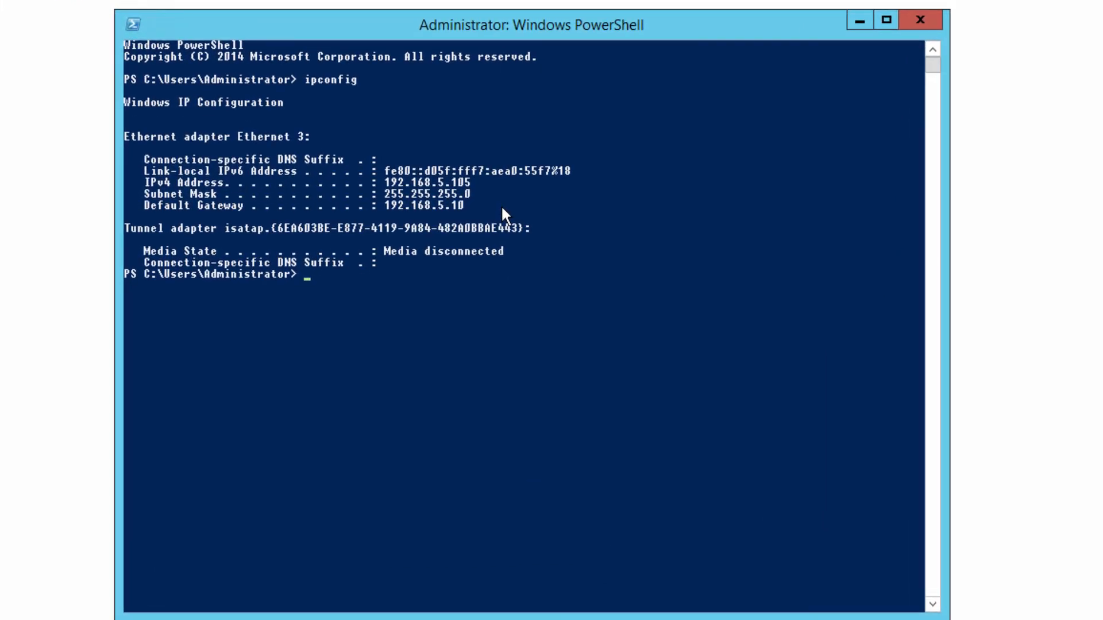
Run ipconfig /all in PowerShell on DC1 and review the network adapter's DHCP and DNS details.
type("ipconfig /all")
key("Return")
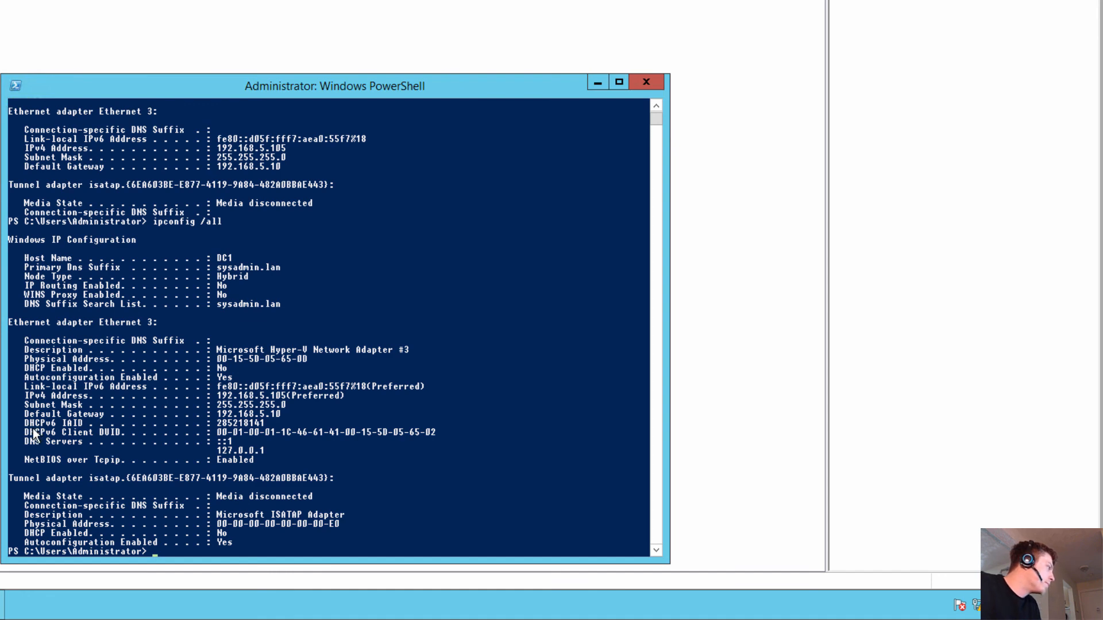
scroll(360, 491, "down", 4)
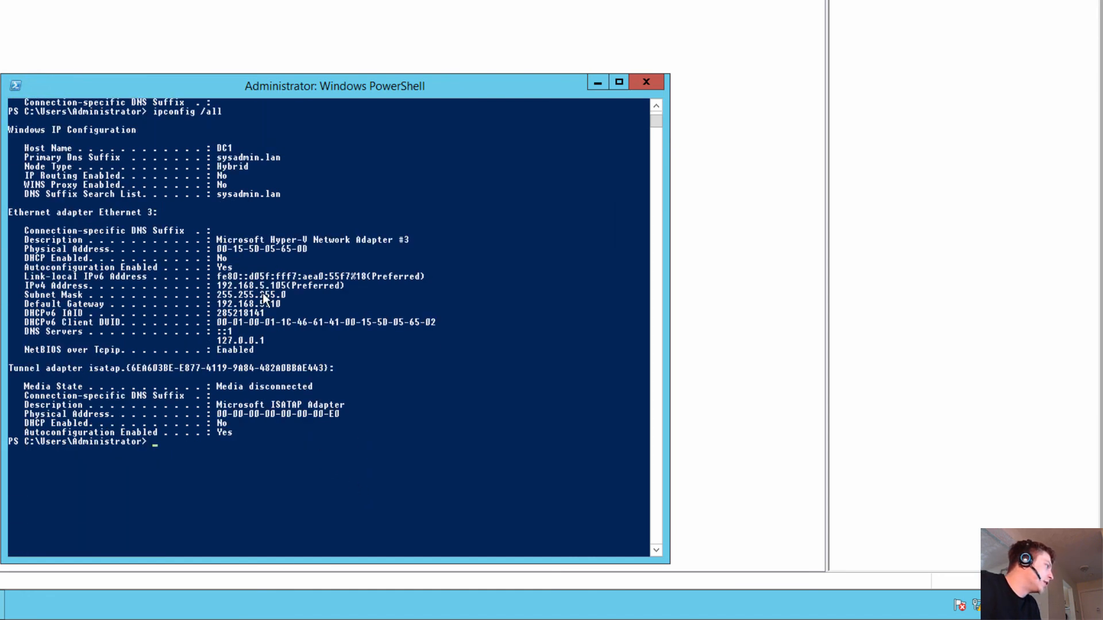
left_click(341, 368)
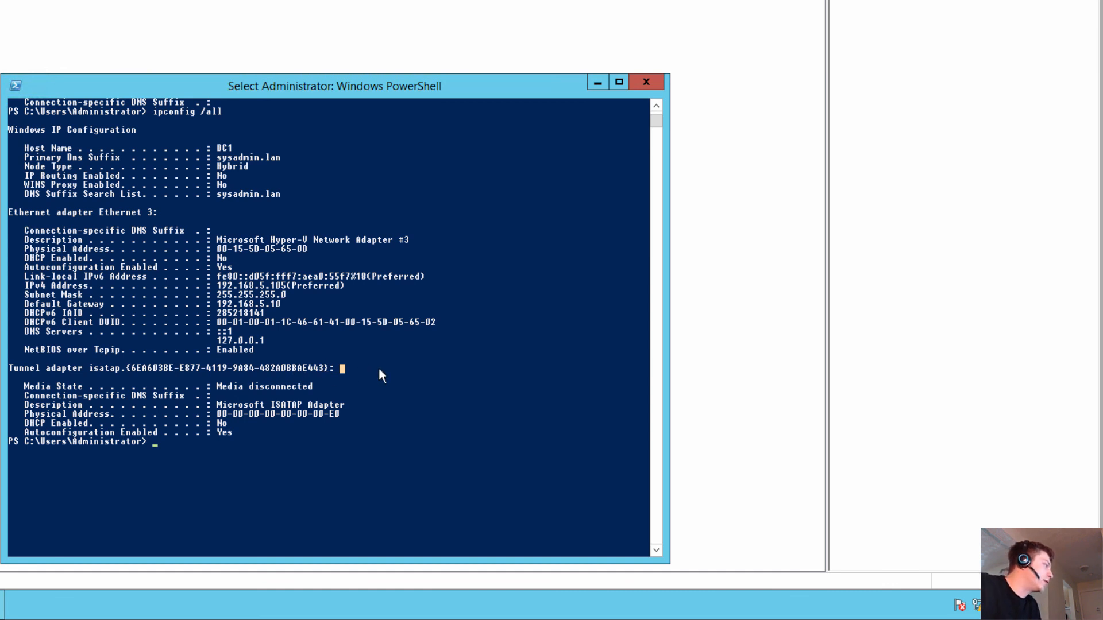
key("Up")
key("BackSpace")
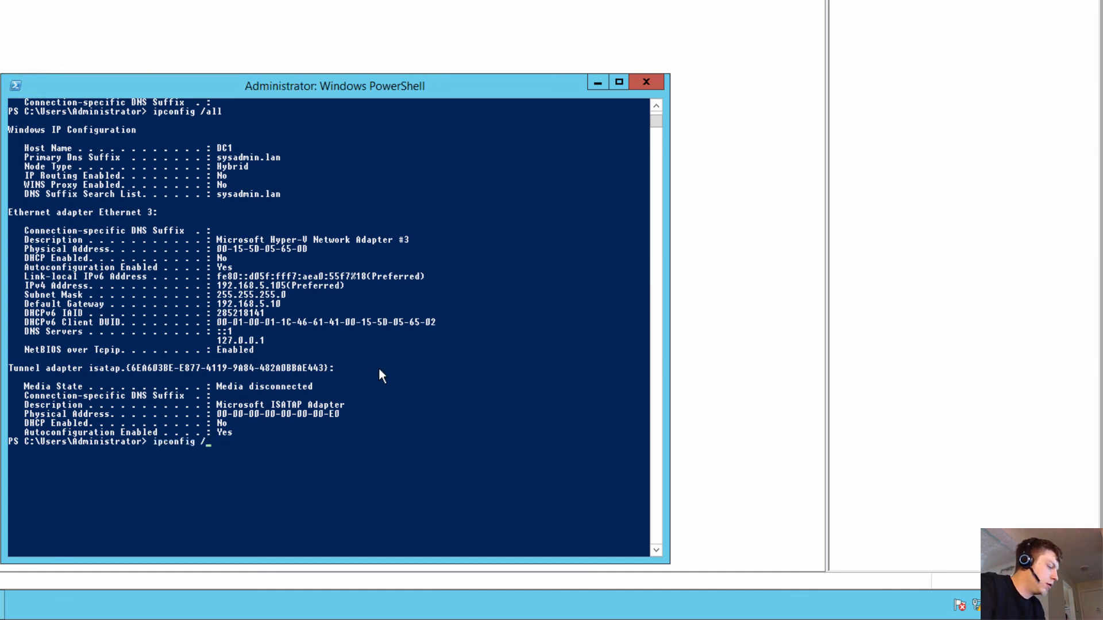
type("release")
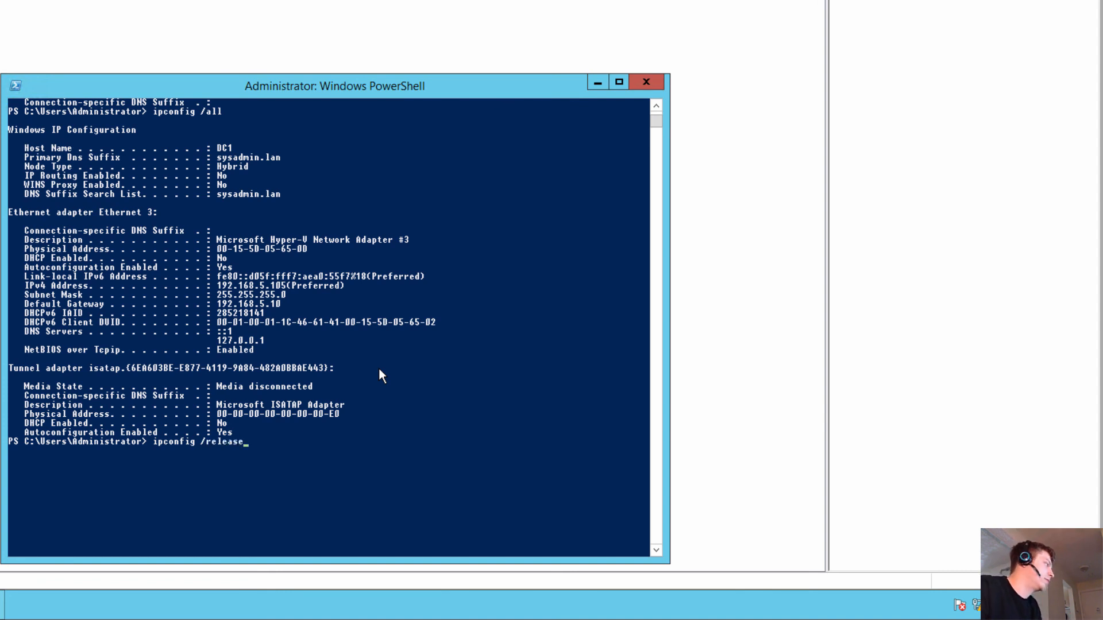
key("BackSpace")
key("BackSpace")
key("BackSpace")
key("BackSpace")
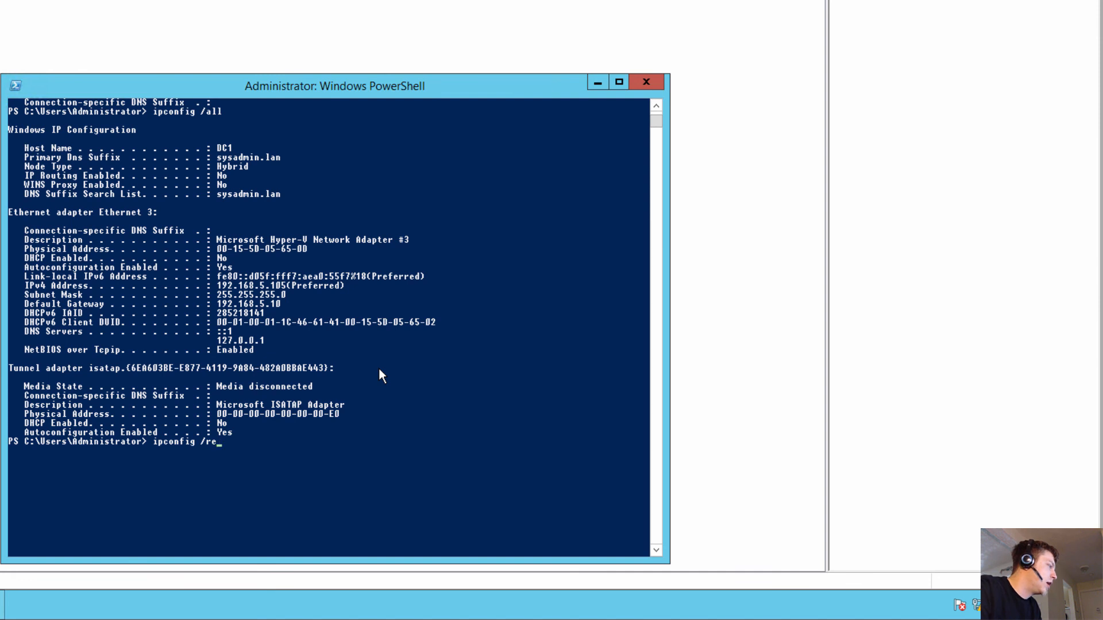
type("new")
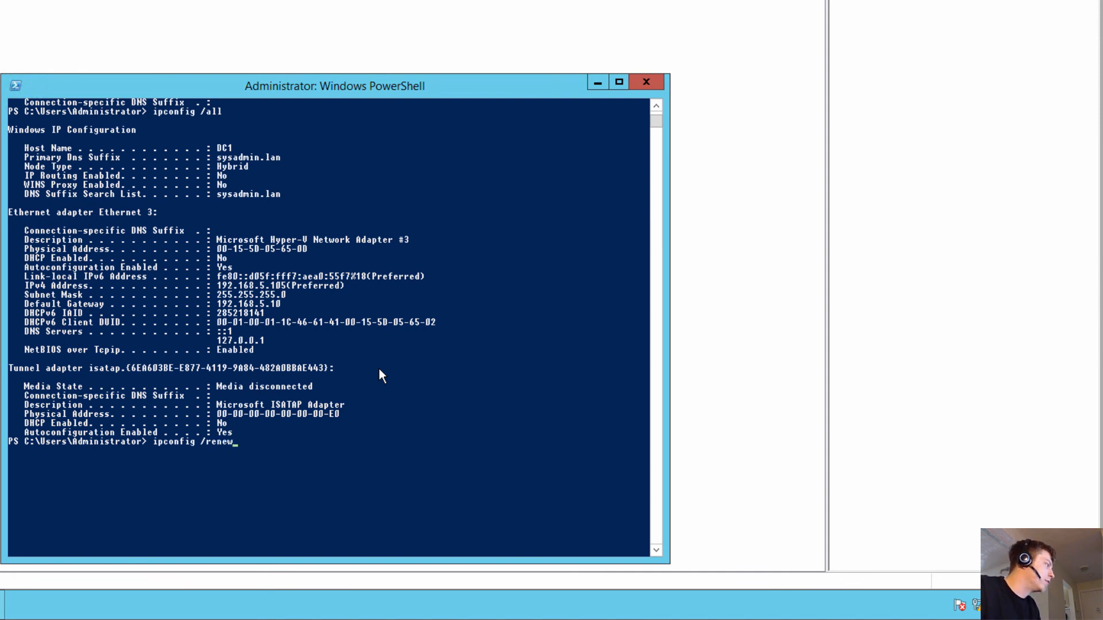
key("BackSpace")
key("BackSpace")
key("BackSpace")
key("BackSpace")
key("BackSpace")
key("BackSpace")
key("BackSpace")
key("BackSpace")
key("BackSpace")
key("BackSpace")
key("BackSpace")
key("BackSpace")
key("BackSpace")
key("BackSpace")
key("BackSpace")
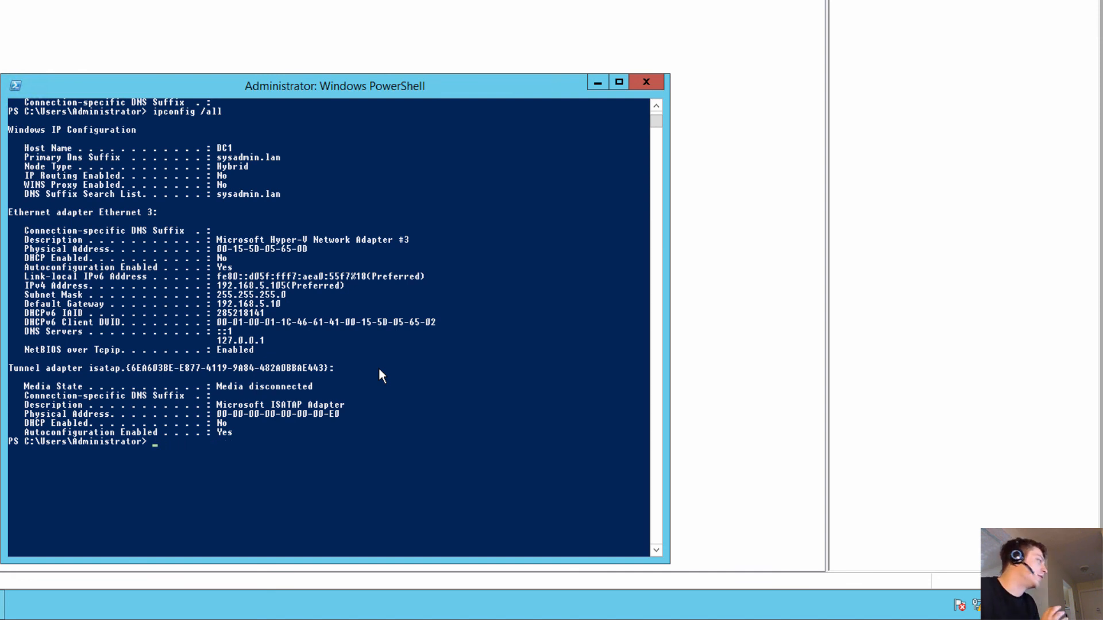